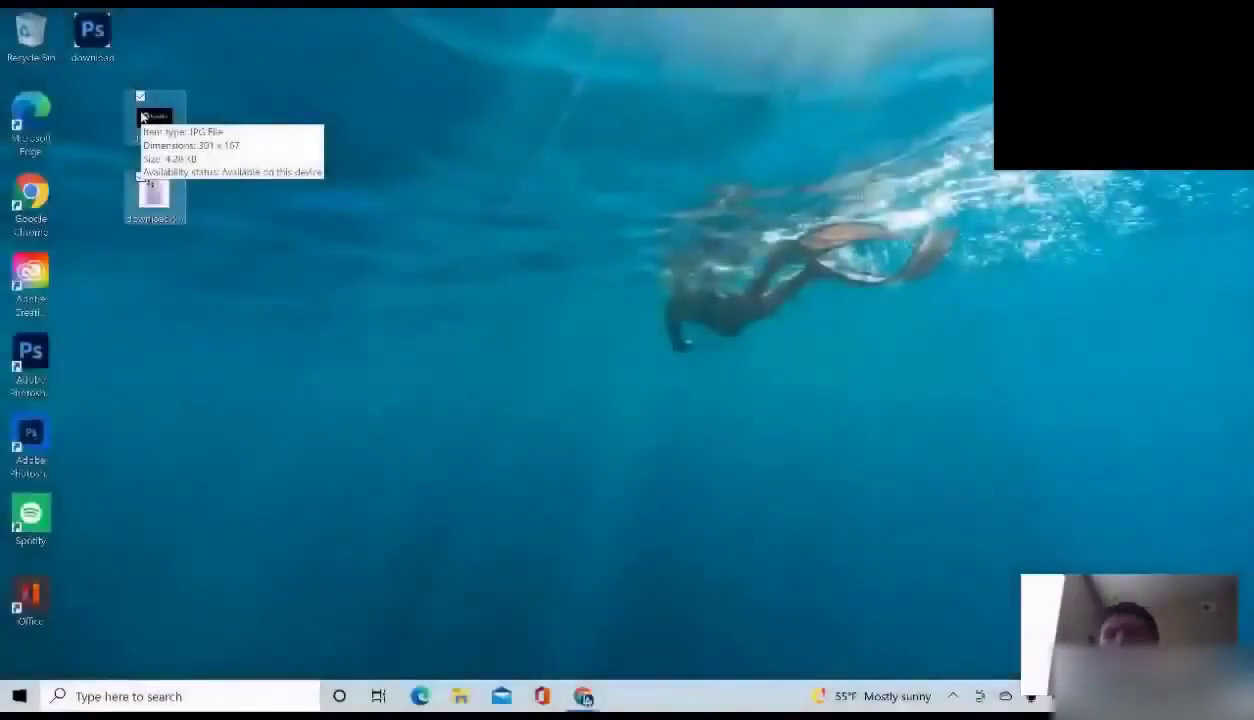
Open the three downloaded images (phones, Photoshop logo and Spotify logo) from the desktop in Photoshop and dismiss the browser notification
drag(166, 118, 104, 119)
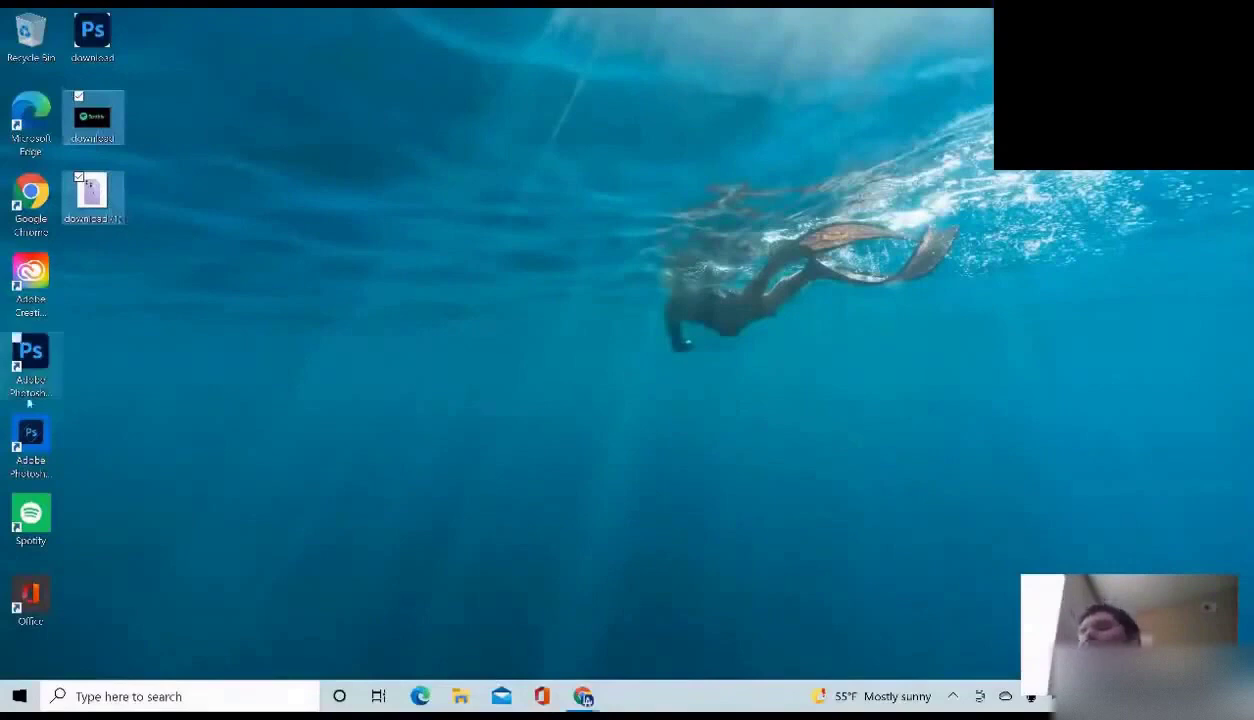
click(121, 284)
drag(120, 170, 115, 28)
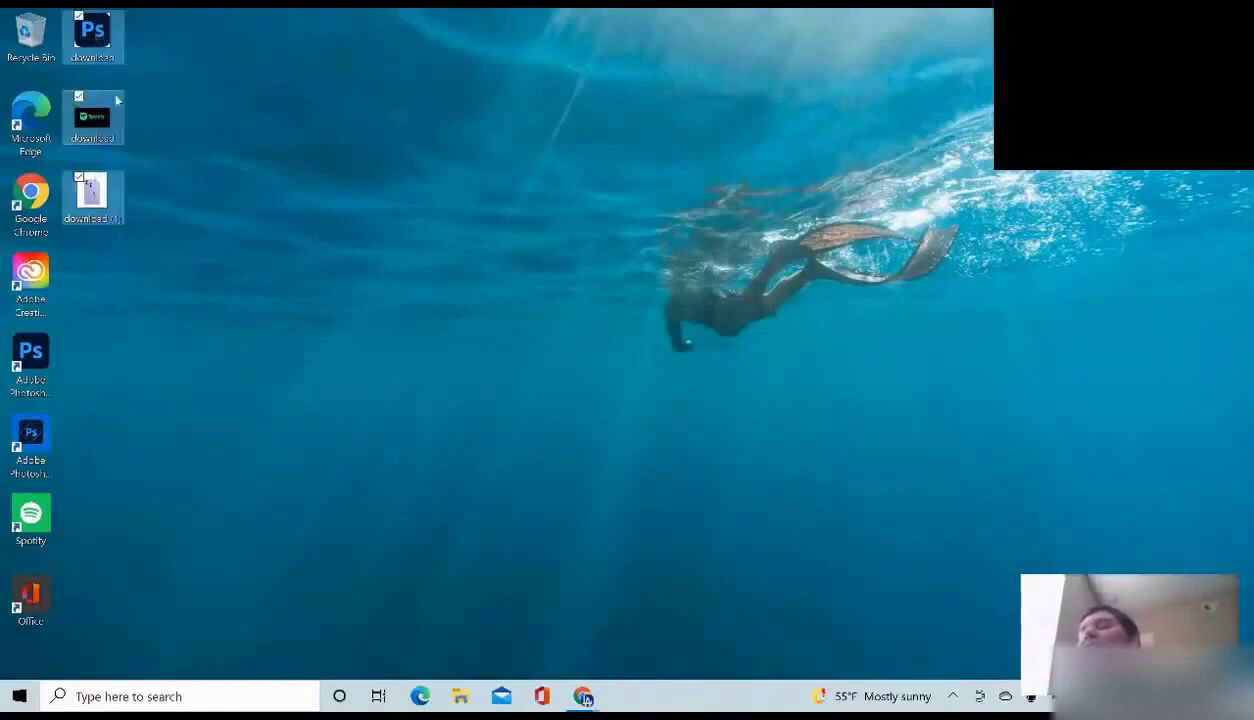
drag(121, 137, 42, 360)
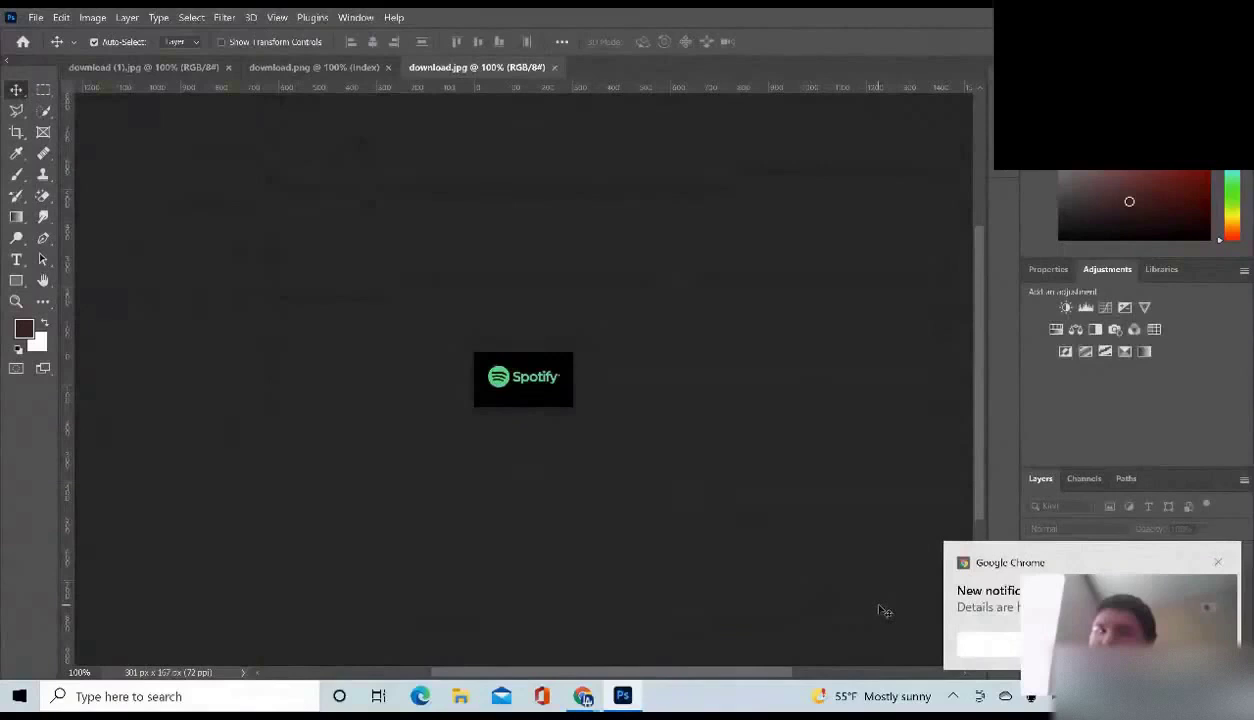
click(1216, 563)
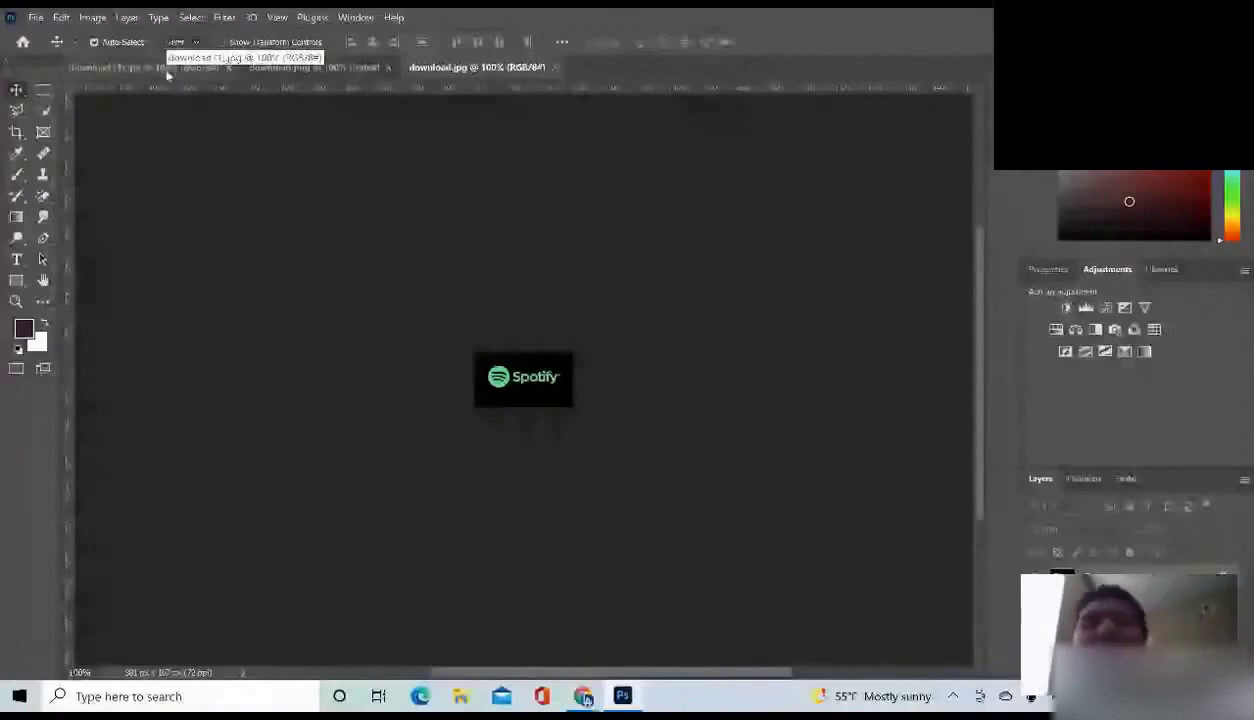
Tile all open documents vertically and widen the pane that holds the phone image
click(356, 17)
mouse_move(440, 17)
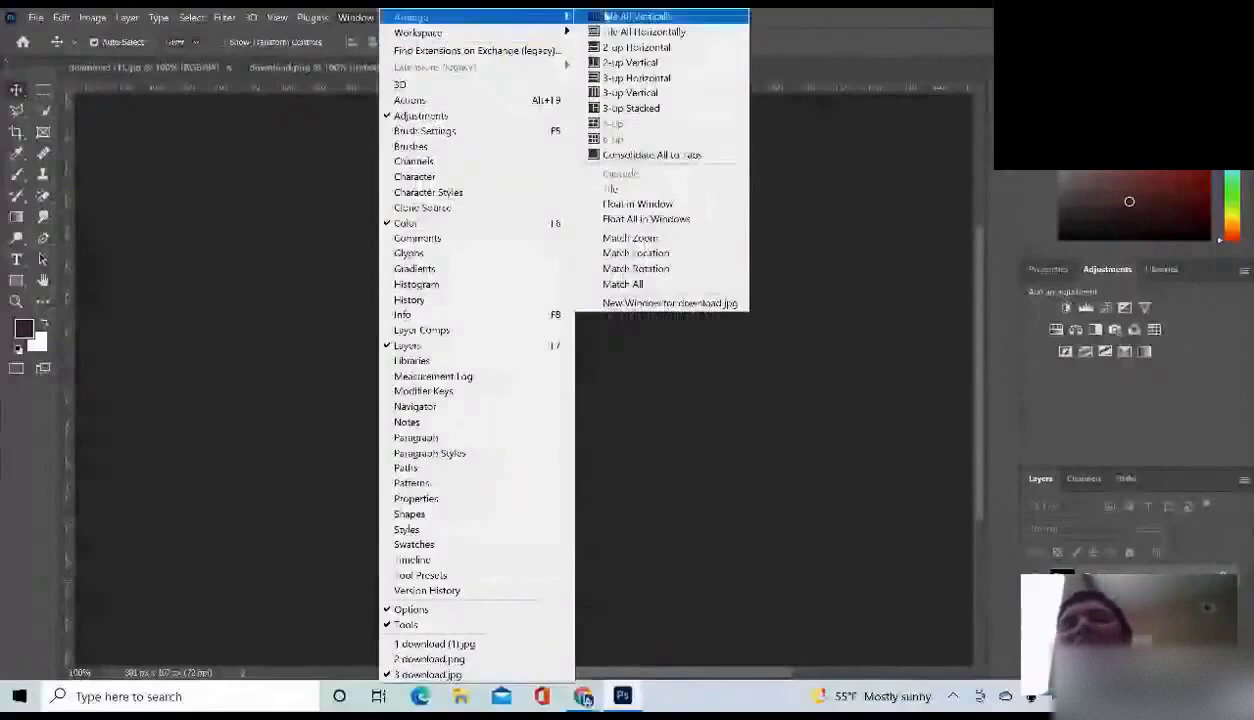
click(613, 17)
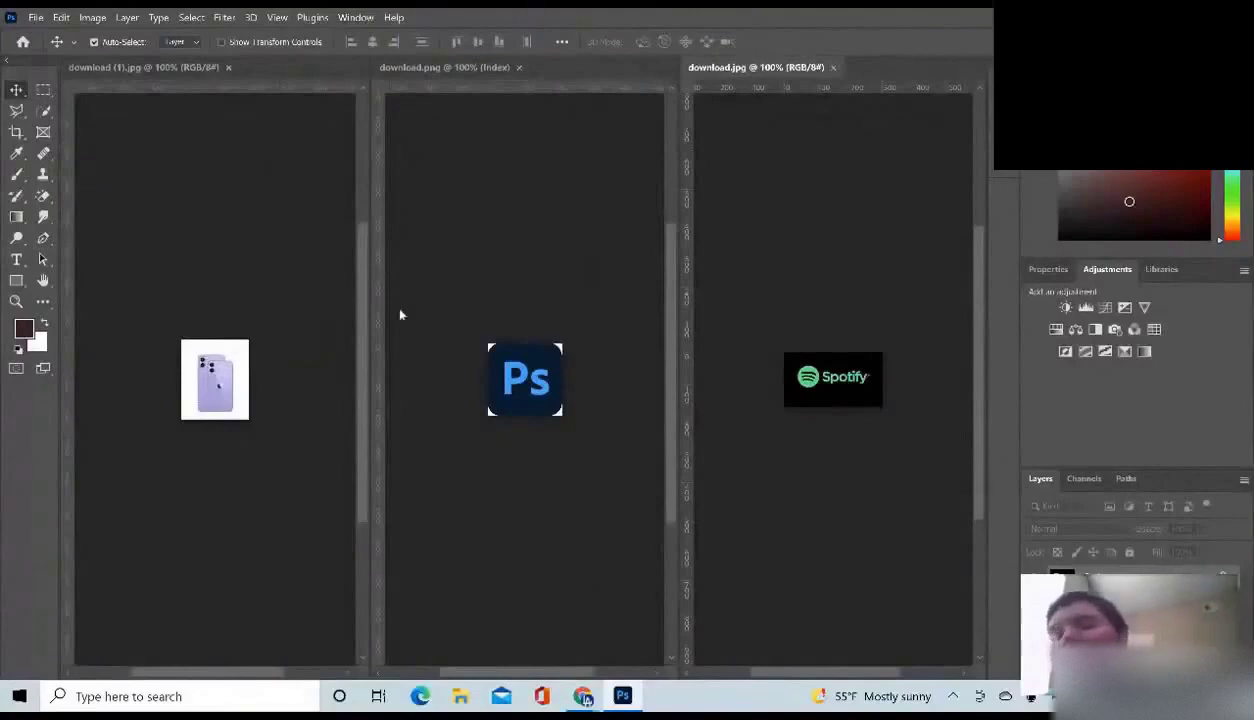
drag(370, 322, 550, 367)
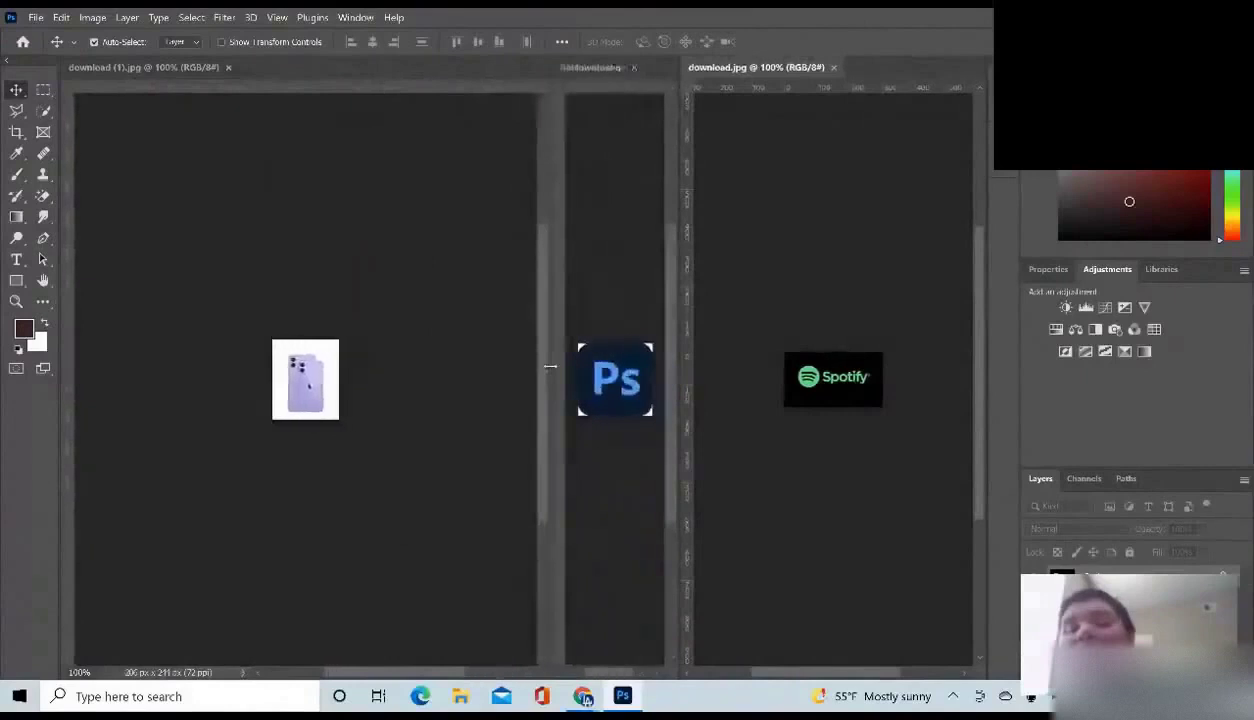
Activate the Zoom tool and make download (1).jpg the active document
click(42, 110)
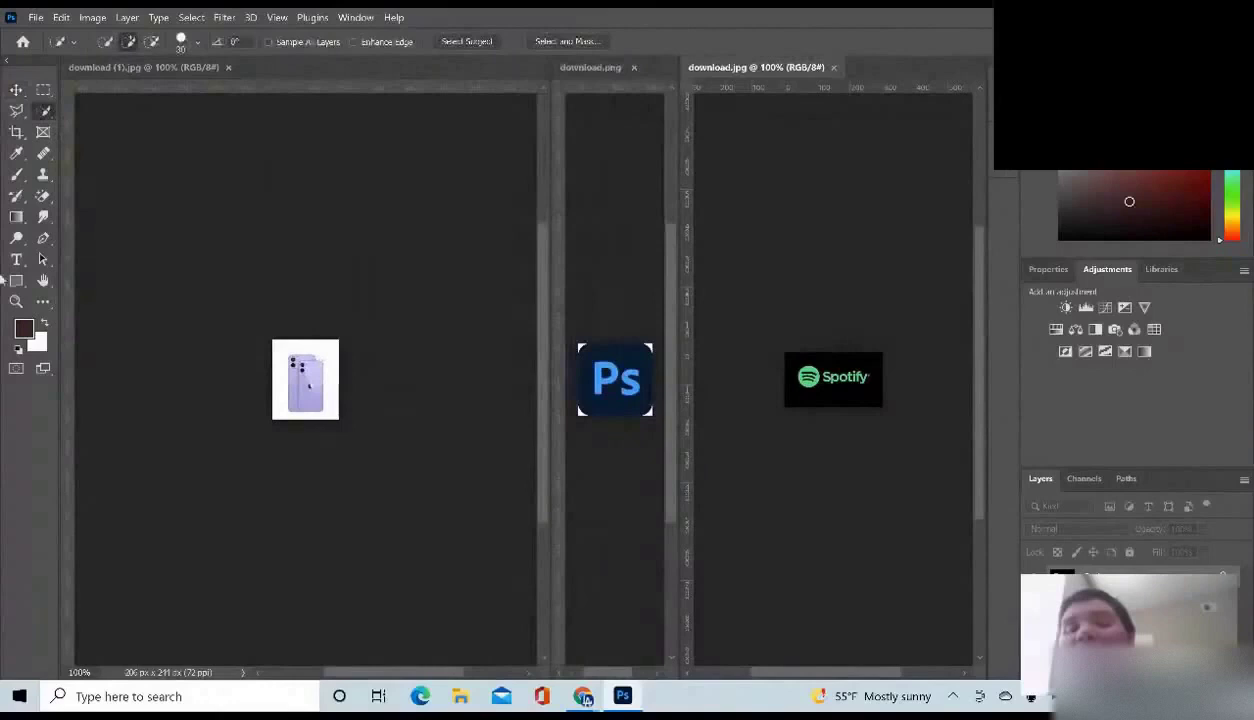
key(z)
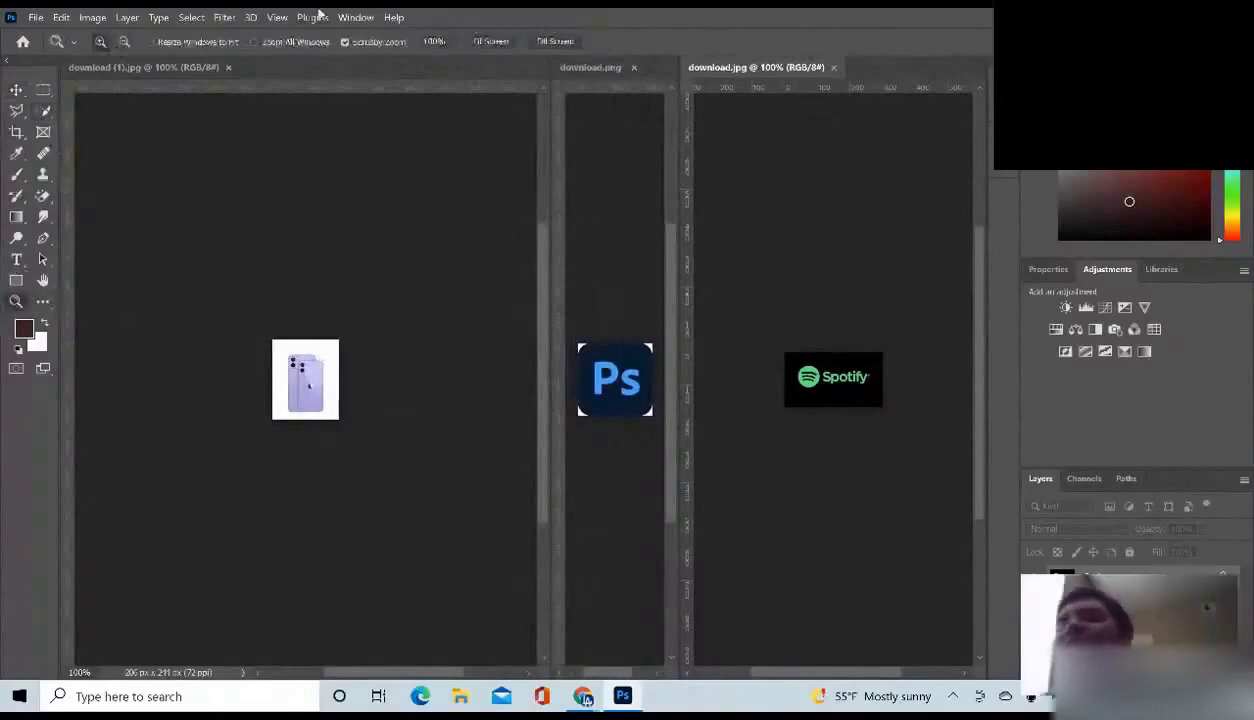
click(359, 16)
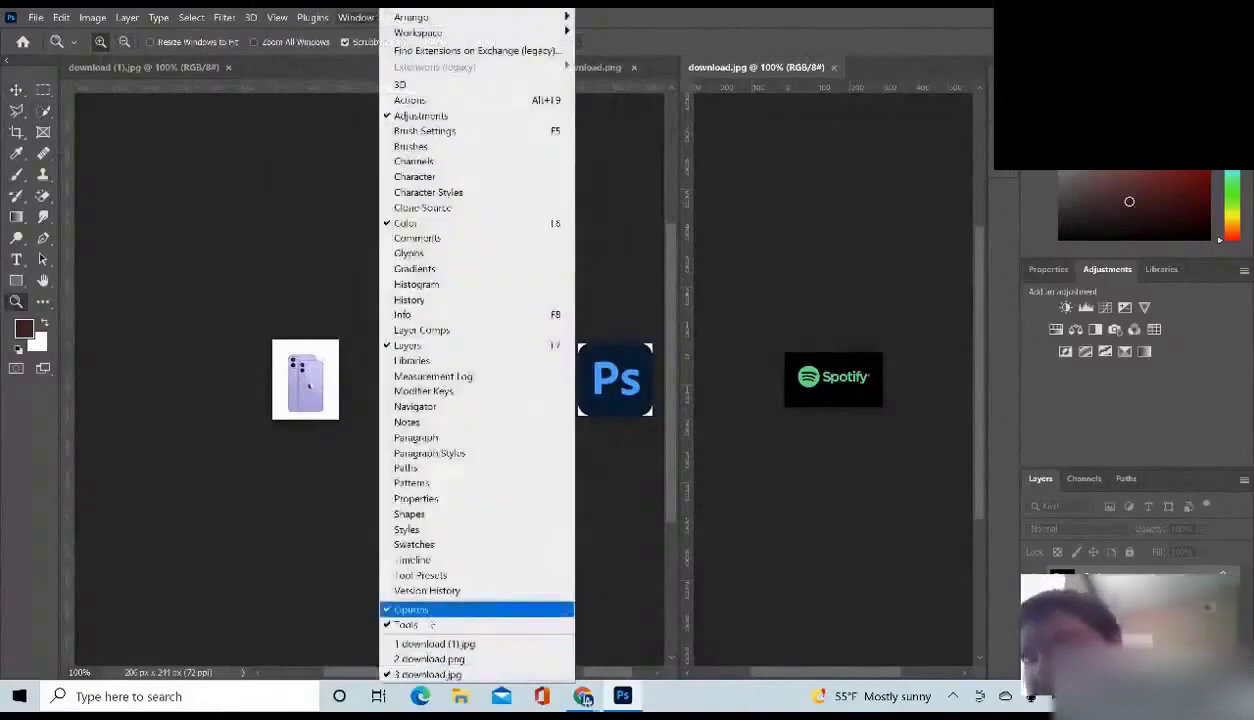
click(424, 643)
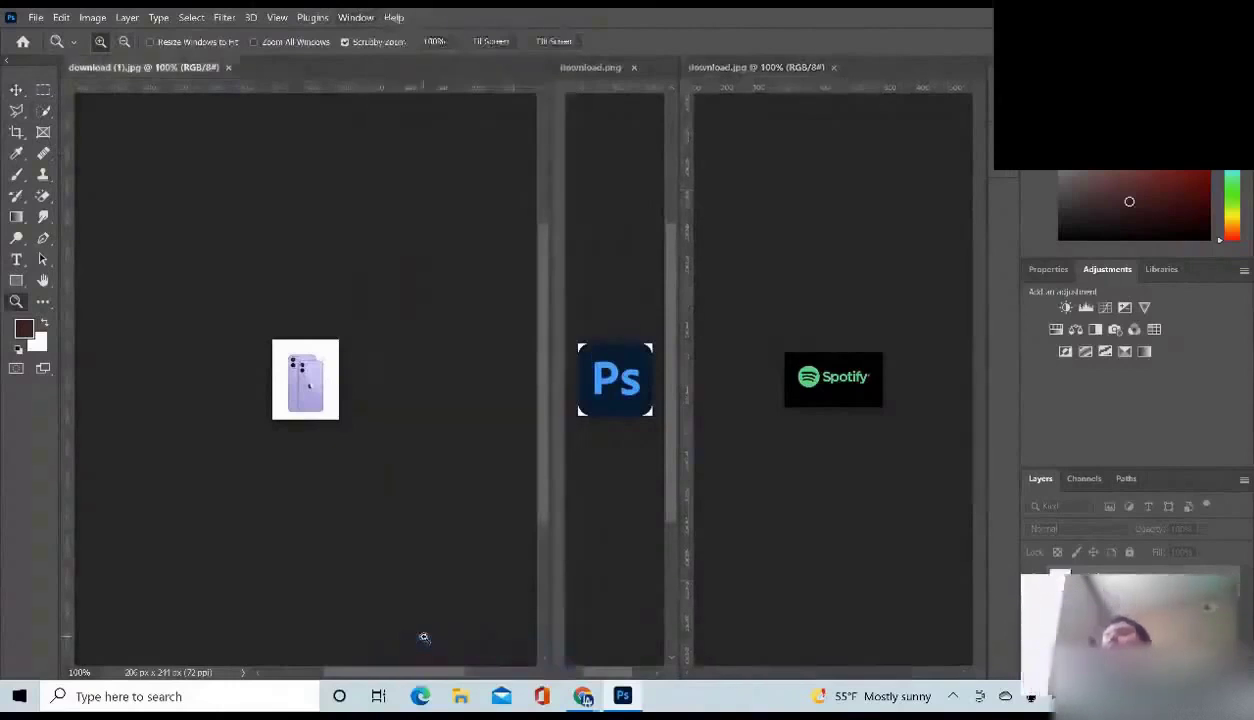
Hide the toolbar and show it again
click(355, 16)
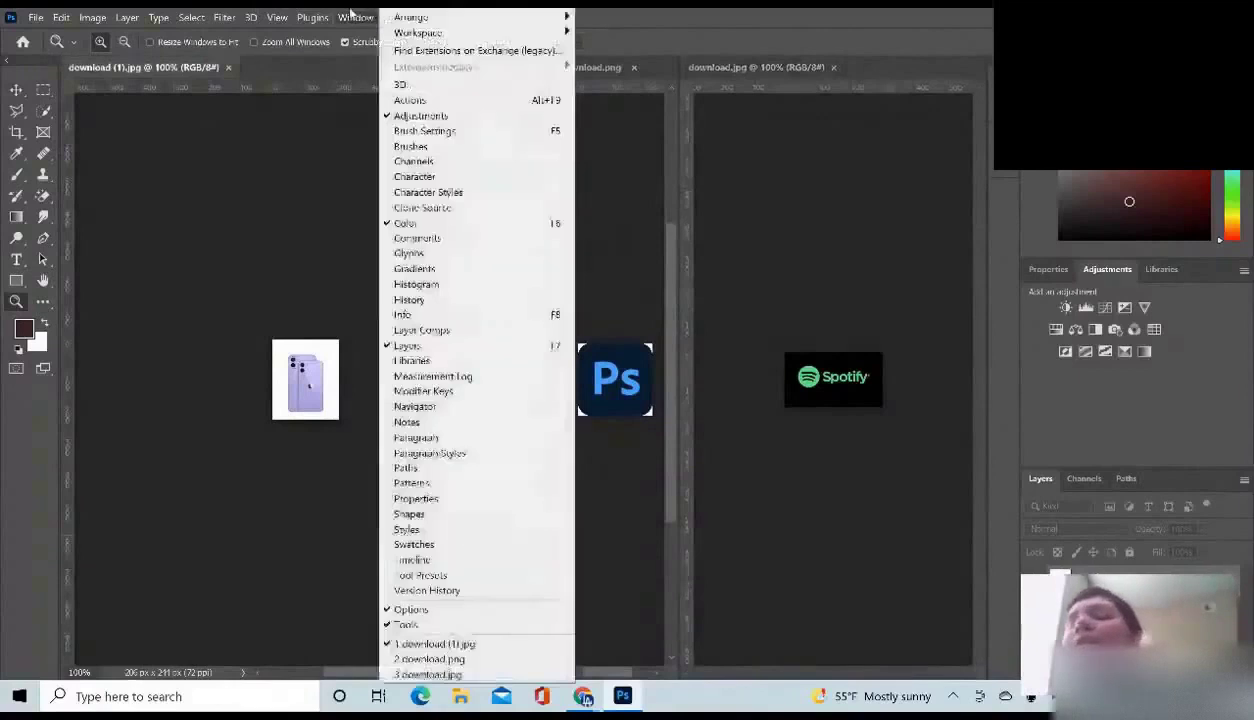
click(459, 623)
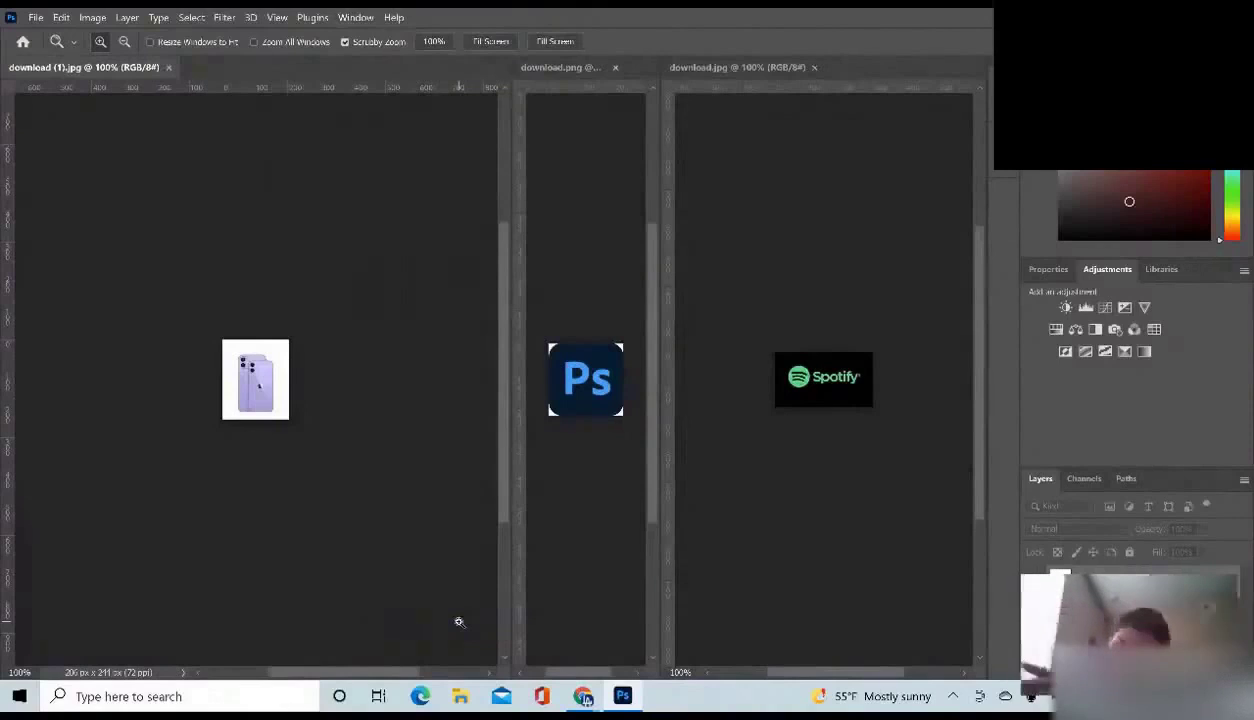
click(345, 16)
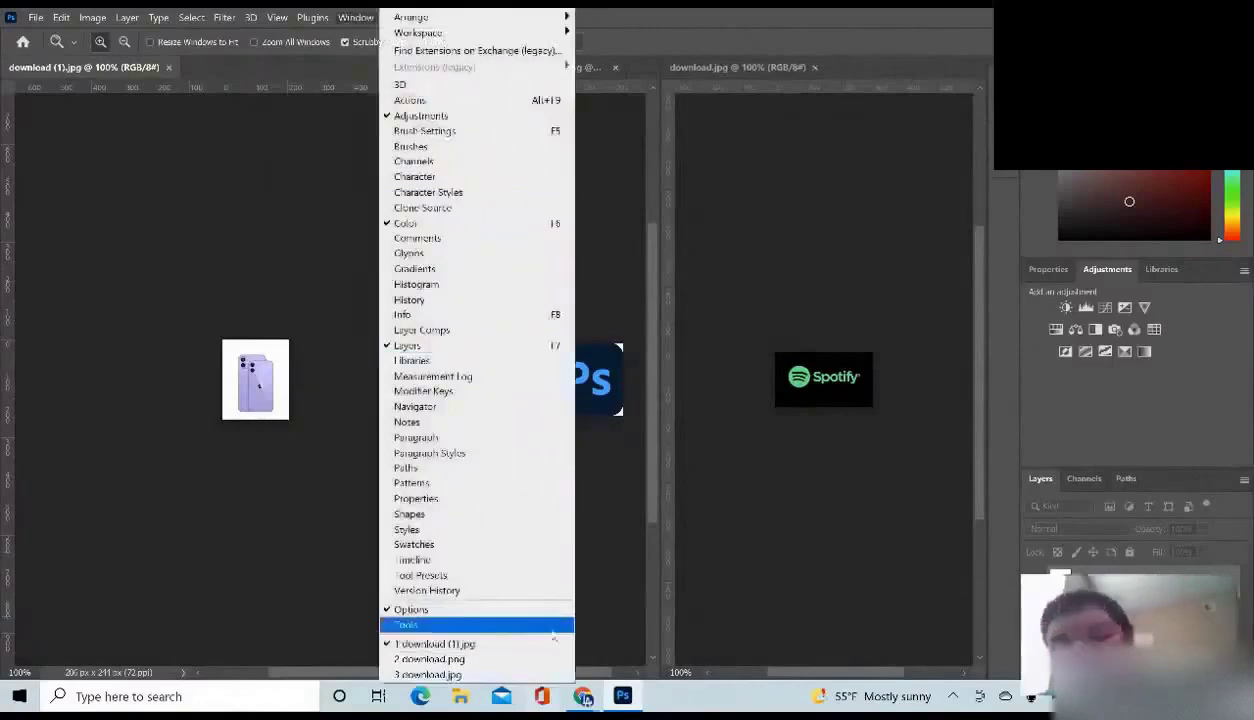
click(514, 622)
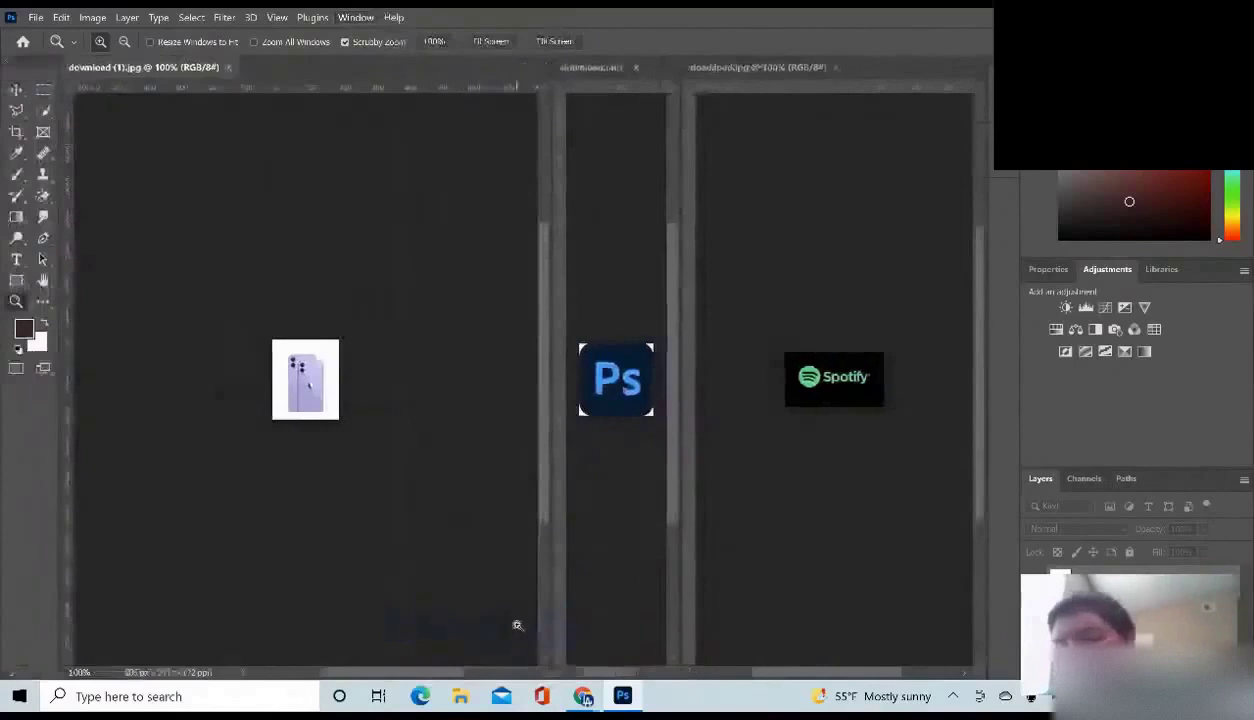
Undock the toolbar as a floating panel over the phone document and set it to a two-column layout
click(12, 62)
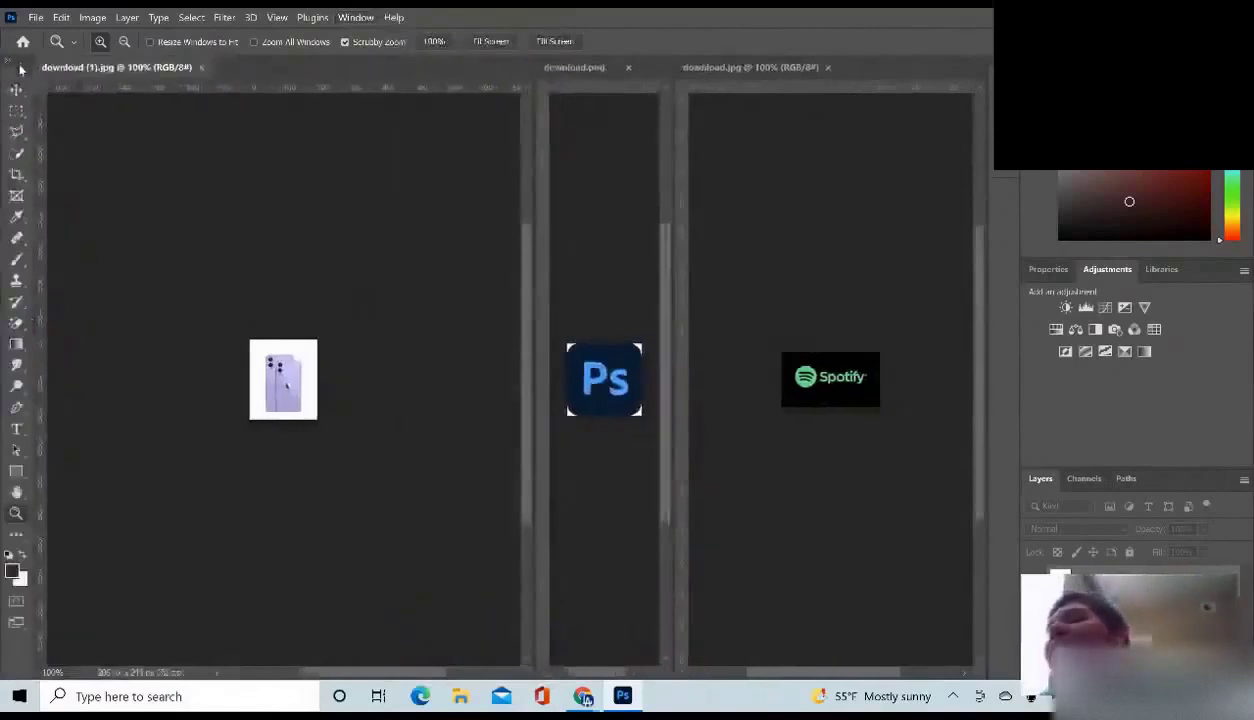
mouse_move(15, 77)
mouse_down()
mouse_move(98, 66)
mouse_move(8, 75)
mouse_move(6, 62)
mouse_up()
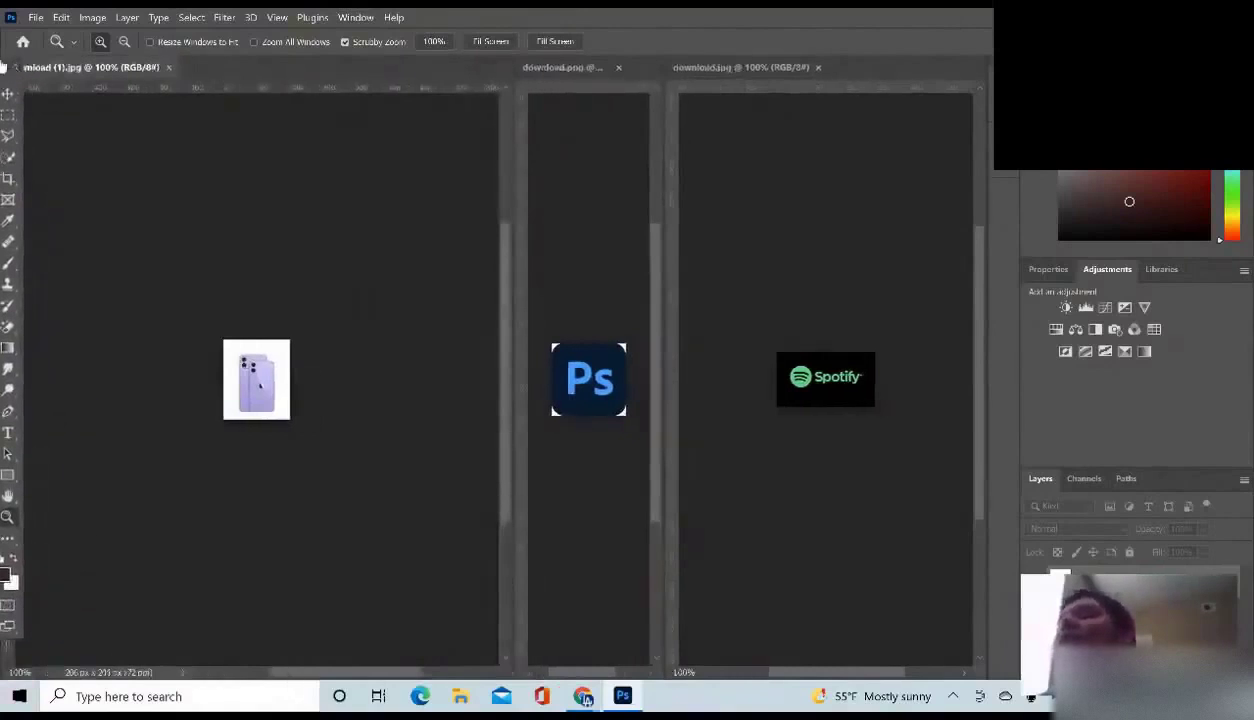
click(3, 65)
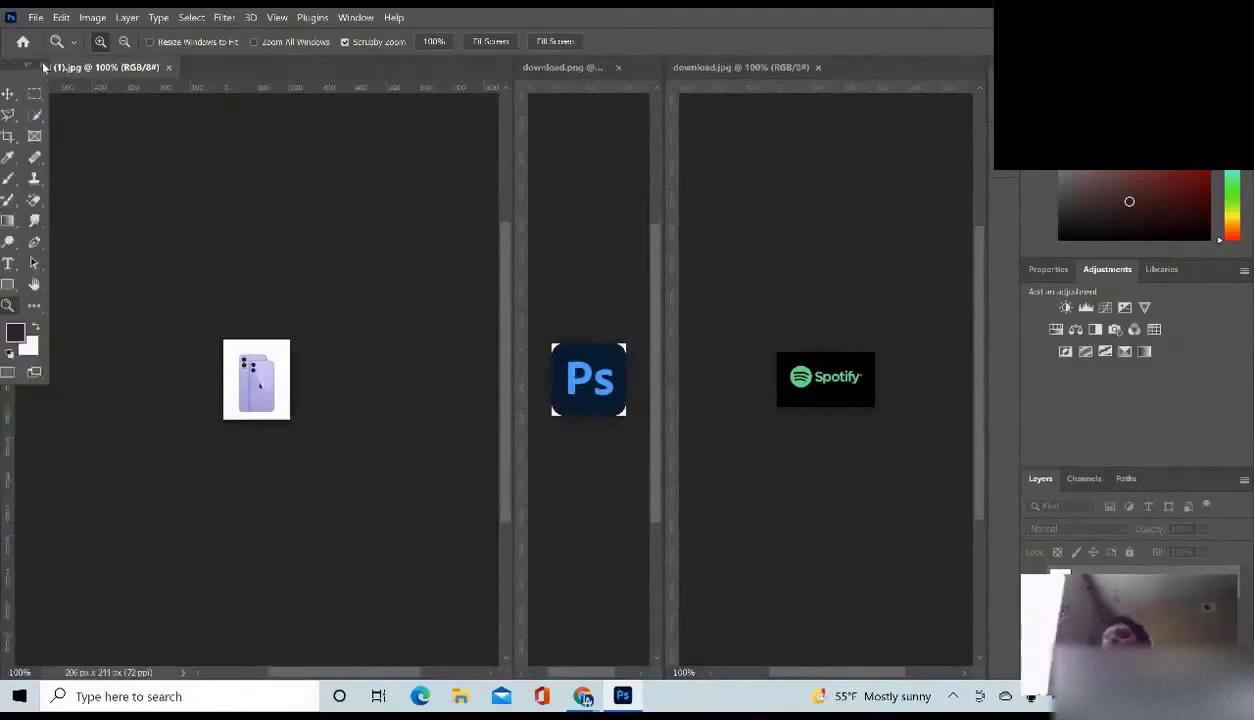
Close the floating toolbar and reopen it
click(43, 67)
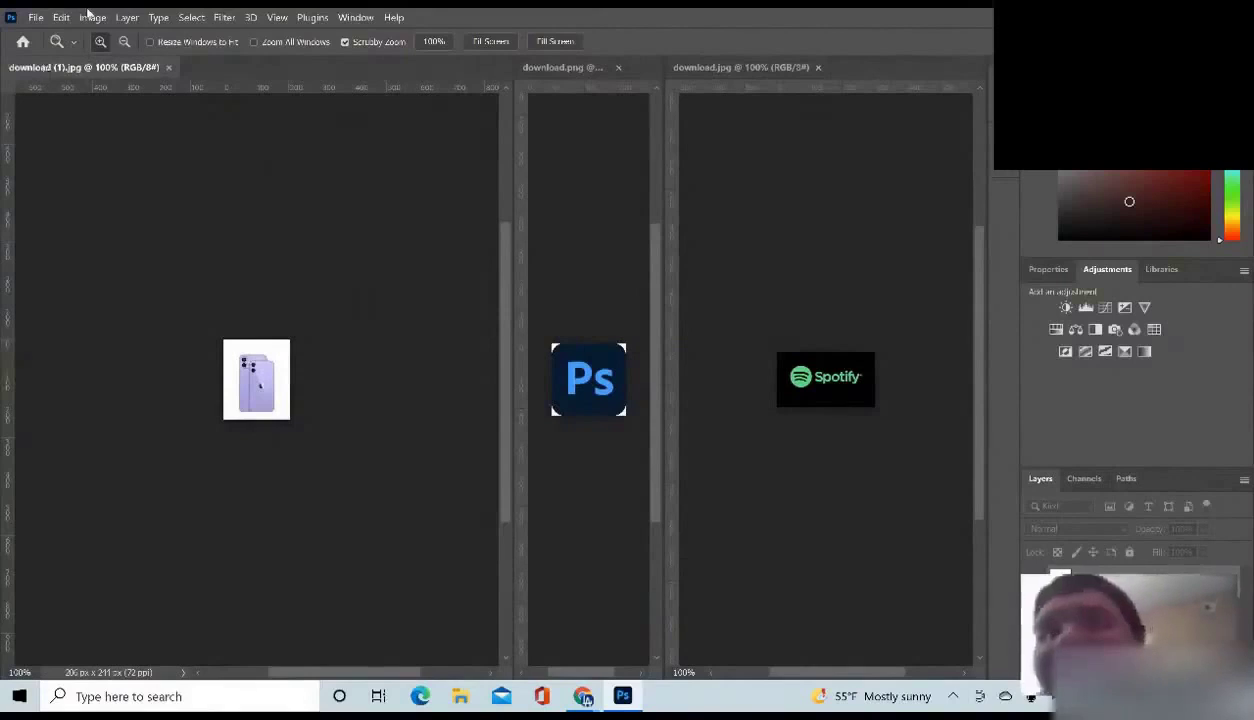
click(356, 17)
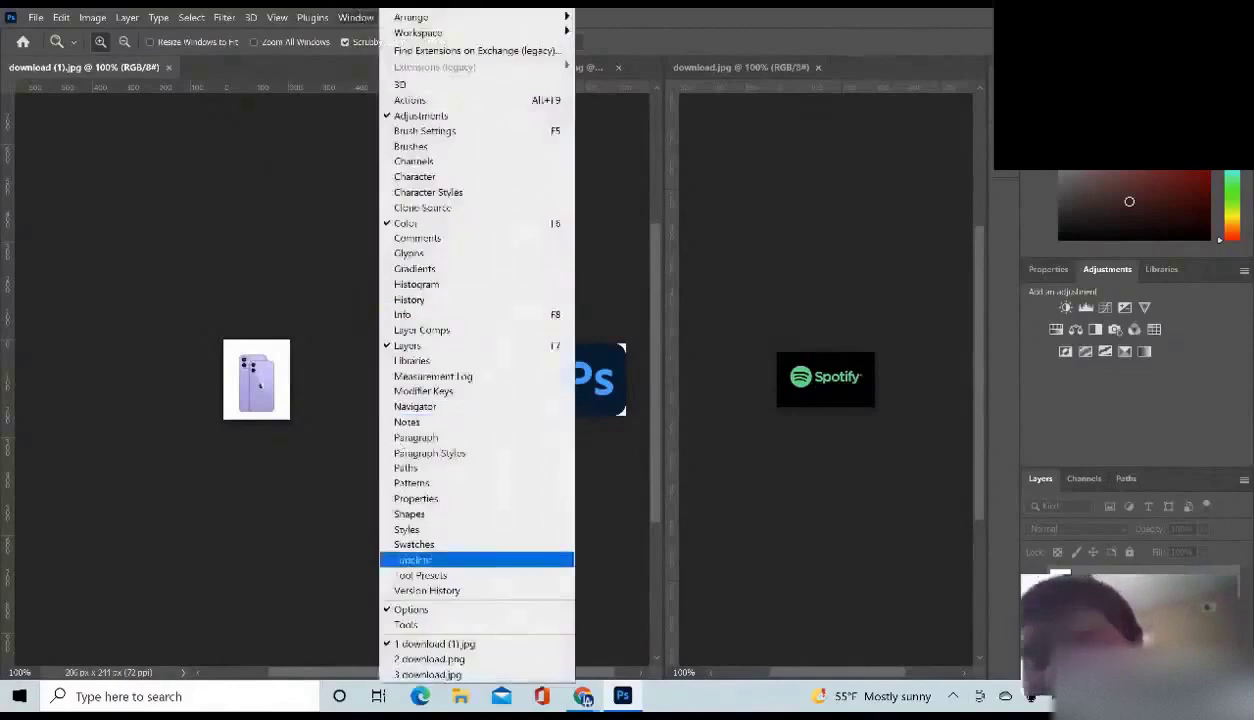
click(412, 625)
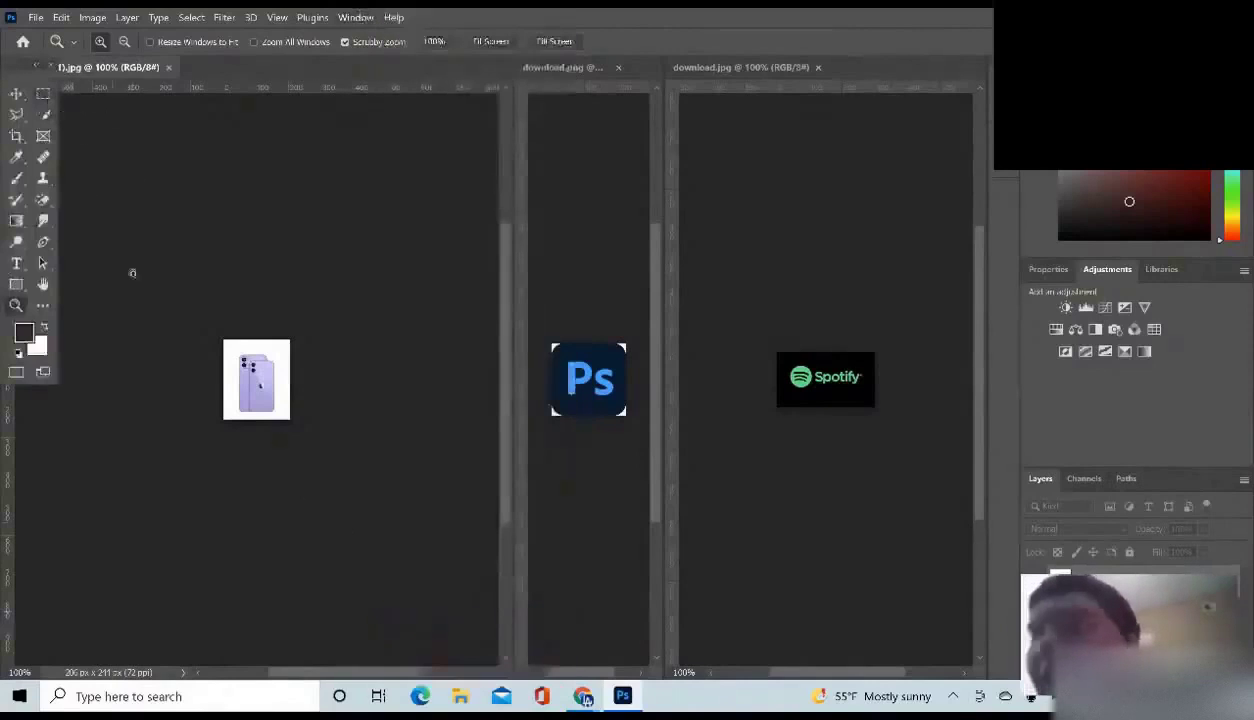
Select both purple phones in download (1).jpg with the Quick Selection tool and switch to the Move tool
drag(236, 400, 274, 376)
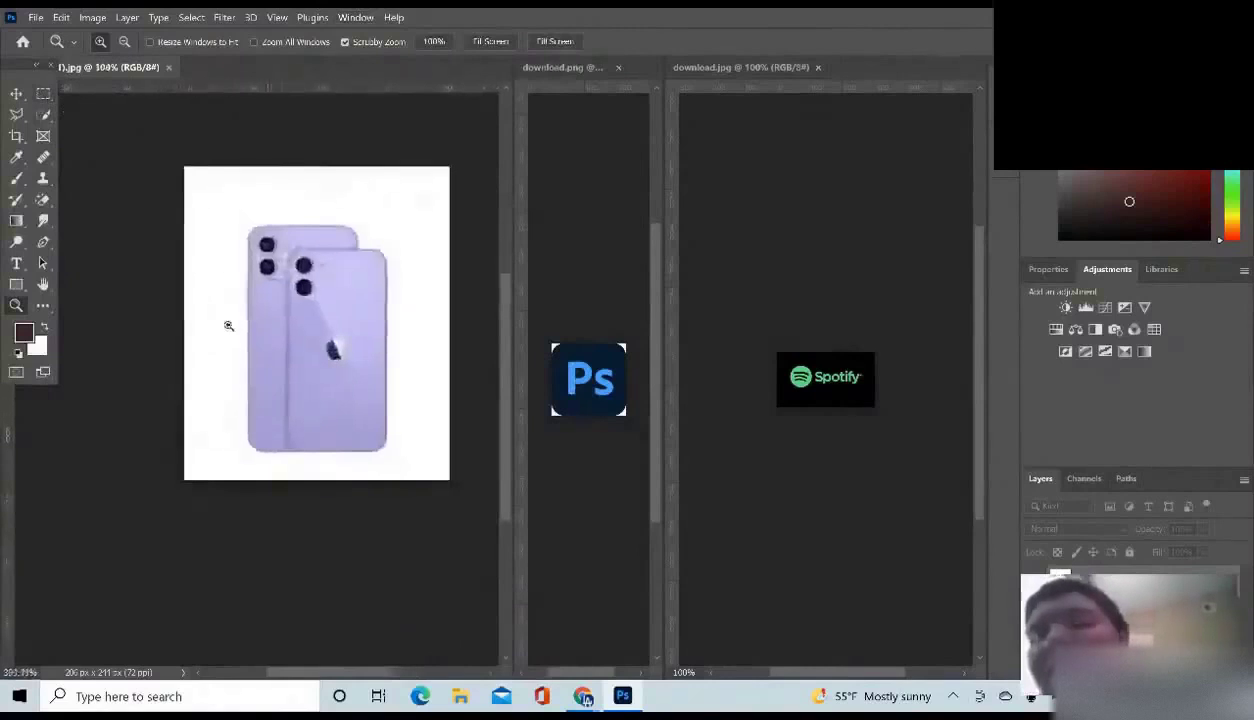
click(43, 114)
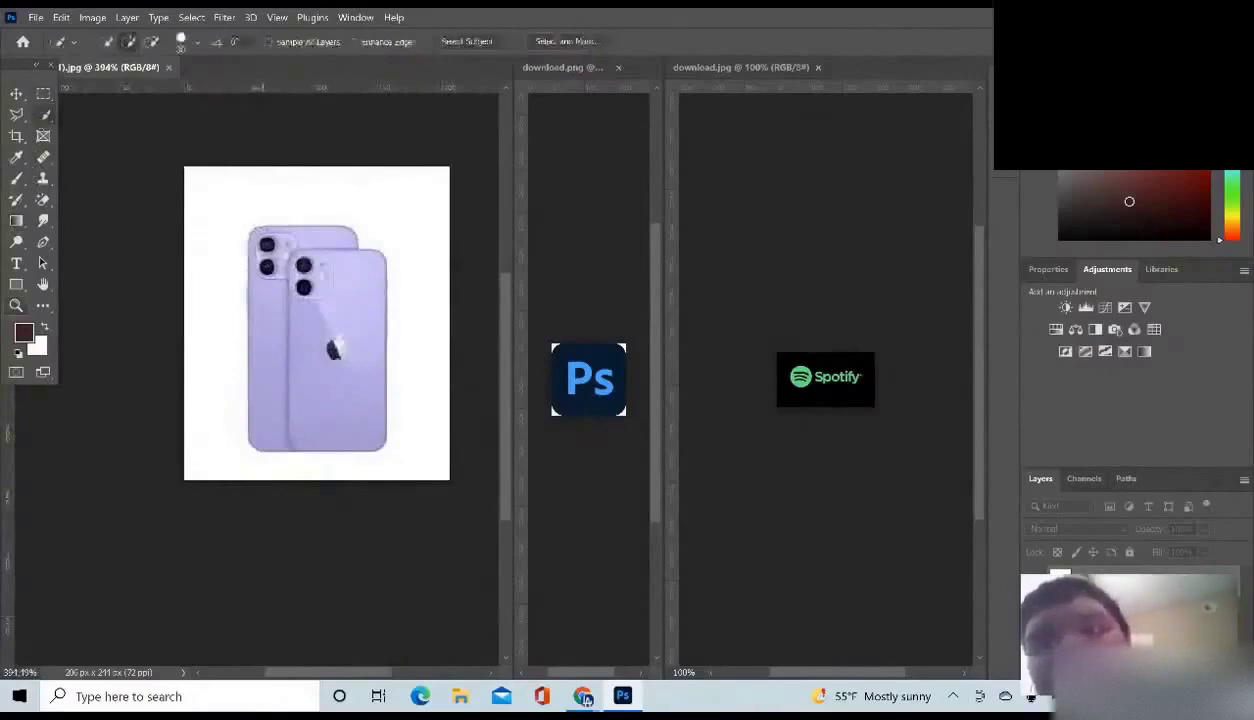
mouse_move(272, 255)
mouse_down()
mouse_move(315, 420)
mouse_move(333, 350)
mouse_up()
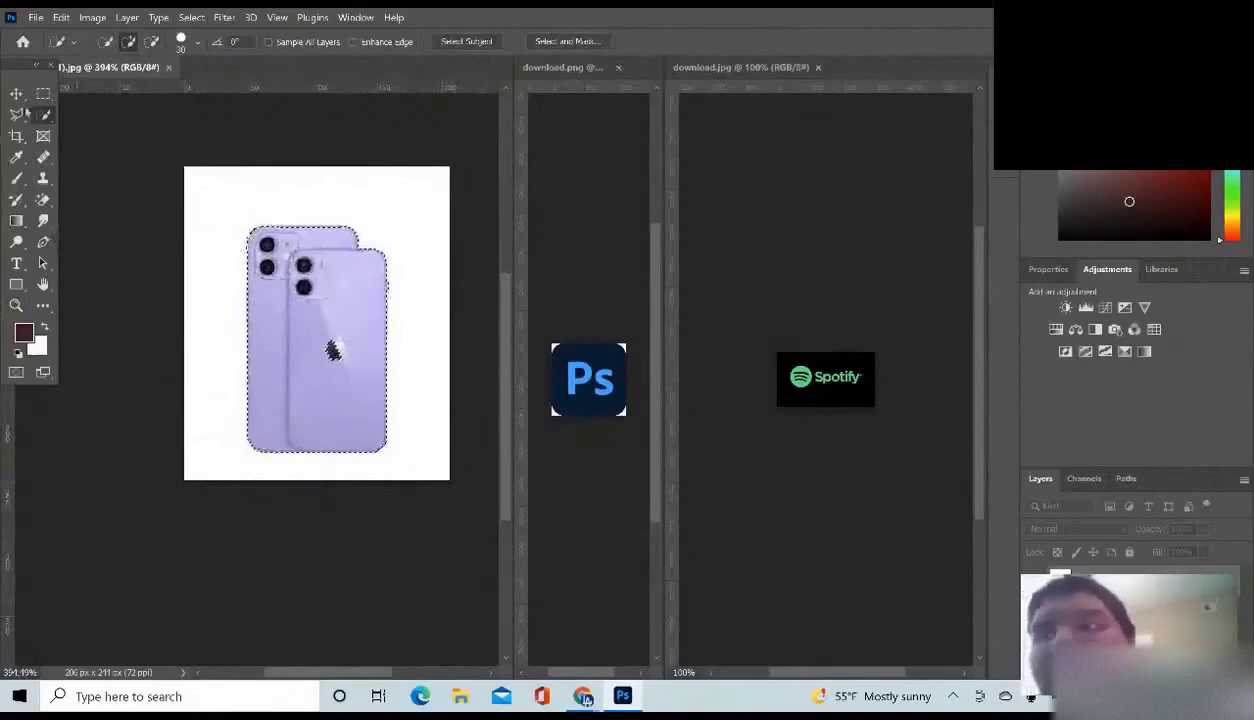
key(v)
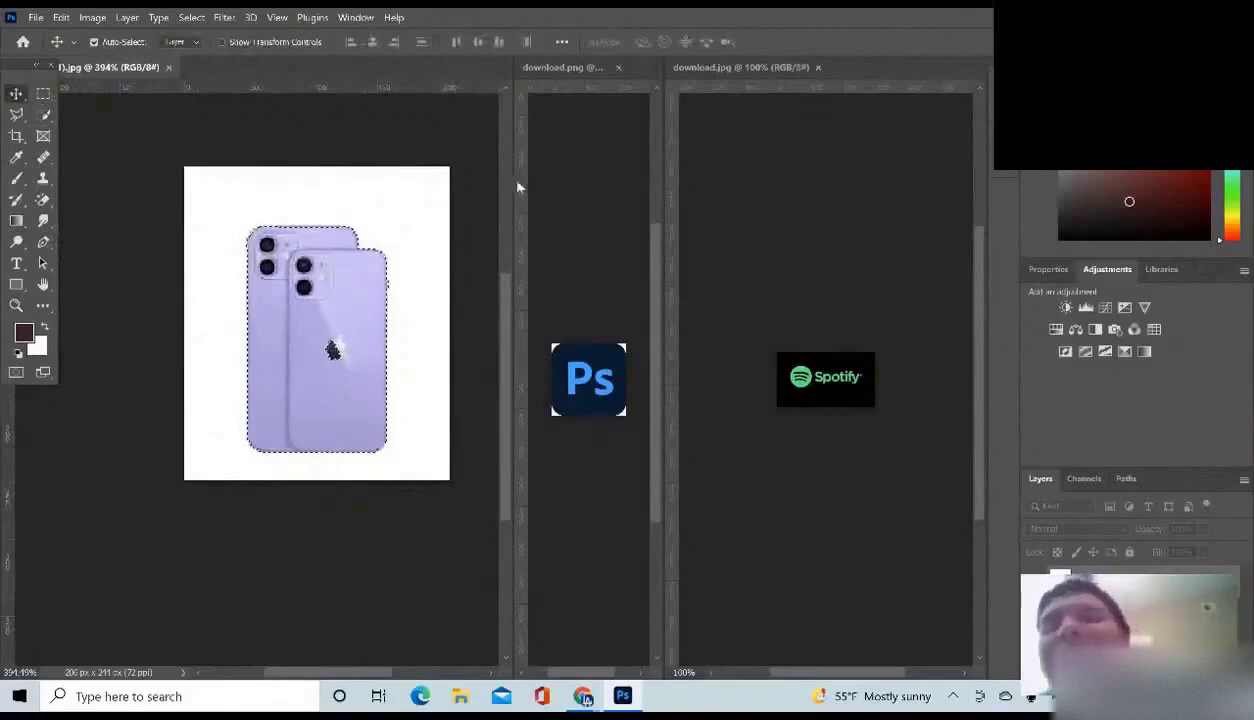
Close the Spotify logo document and enlarge the view of the Photoshop logo in download.png
click(820, 67)
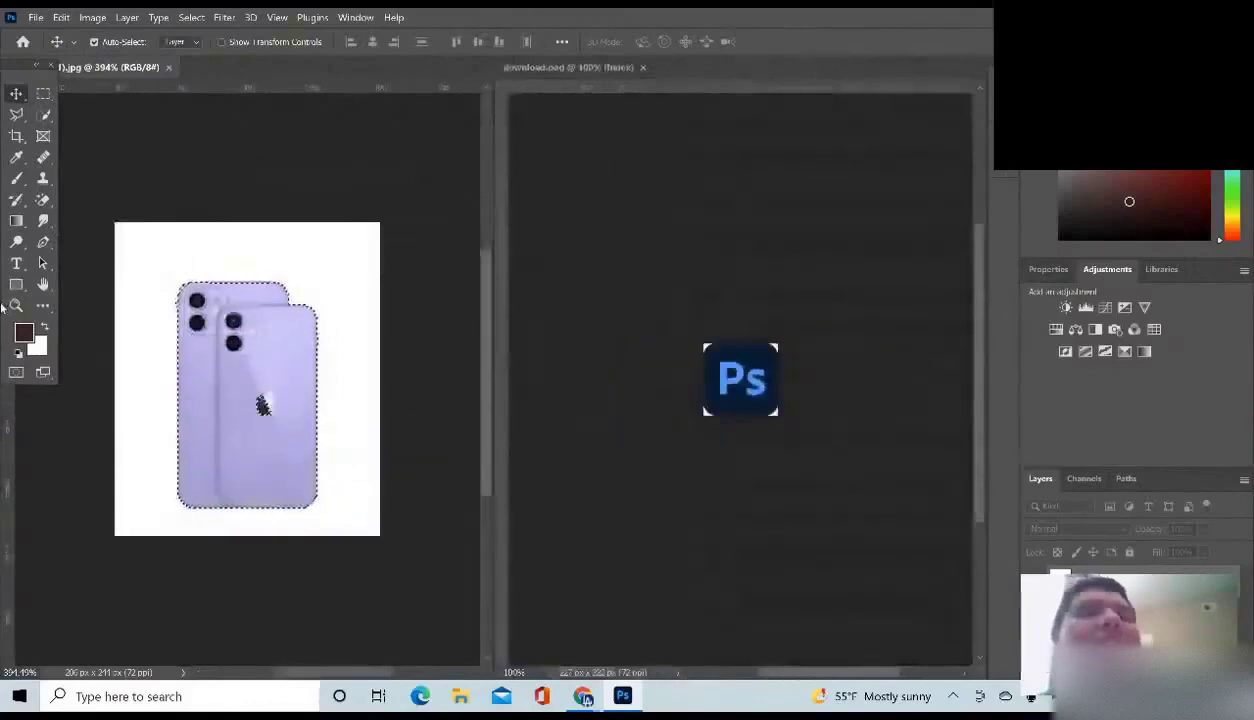
click(16, 305)
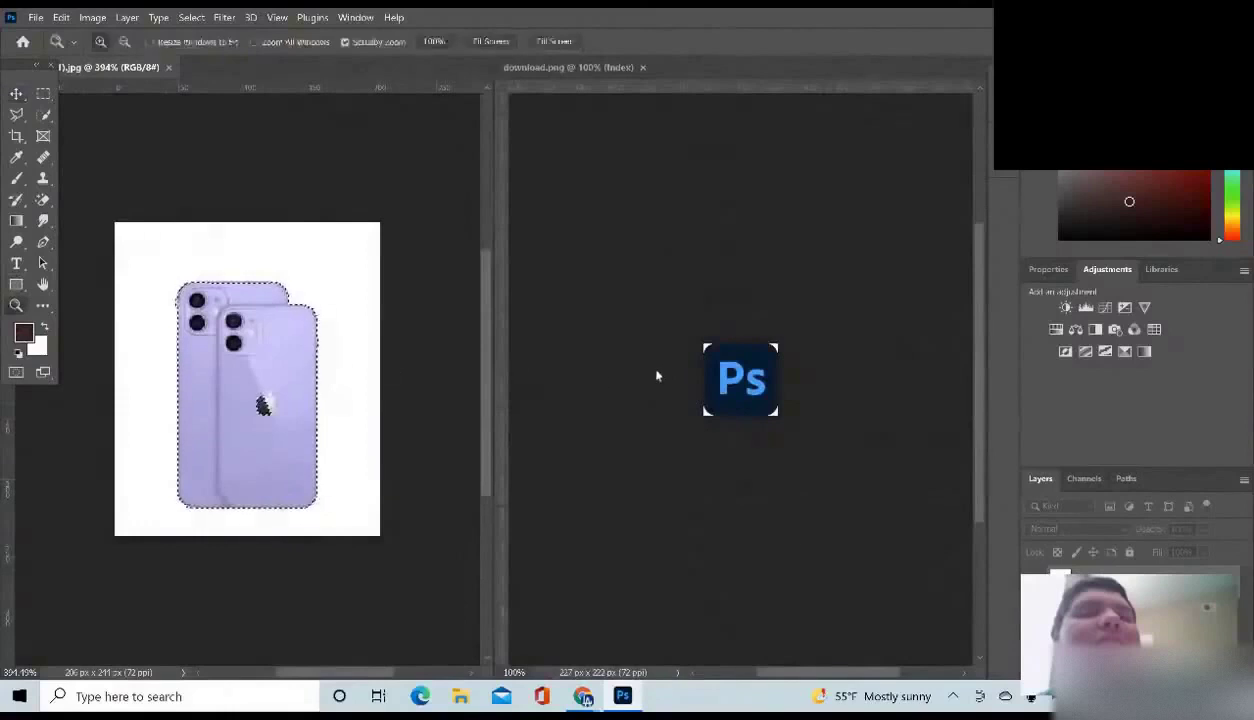
click(695, 370)
drag(737, 370, 787, 355)
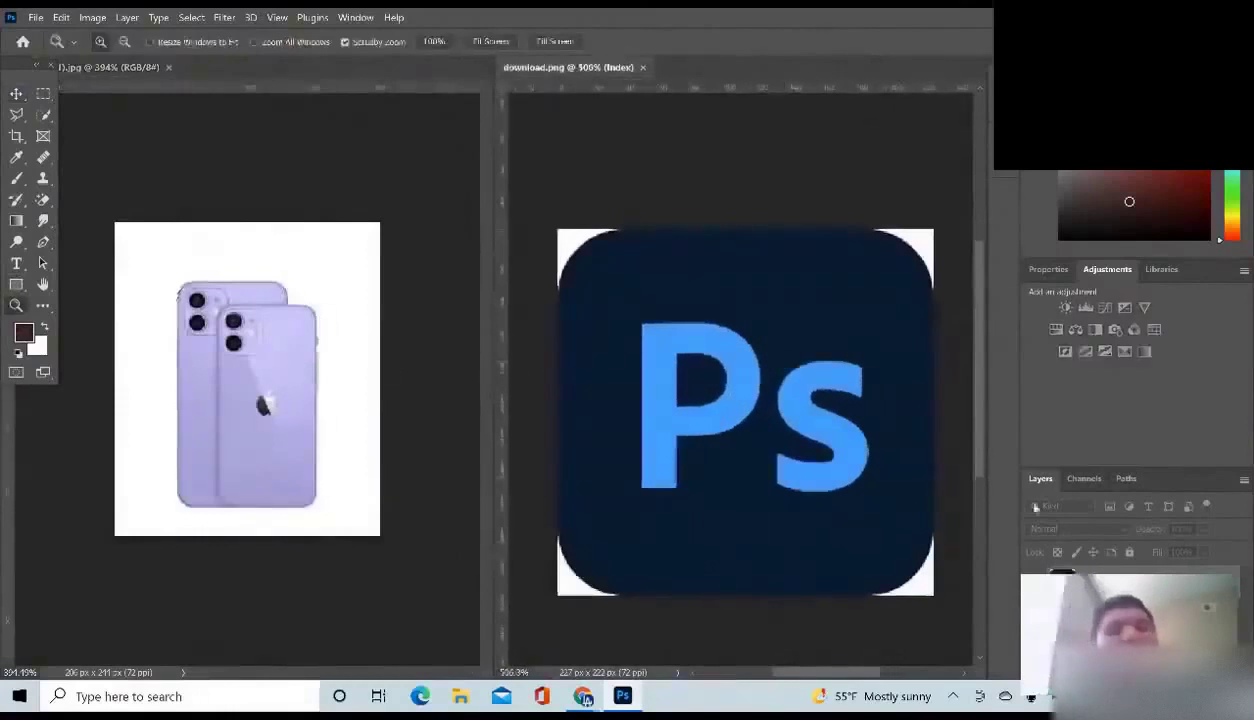
click(1077, 480)
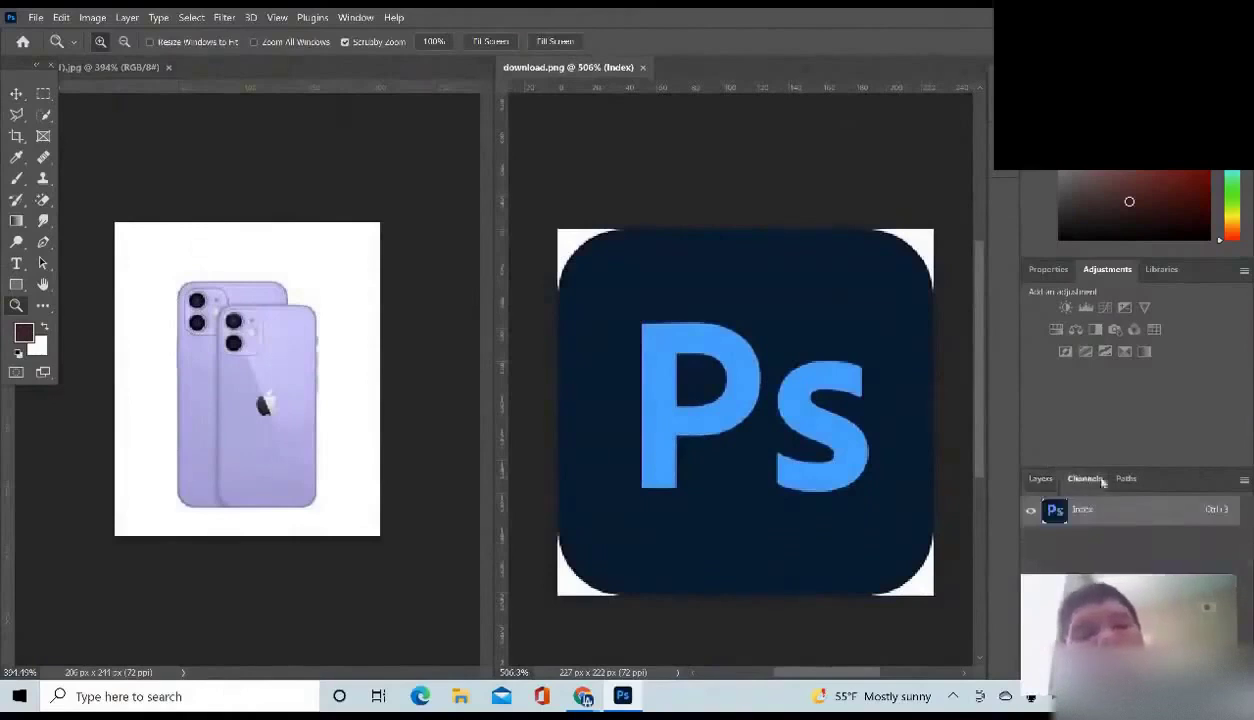
click(1124, 480)
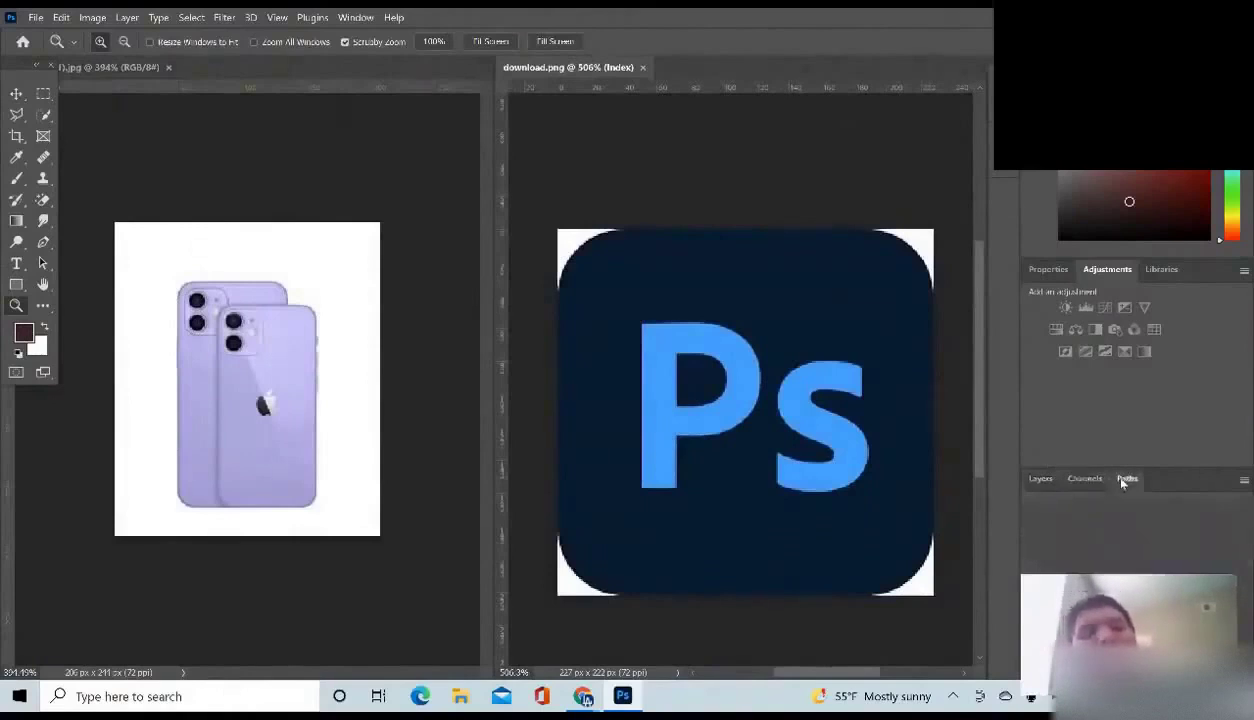
click(1038, 480)
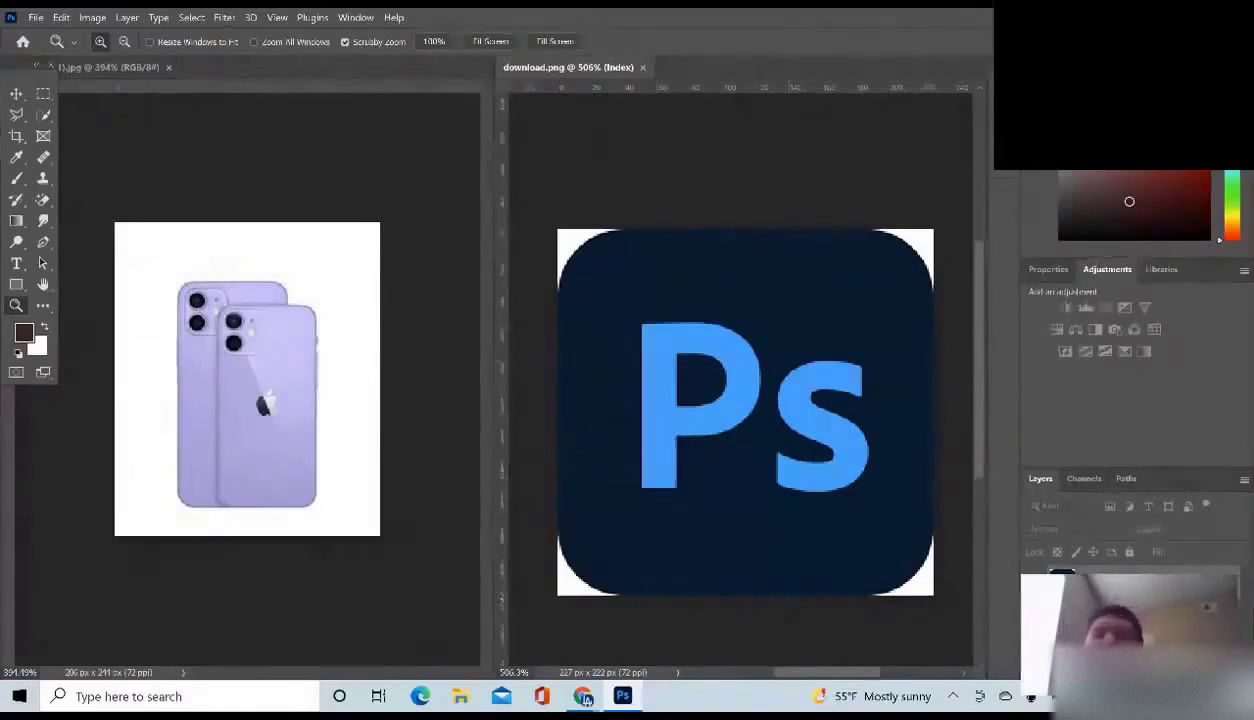
click(222, 16)
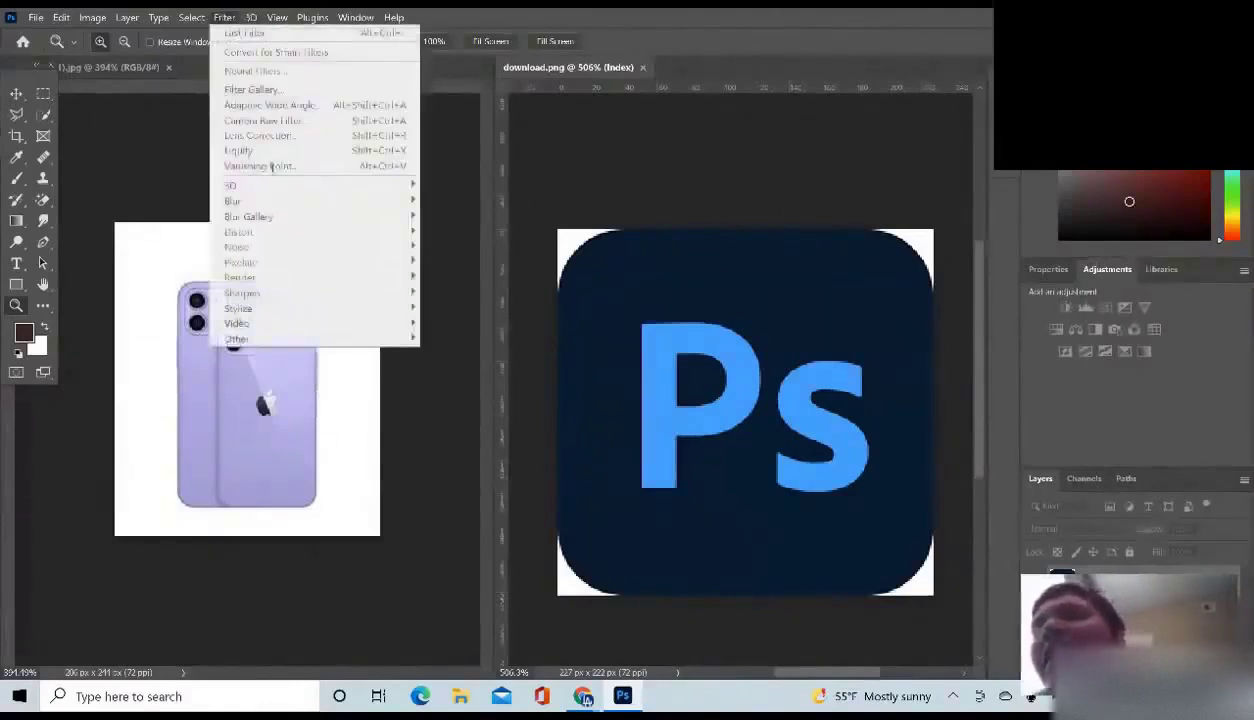
click(284, 17)
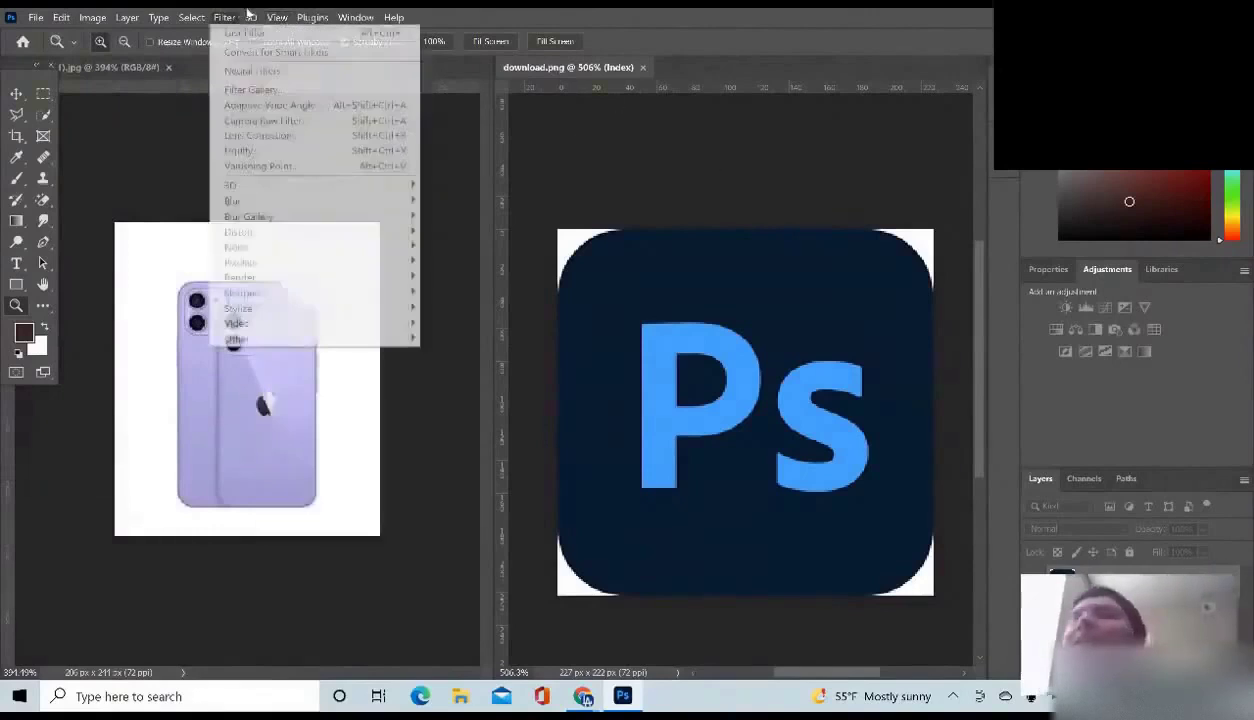
mouse_move(247, 13)
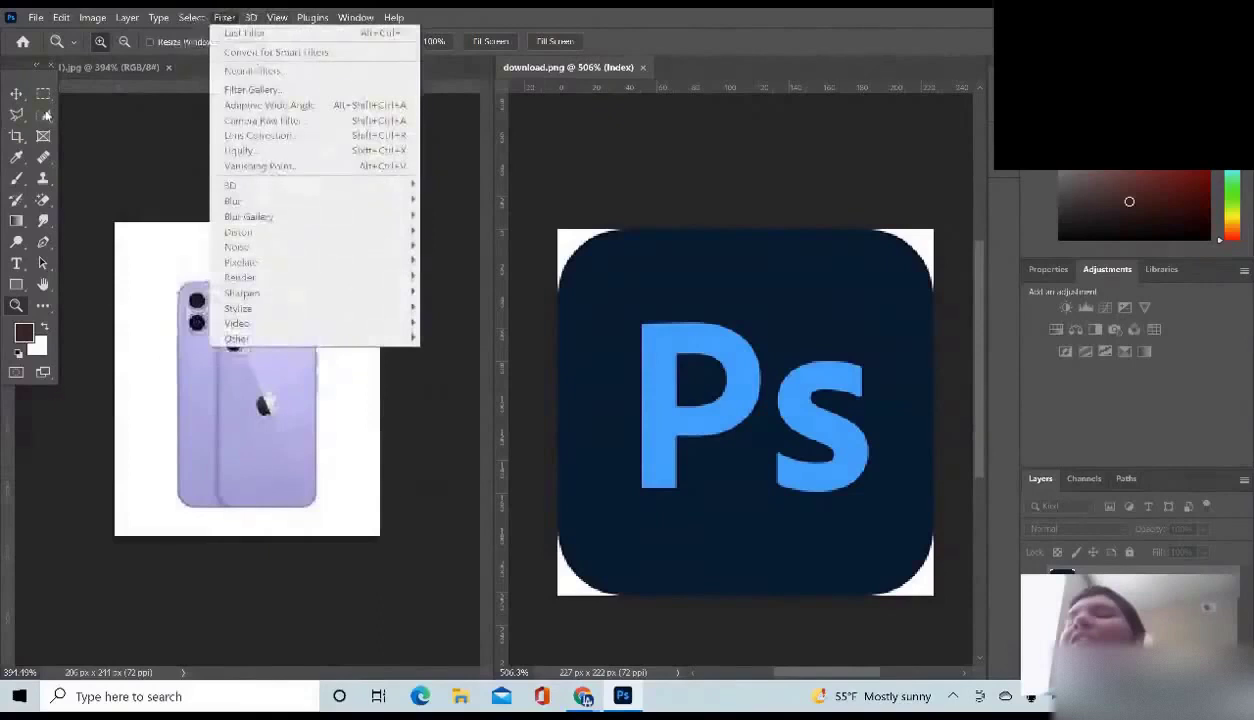
key(Escape)
Try placing the selected phones on the Photoshop logo with the phone document closed, and undo the placement
key(v)
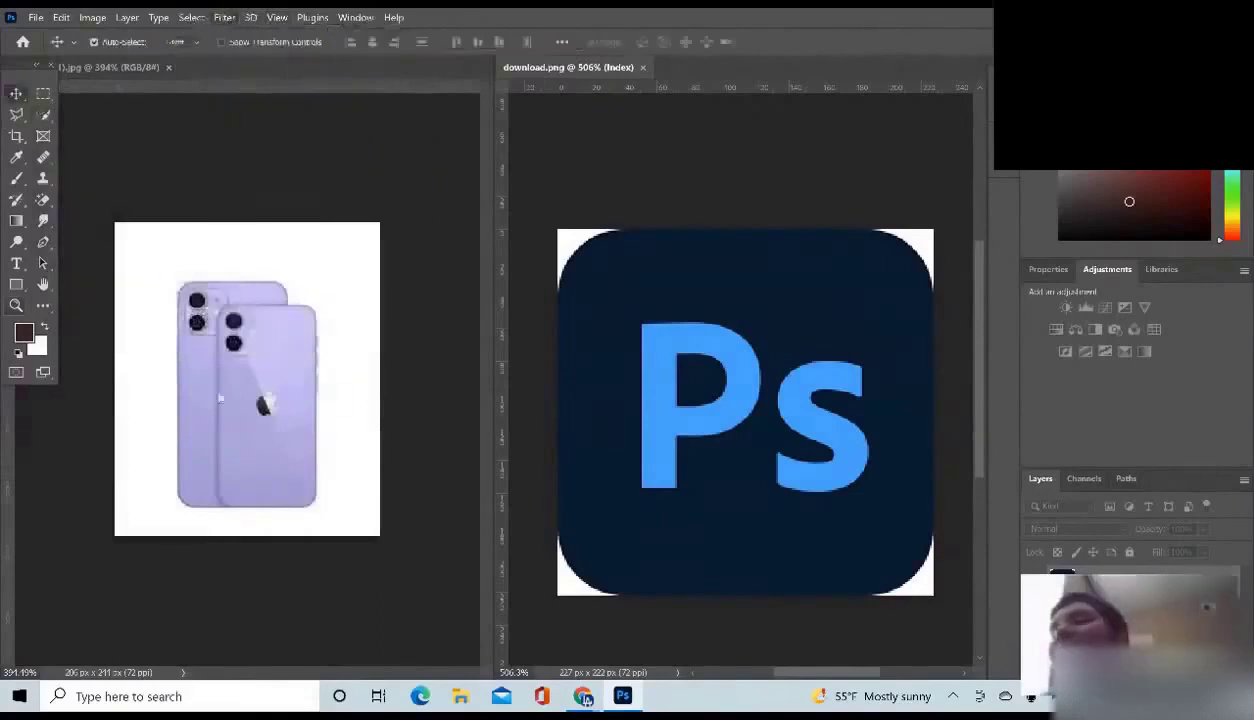
click(243, 404)
drag(243, 404, 636, 390)
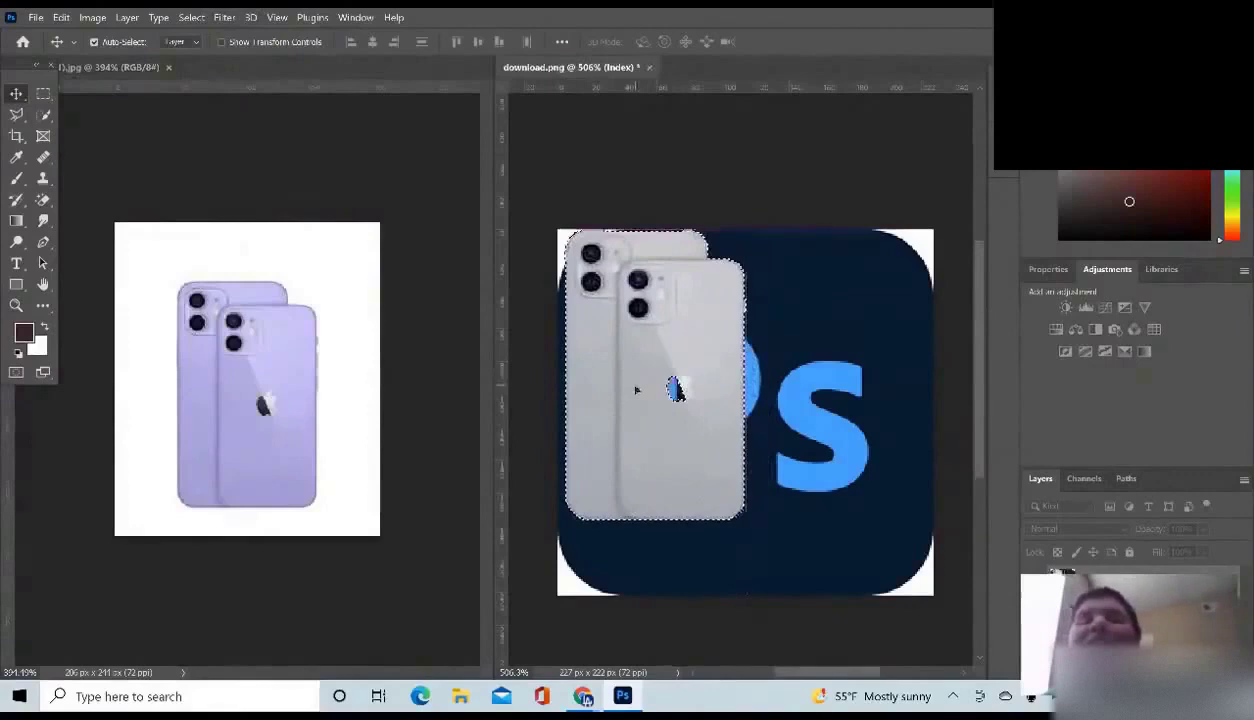
click(168, 67)
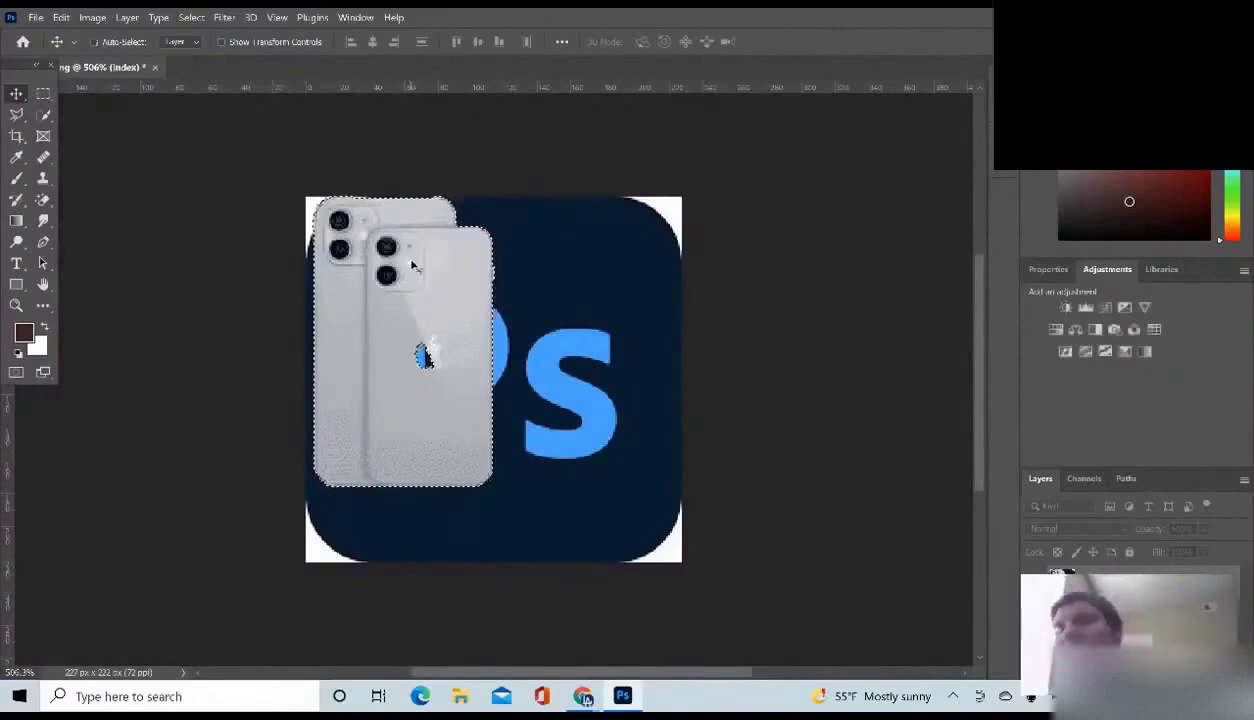
key(ctrl+z)
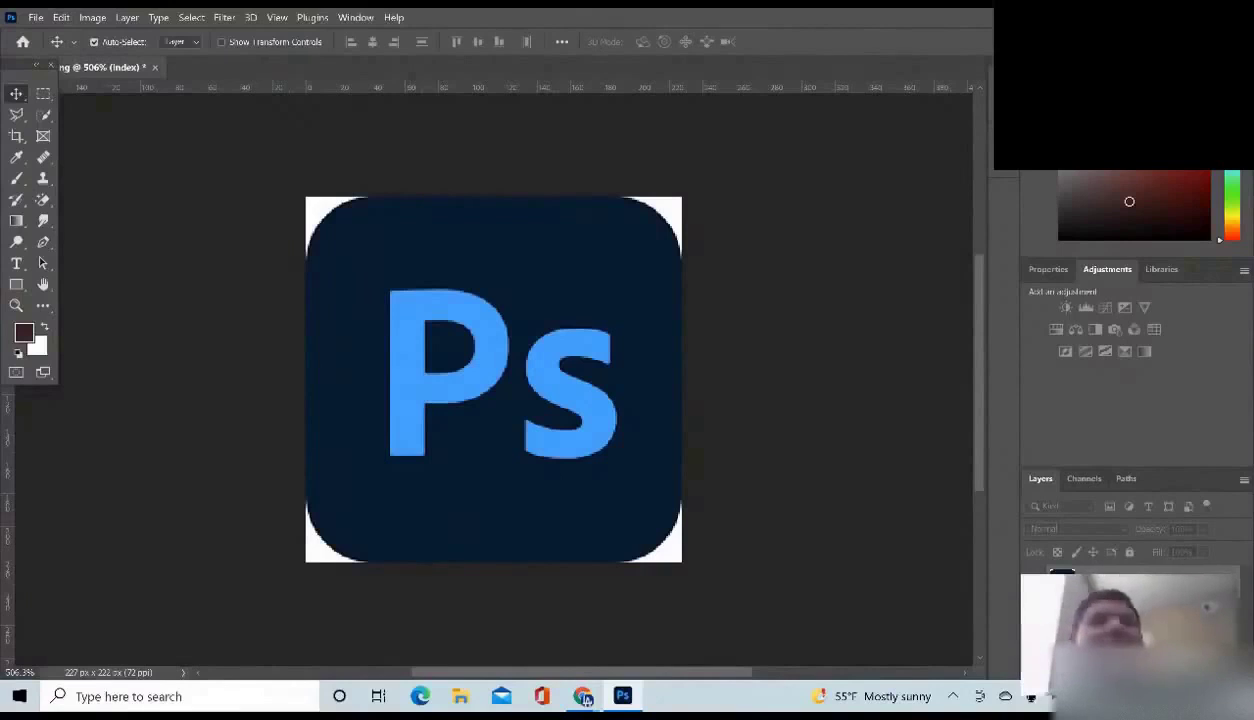
Select the Spotify logo and download (1) images on the desktop and open both in Photoshop
click(622, 696)
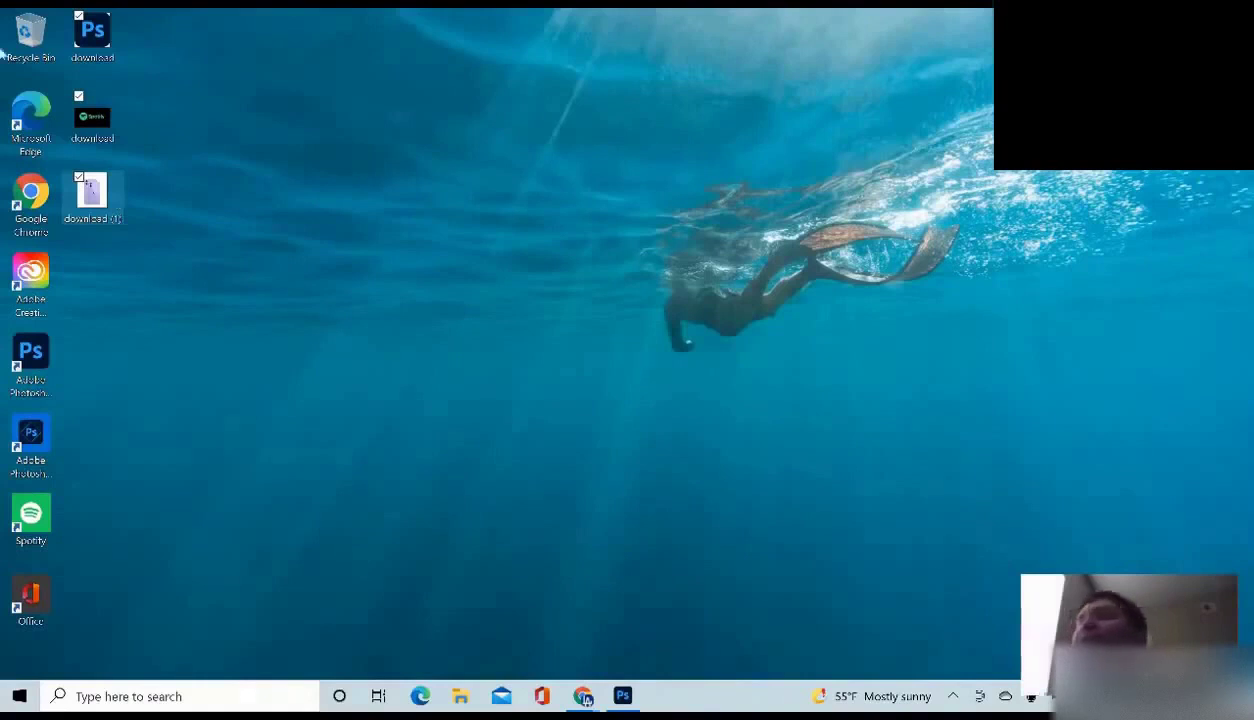
click(93, 118)
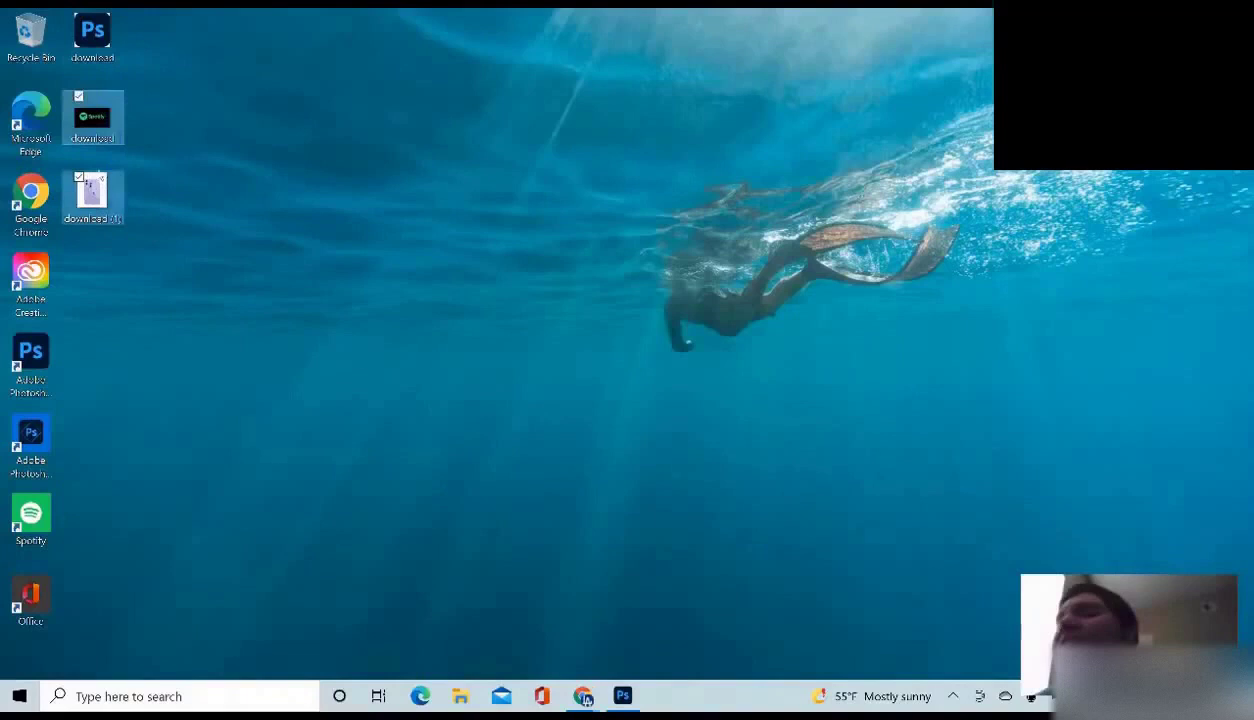
click(100, 200)
click(93, 118)
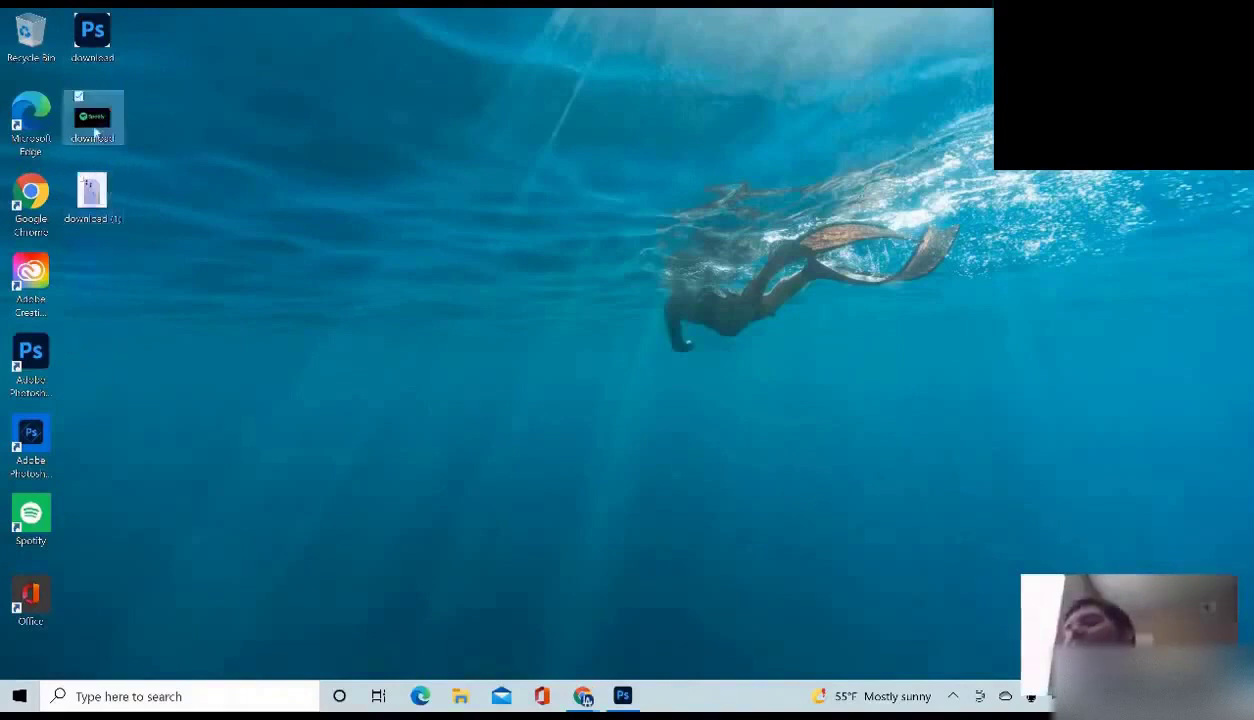
click(120, 199)
ctrl+click(93, 118)
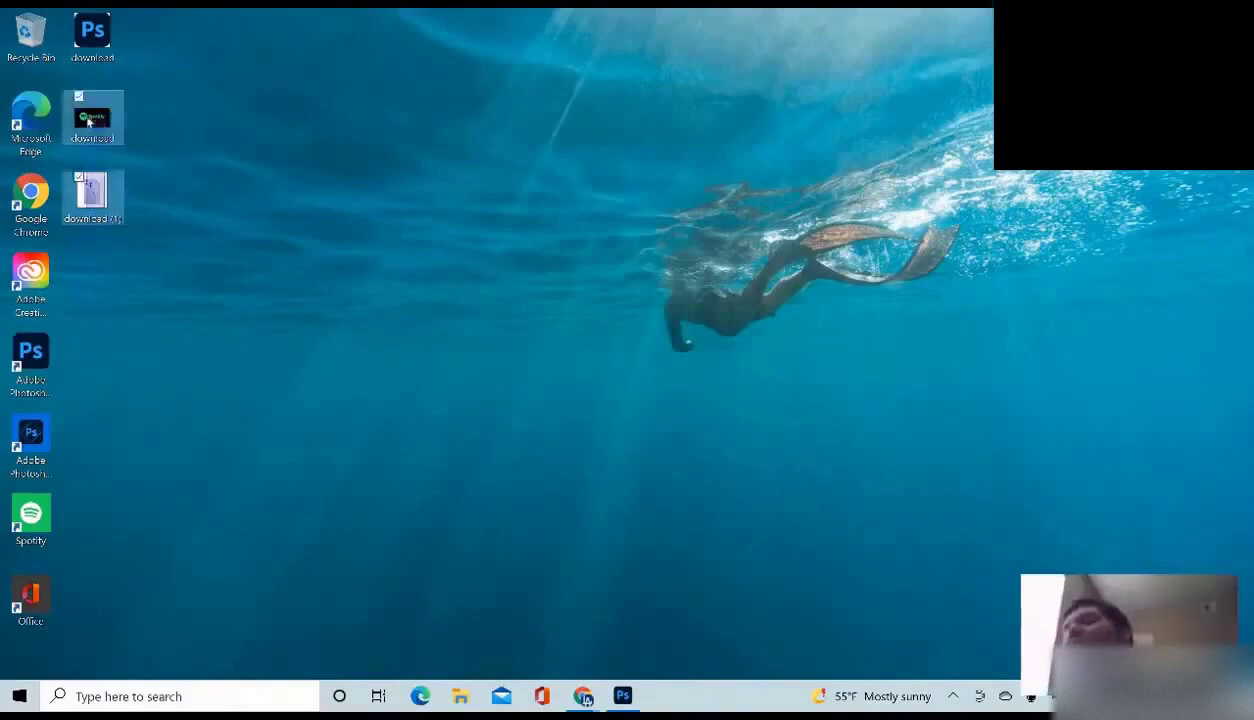
drag(90, 165, 31, 354)
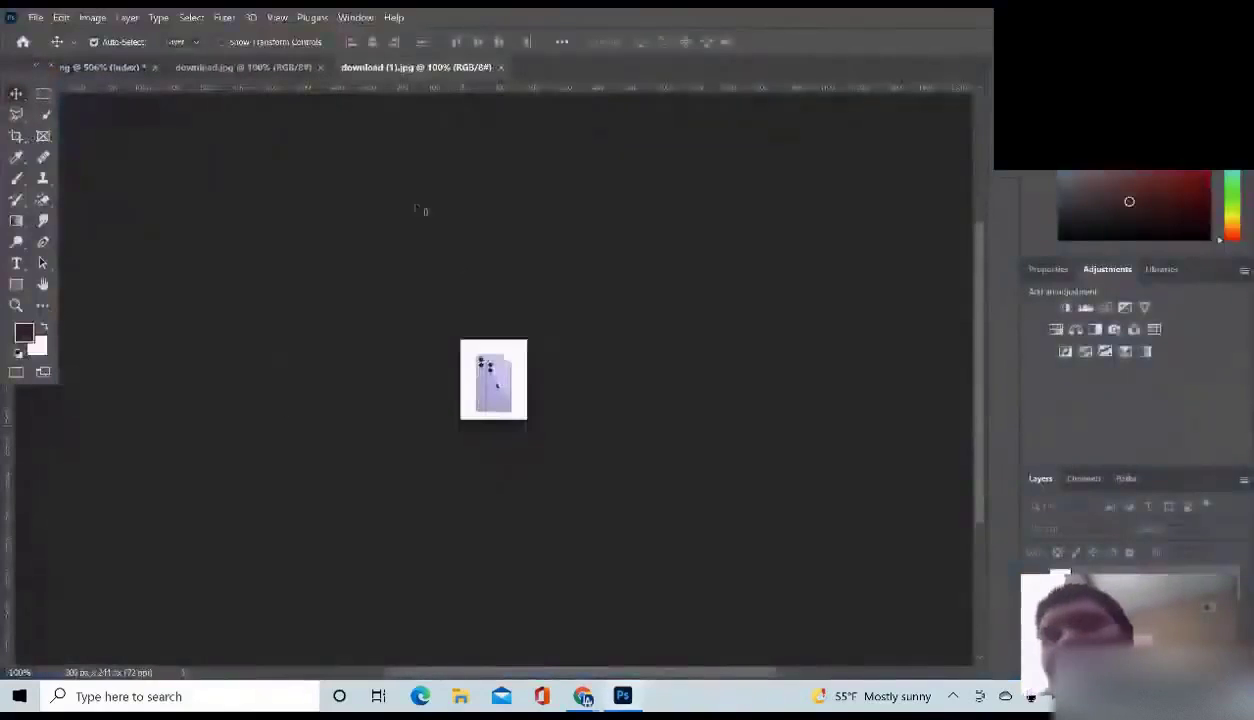
Look through the open documents and close the Spotify logo document, download.jpg
click(132, 66)
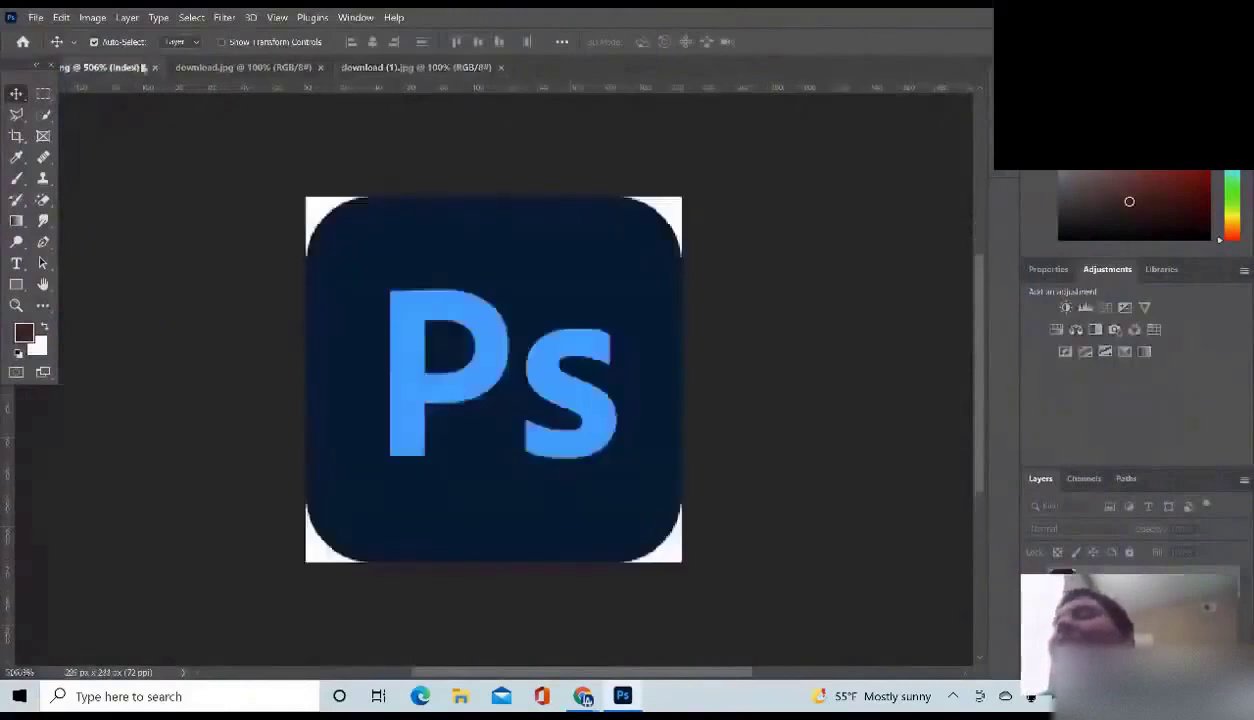
click(263, 66)
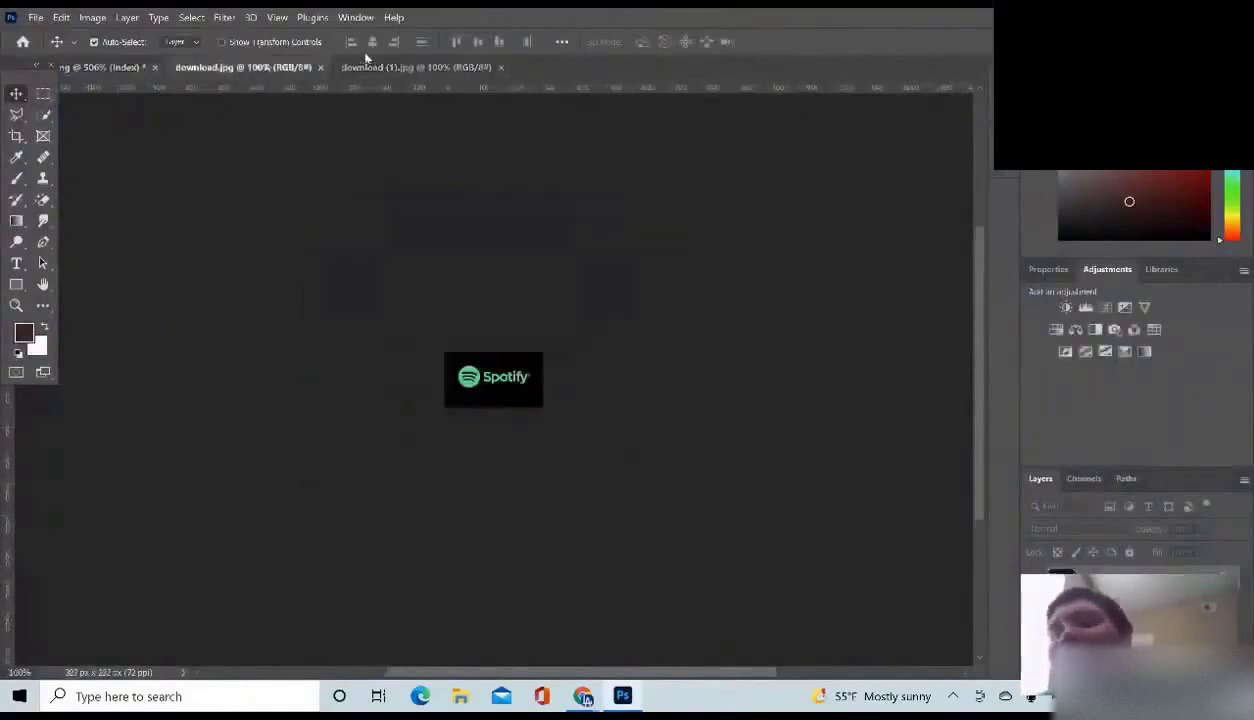
click(319, 67)
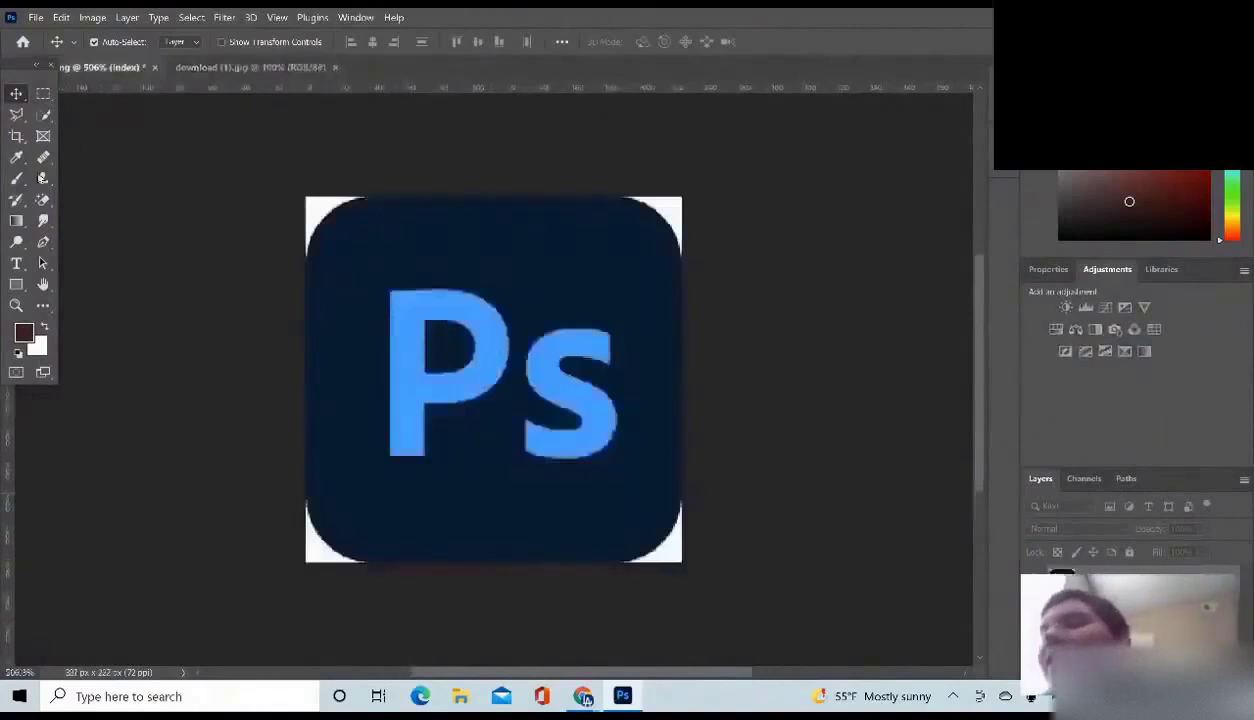
Arrange the Photoshop logo document and download (1).jpg side by side
click(229, 70)
click(352, 16)
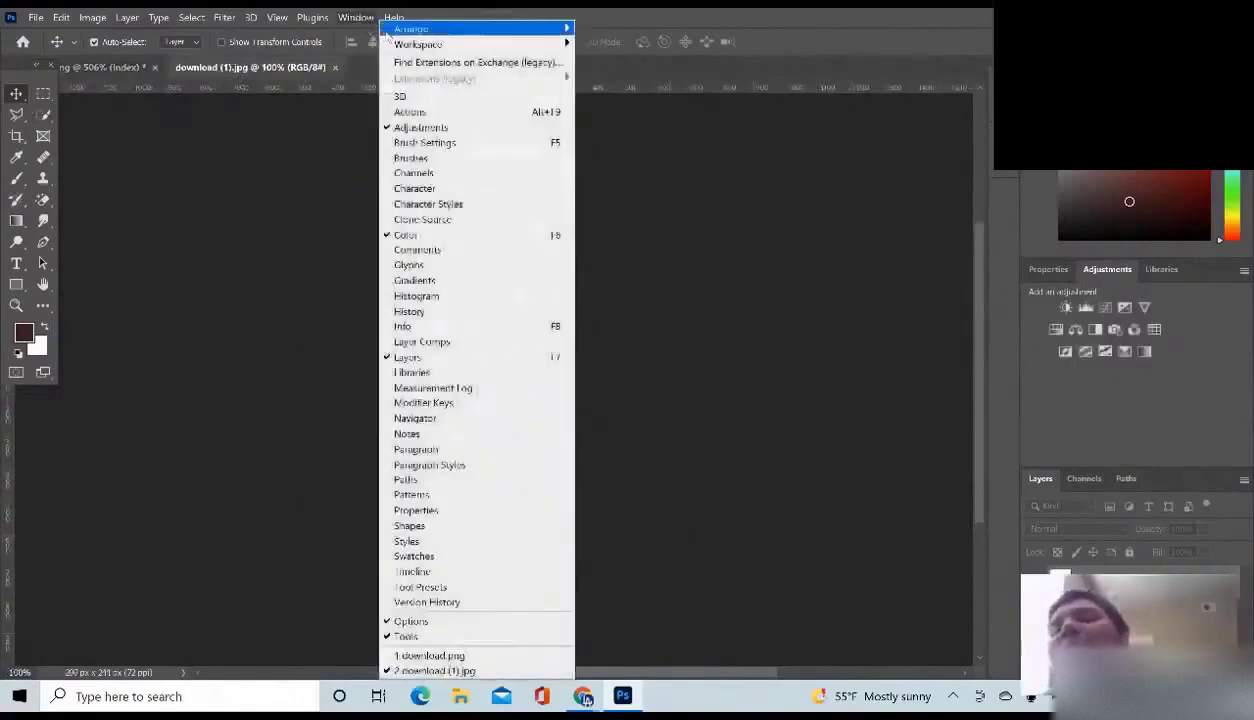
mouse_move(388, 28)
click(325, 27)
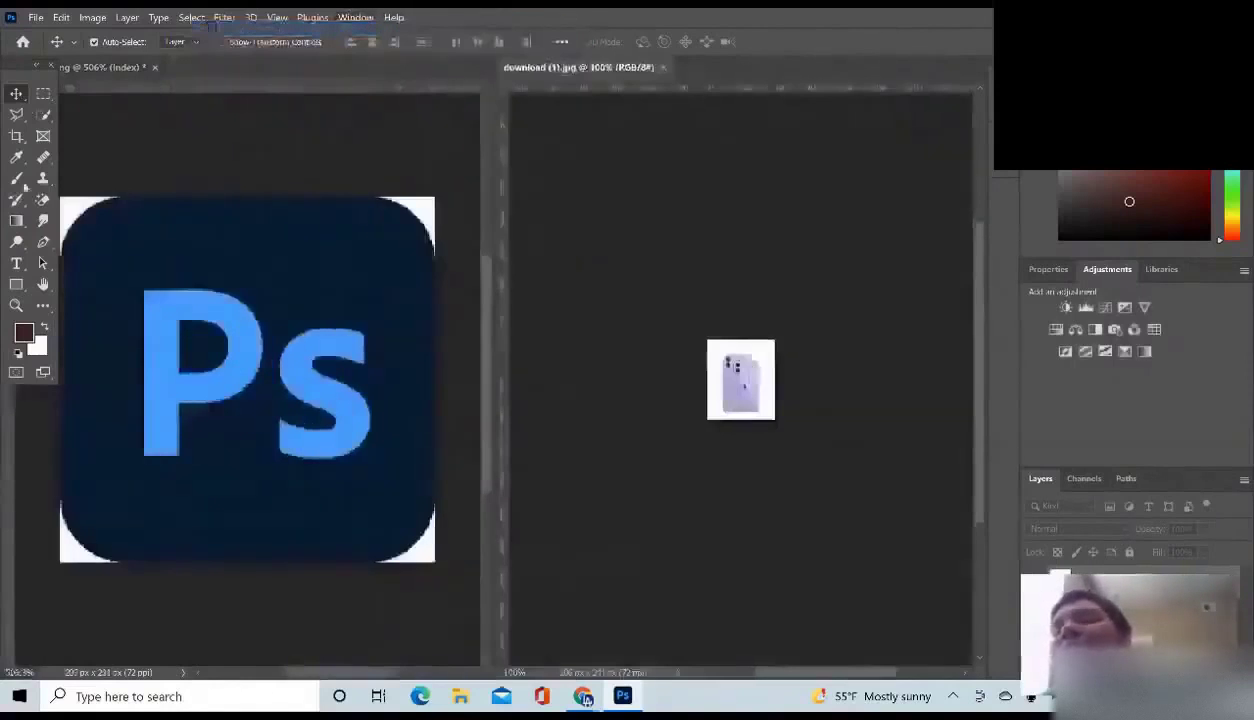
Enlarge the phone image in download (1).jpg and try to select both phones with the Quick Selection tool
click(44, 117)
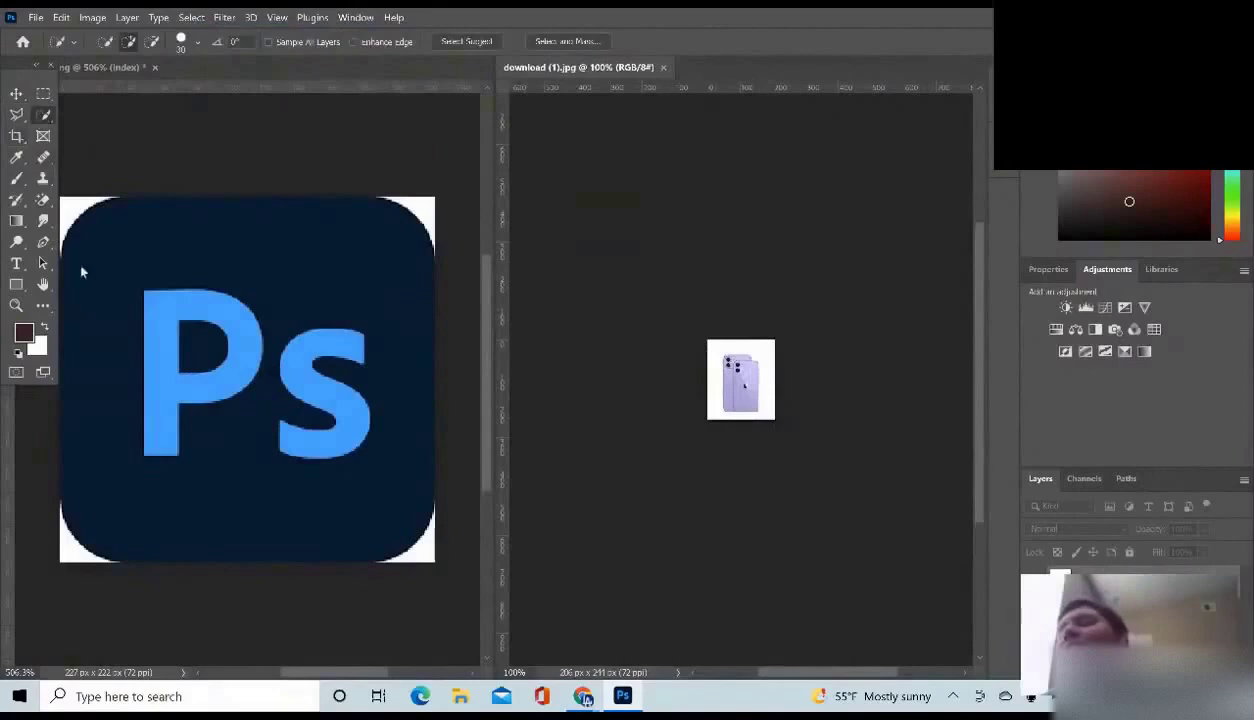
key(z)
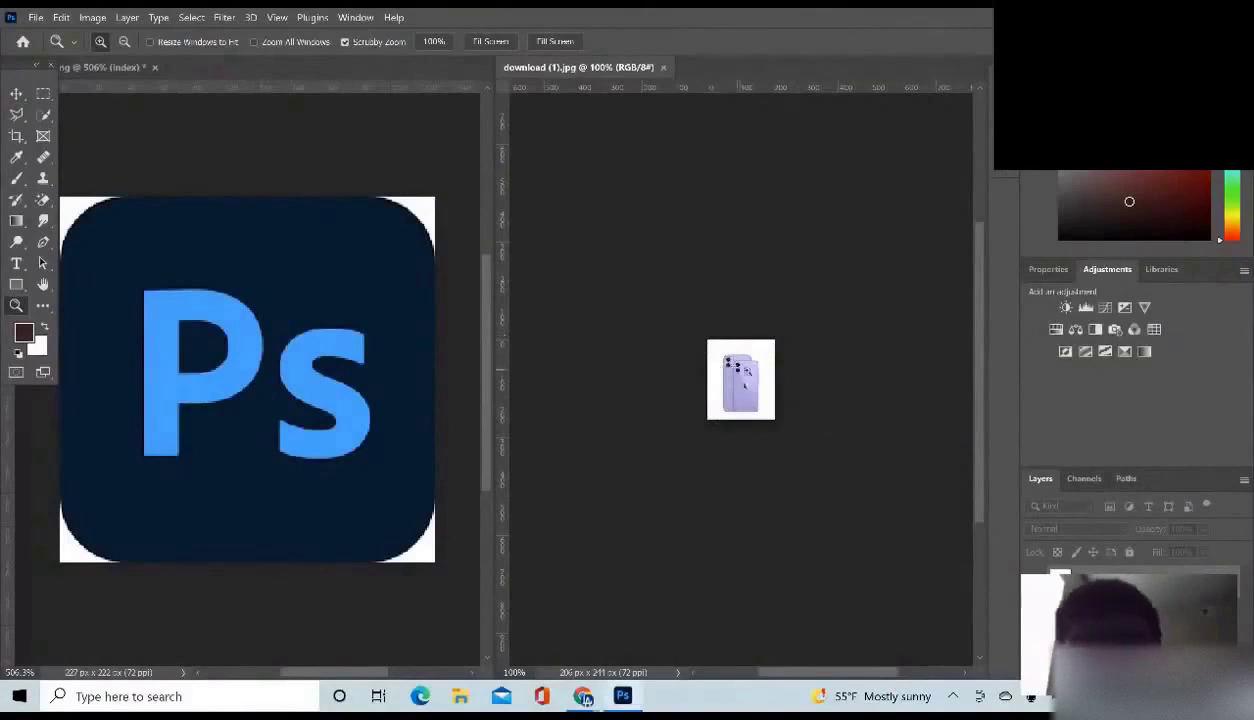
drag(761, 311, 803, 313)
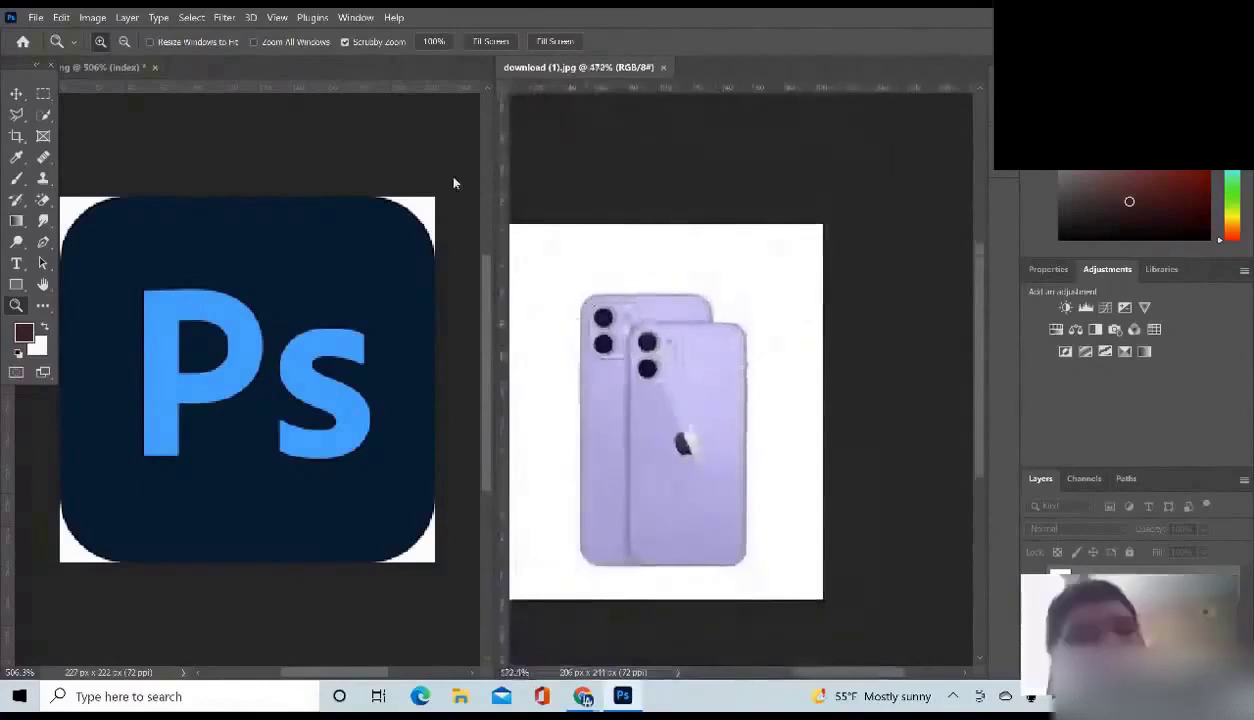
click(43, 117)
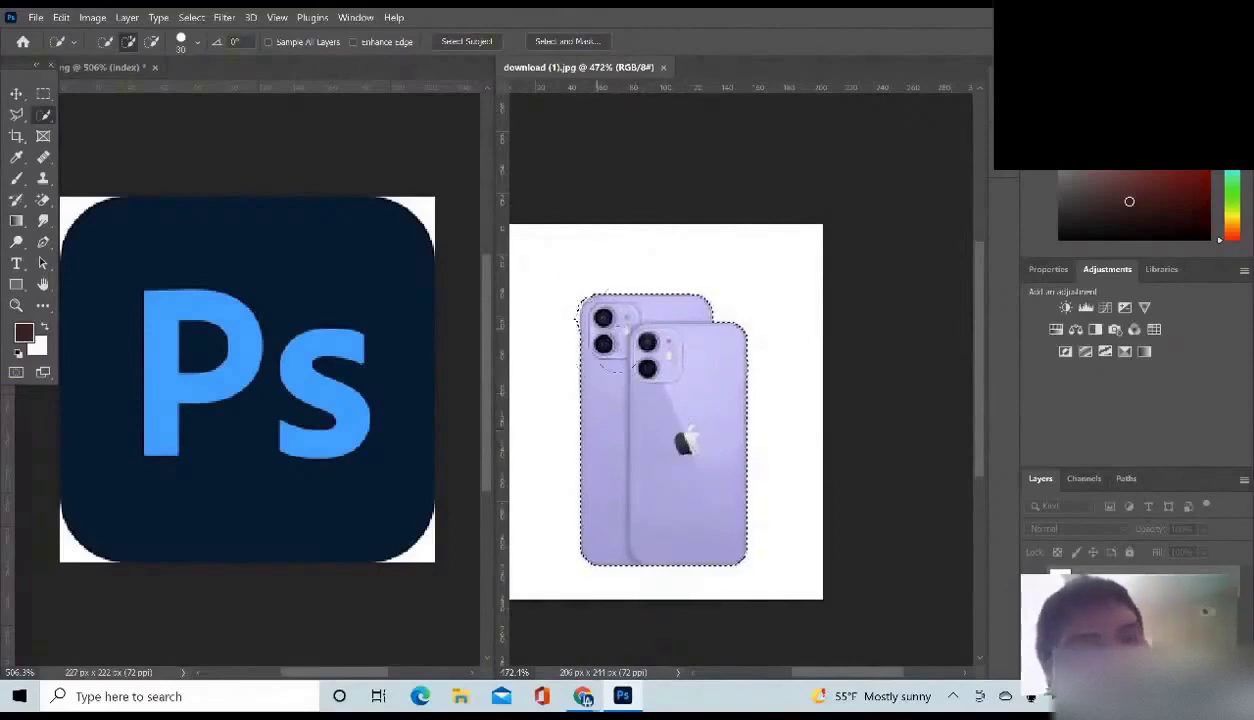
click(577, 300)
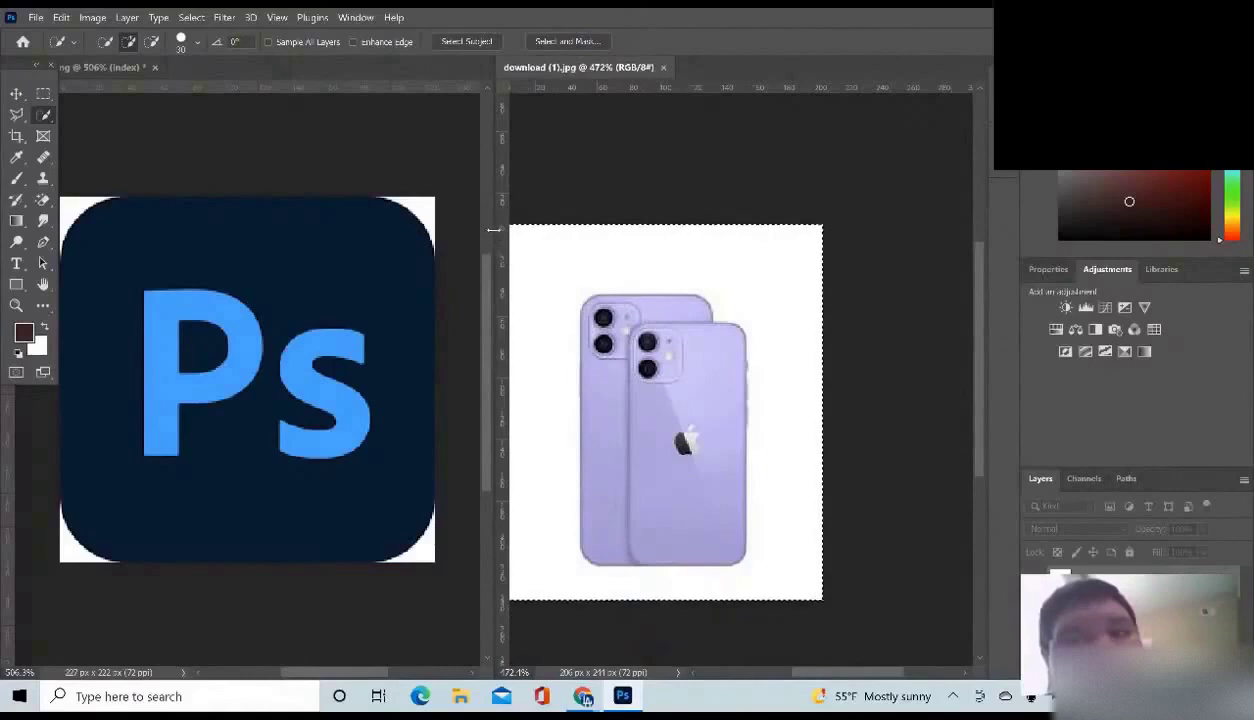
Widen the phone document's pane, clear the selection and reselect both phones with the Quick Selection tool
drag(493, 229, 384, 225)
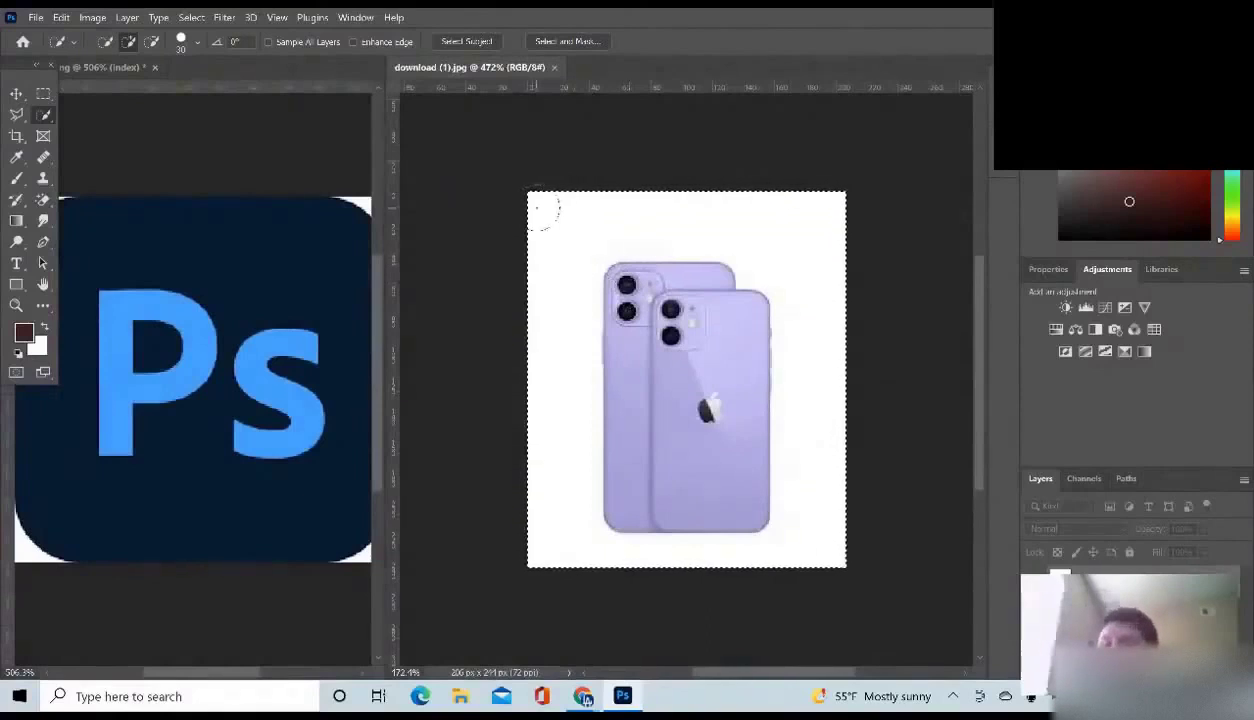
click(543, 210)
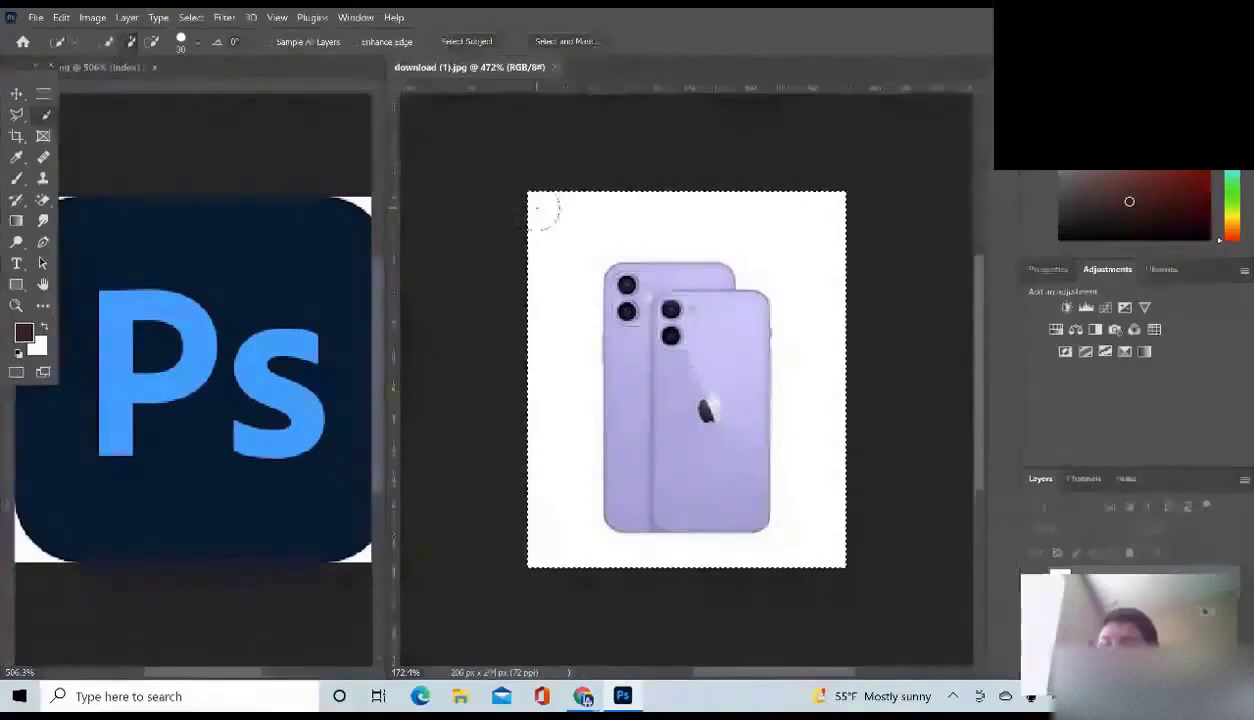
click(596, 228)
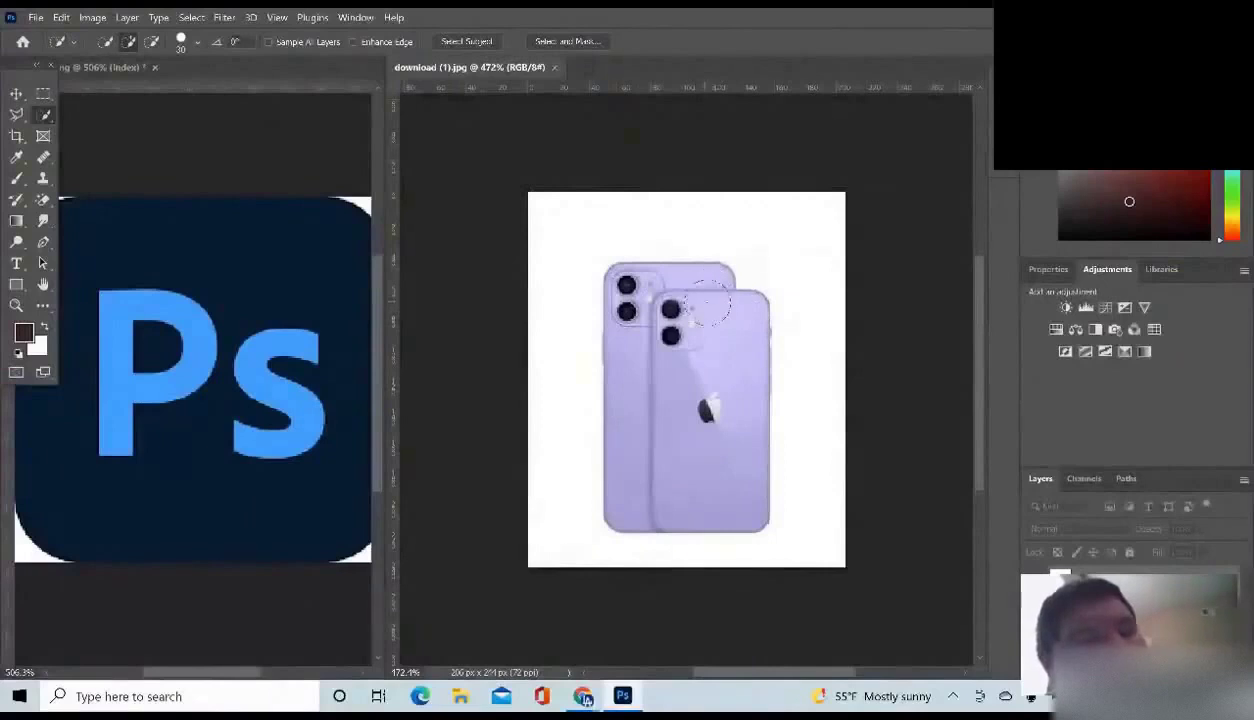
mouse_move(700, 298)
mouse_down()
mouse_move(710, 323)
mouse_move(663, 330)
mouse_up()
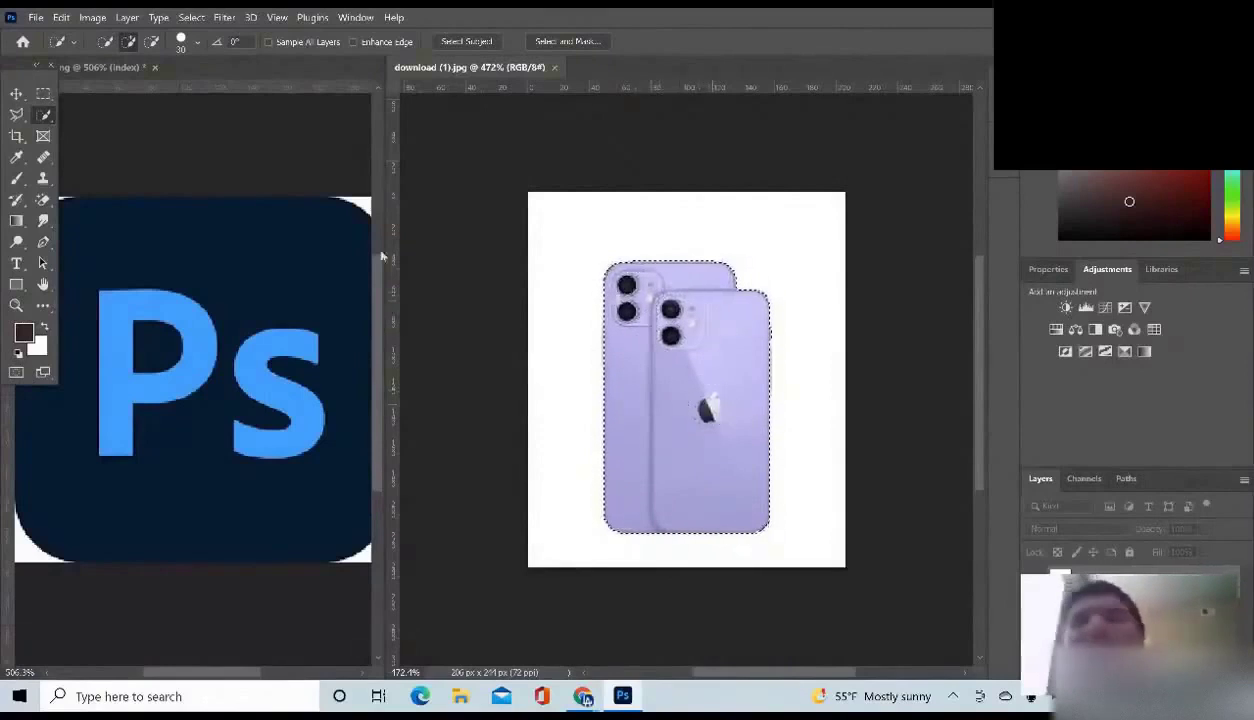
Place the selected phones over the right part of the Photoshop logo with the Move tool and close download (1).jpg
key(v)
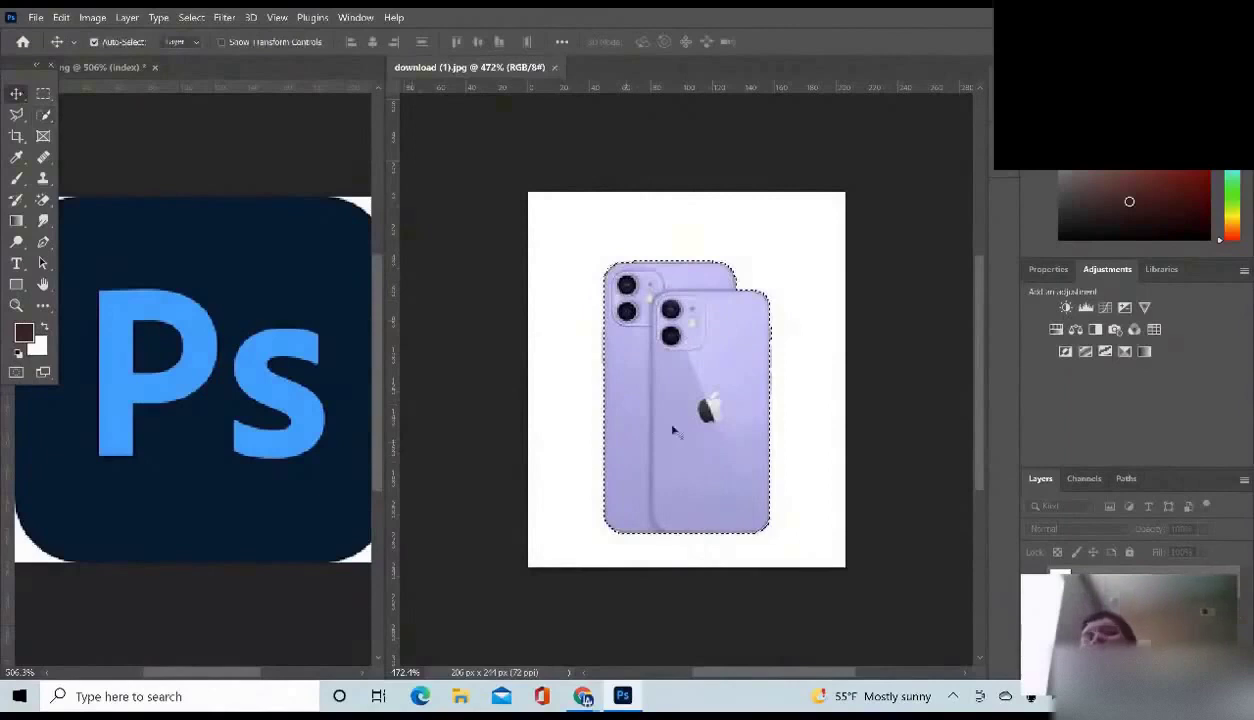
drag(684, 427, 227, 370)
drag(257, 362, 283, 360)
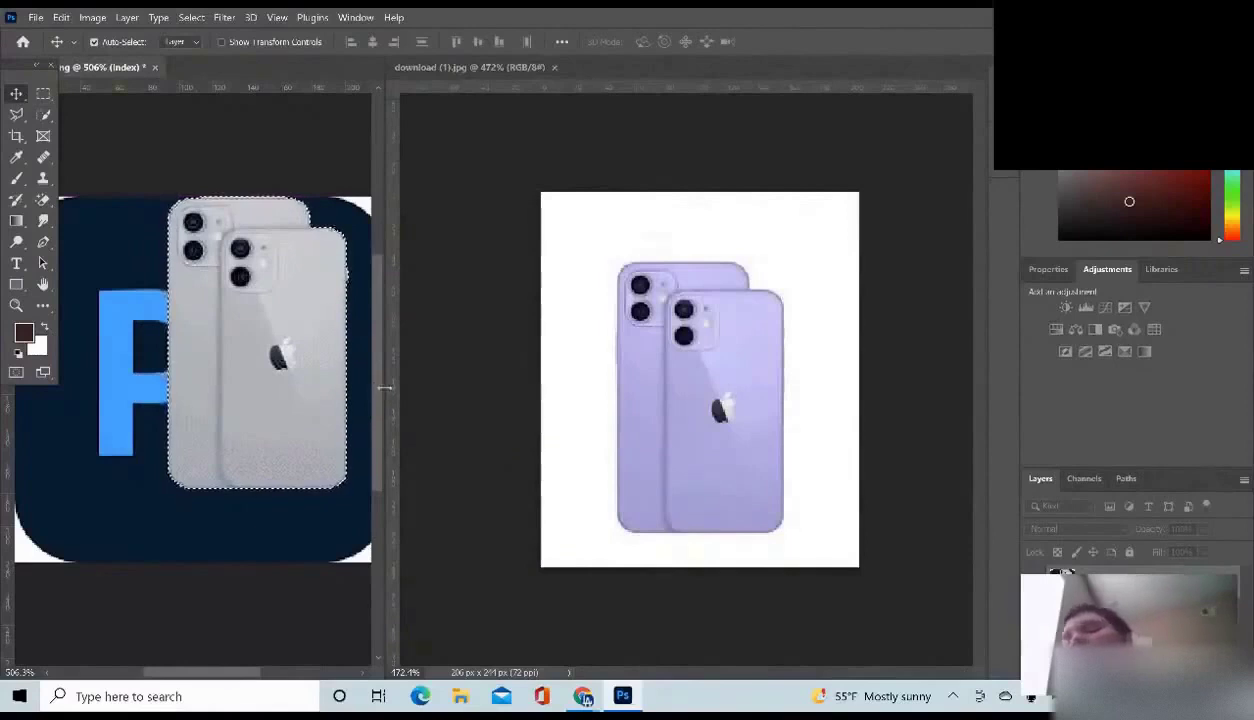
drag(376, 387, 728, 416)
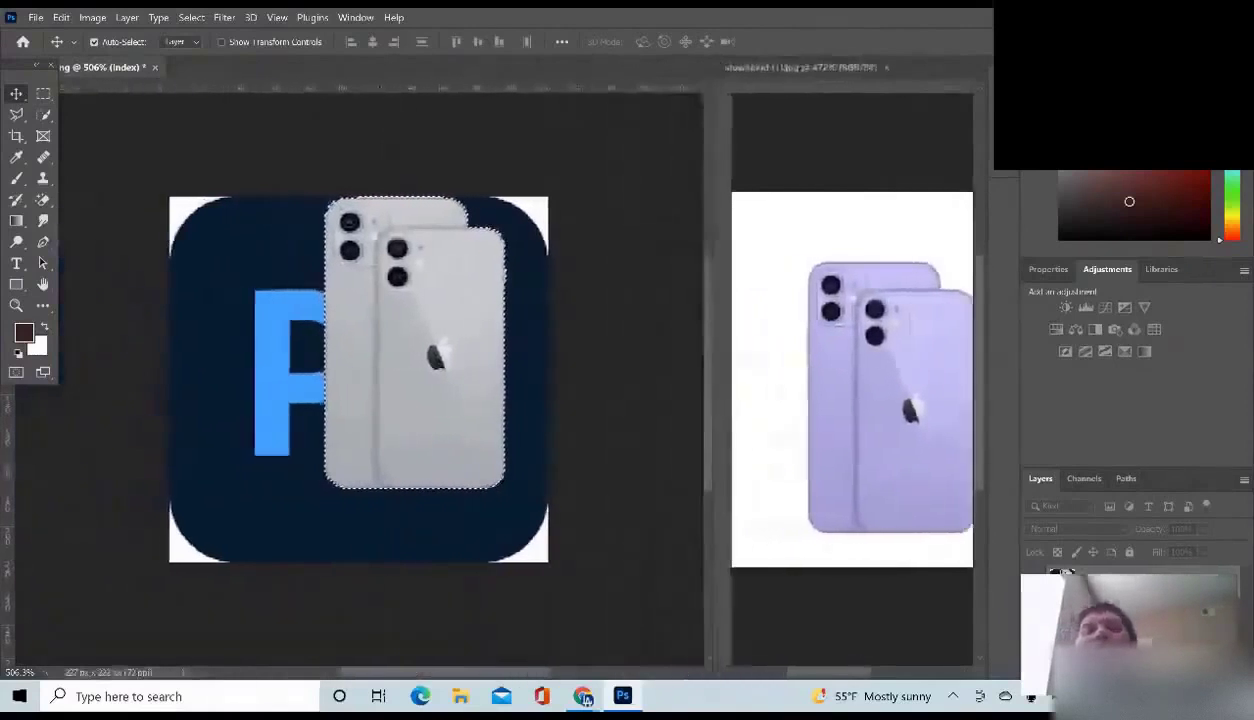
click(885, 68)
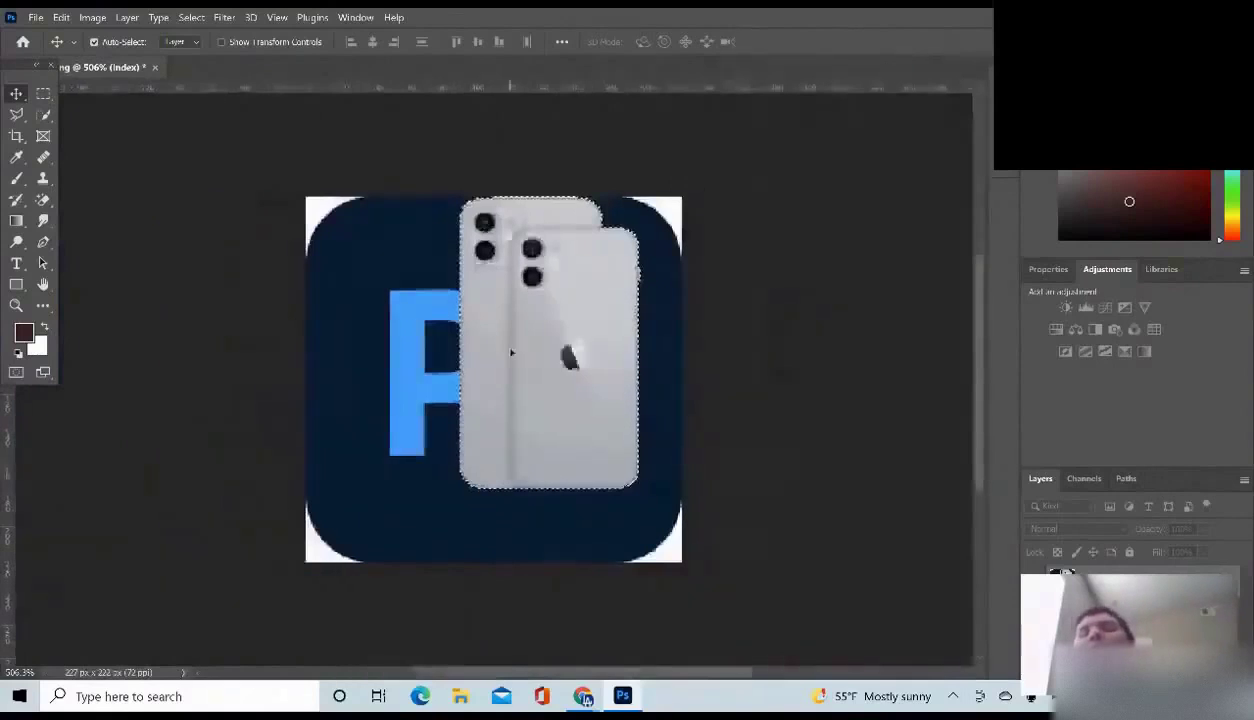
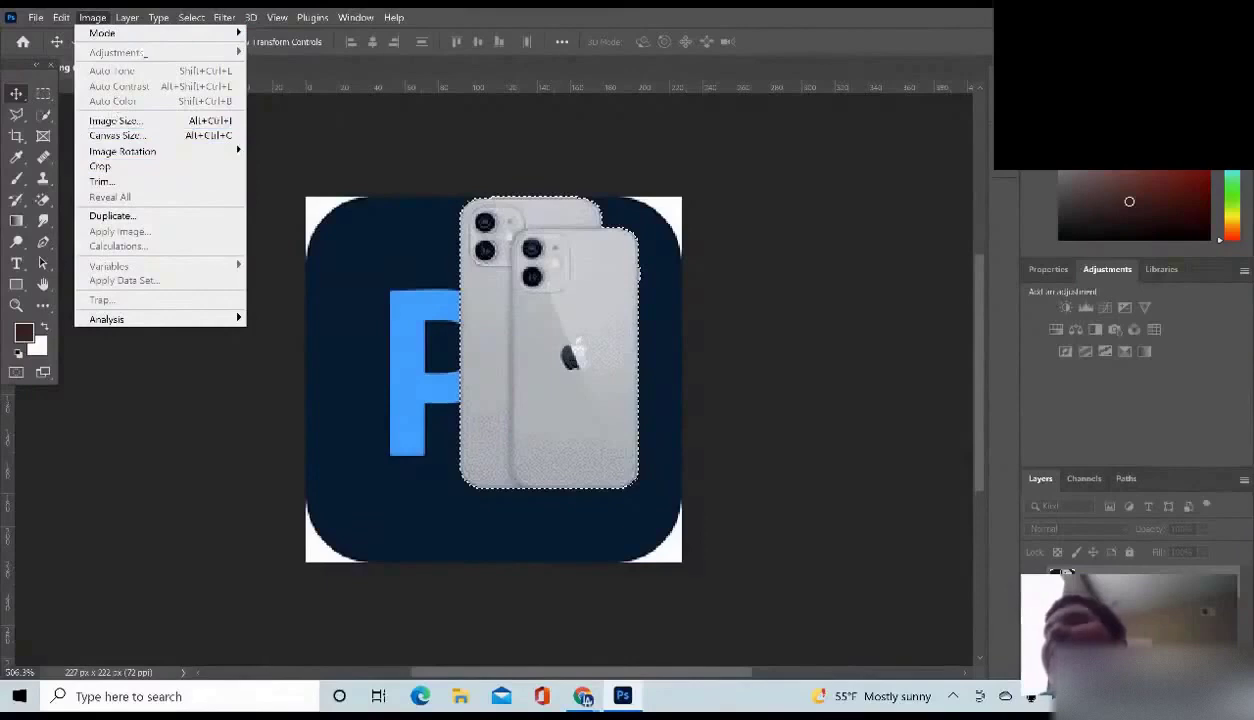
click(43, 118)
click(60, 17)
click(92, 17)
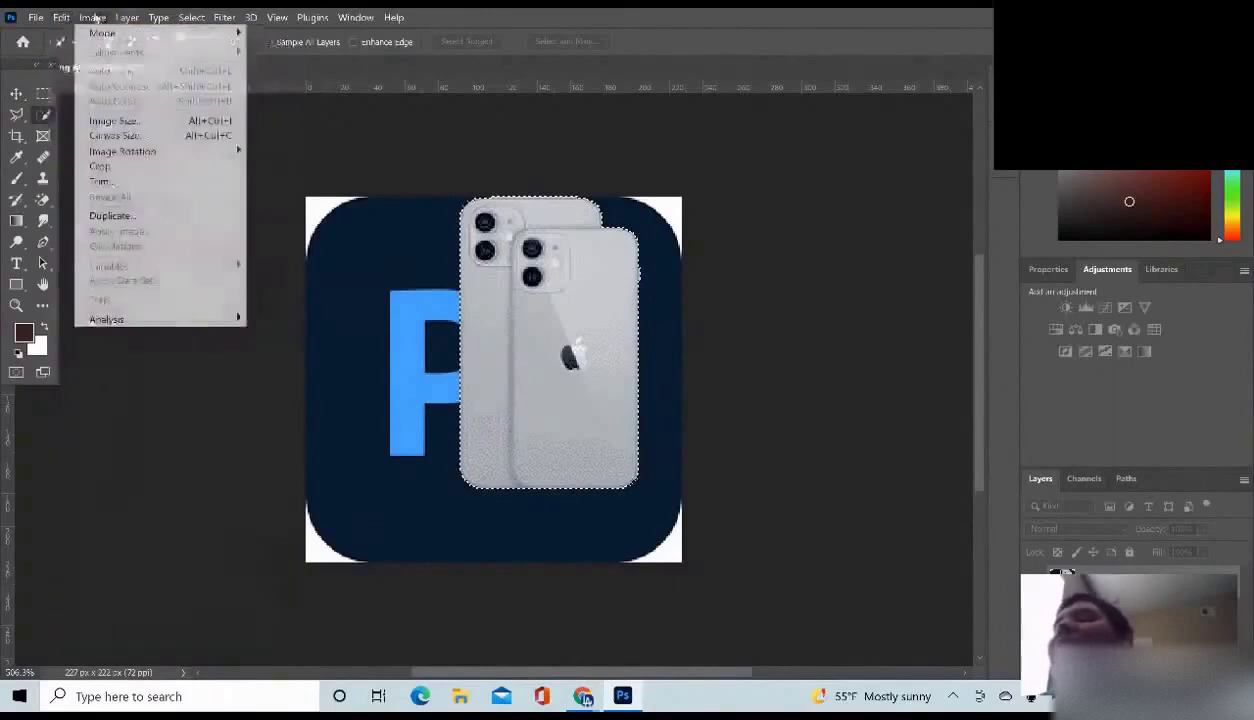
Move the phones about 10 px left and 11 px down over the logo with the Move tool
click(17, 93)
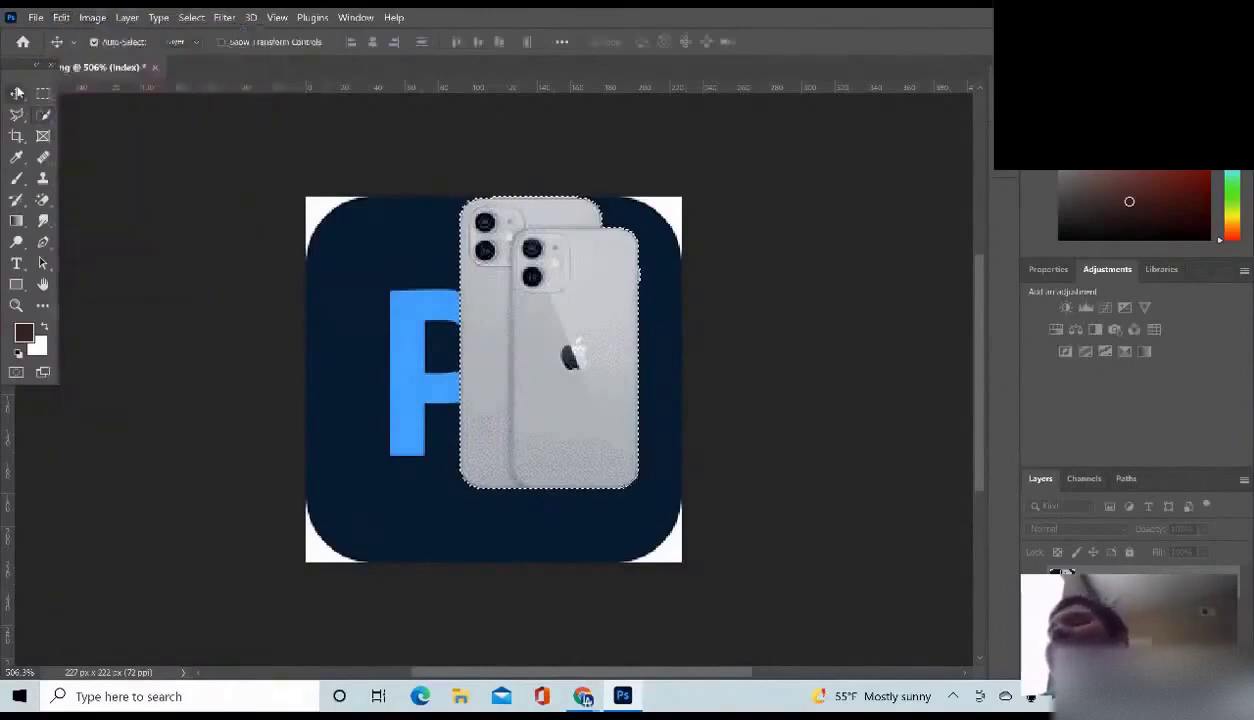
click(127, 17)
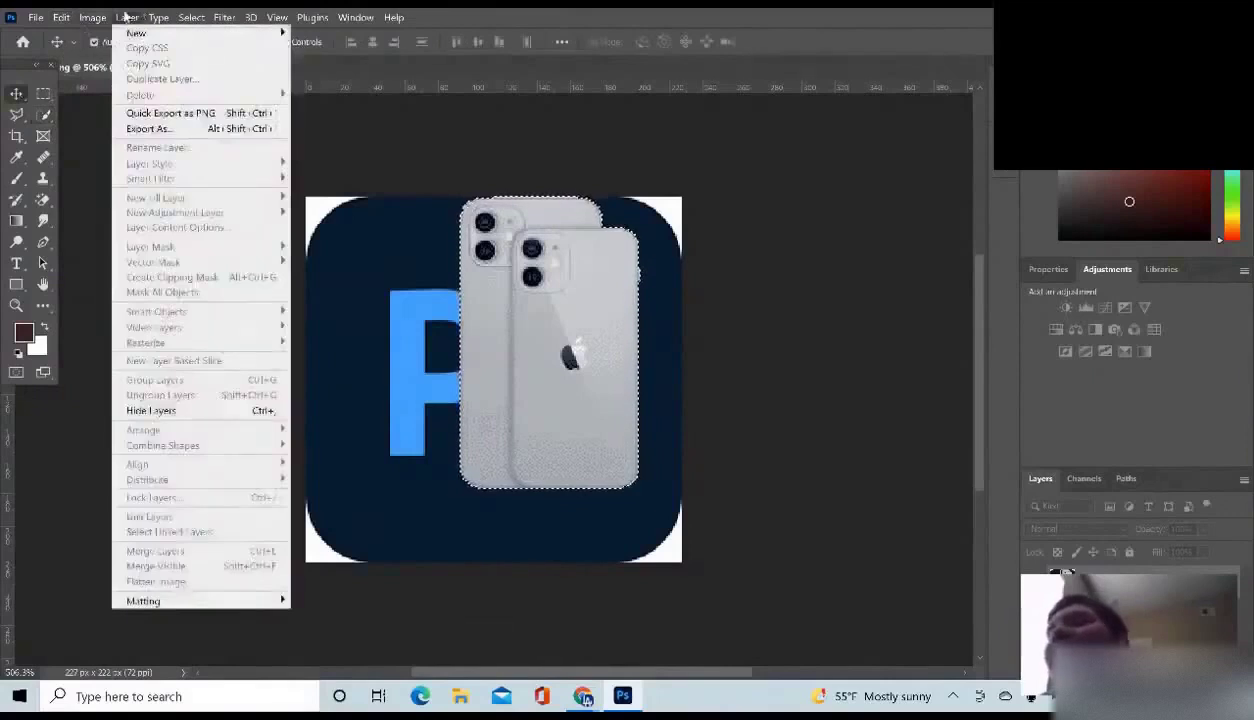
click(533, 255)
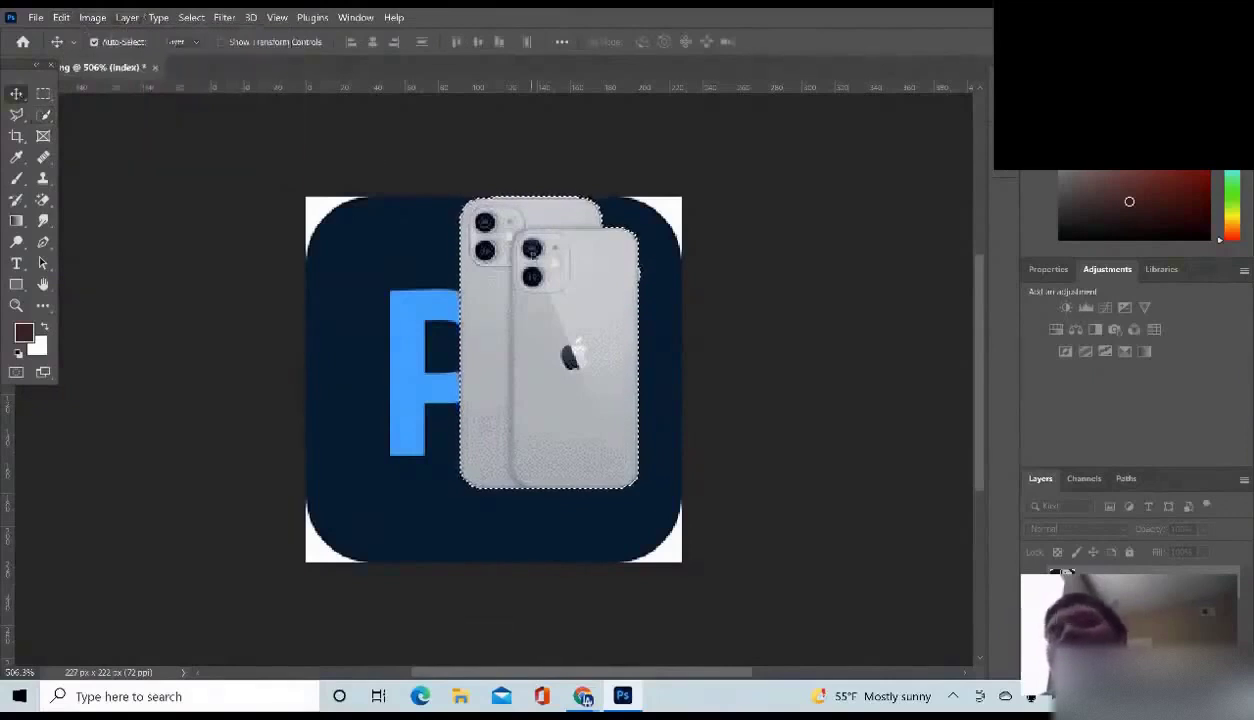
drag(485, 265, 468, 283)
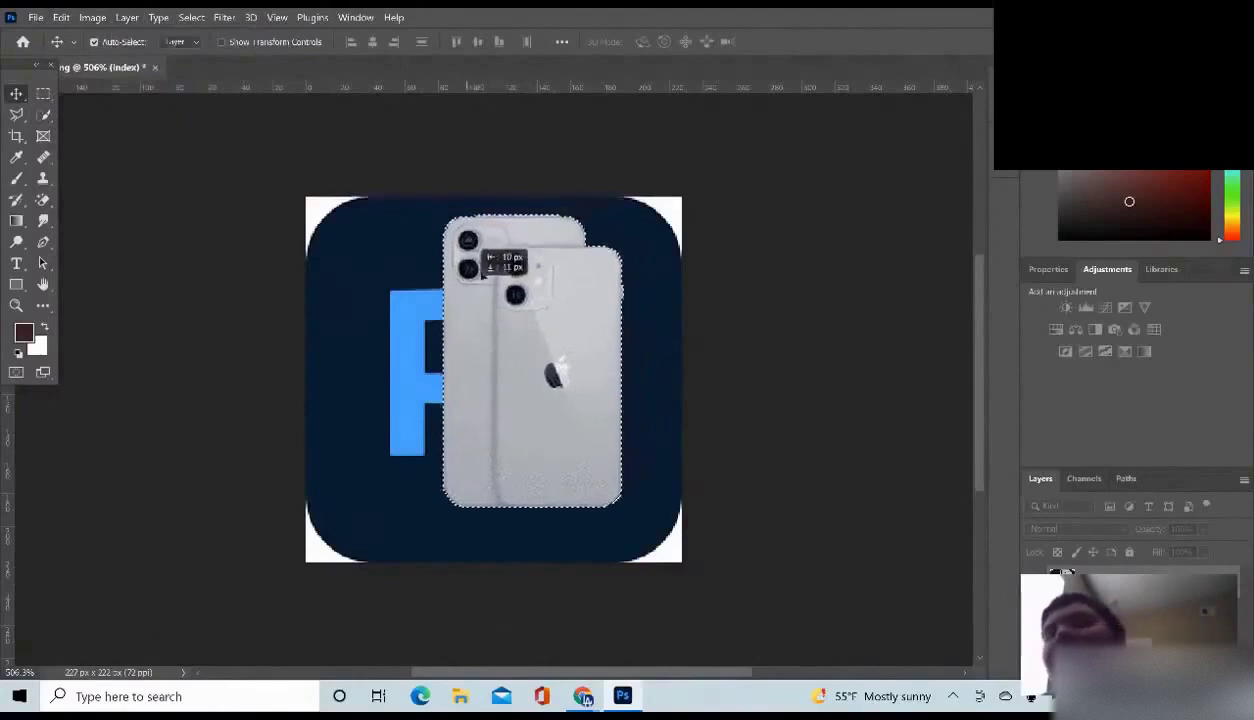
Frame the selected phones over the logo with the Crop tool
right_click(43, 93)
click(110, 93)
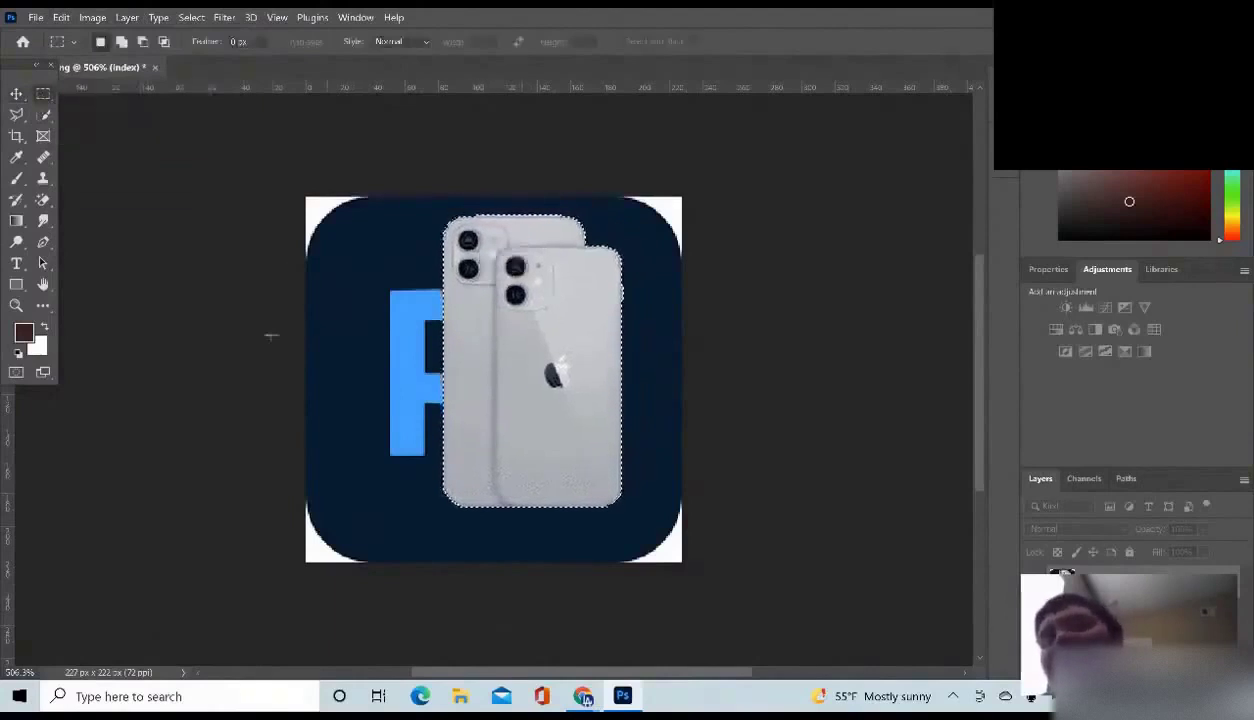
click(20, 140)
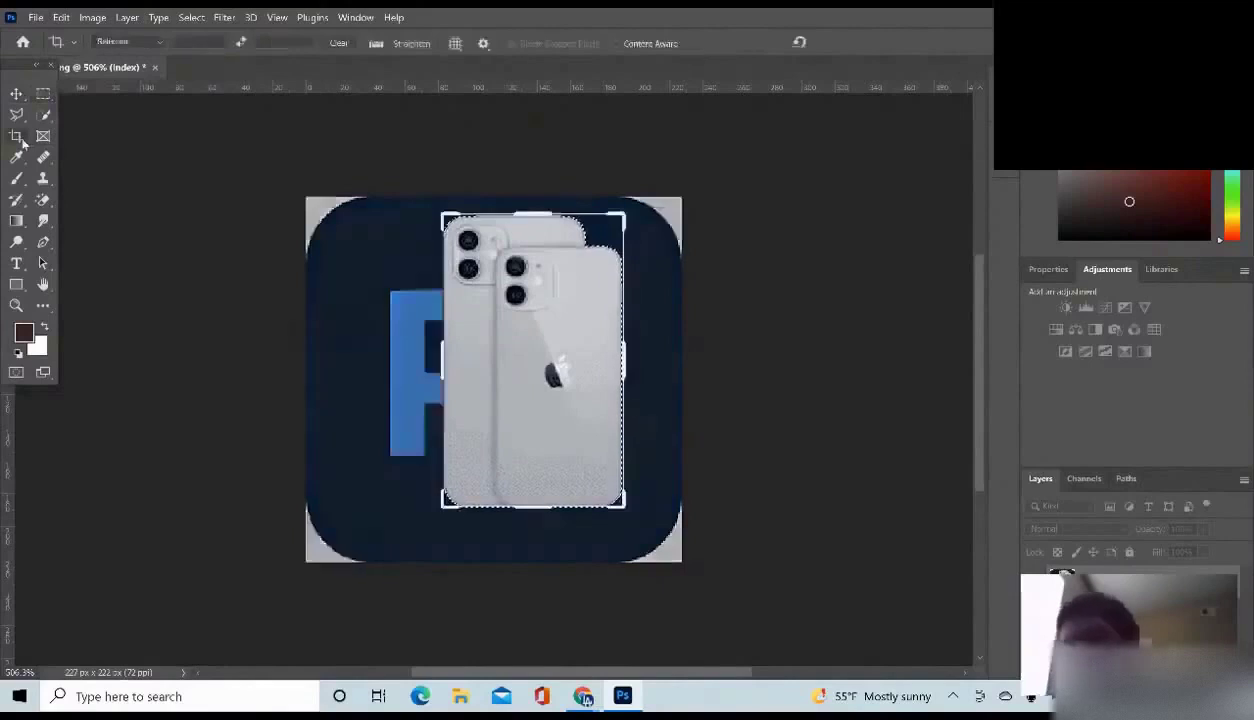
Undo the last move of the phones over the logo and clear their selection
key(ctrl+z)
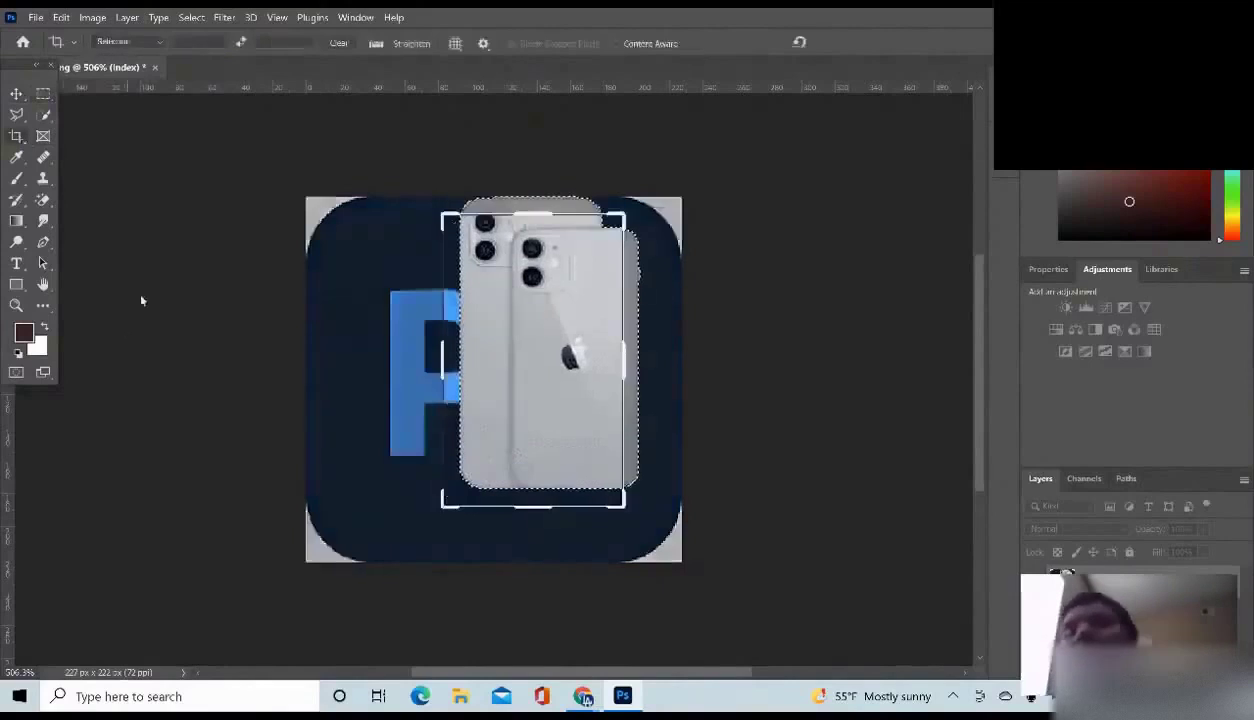
click(16, 93)
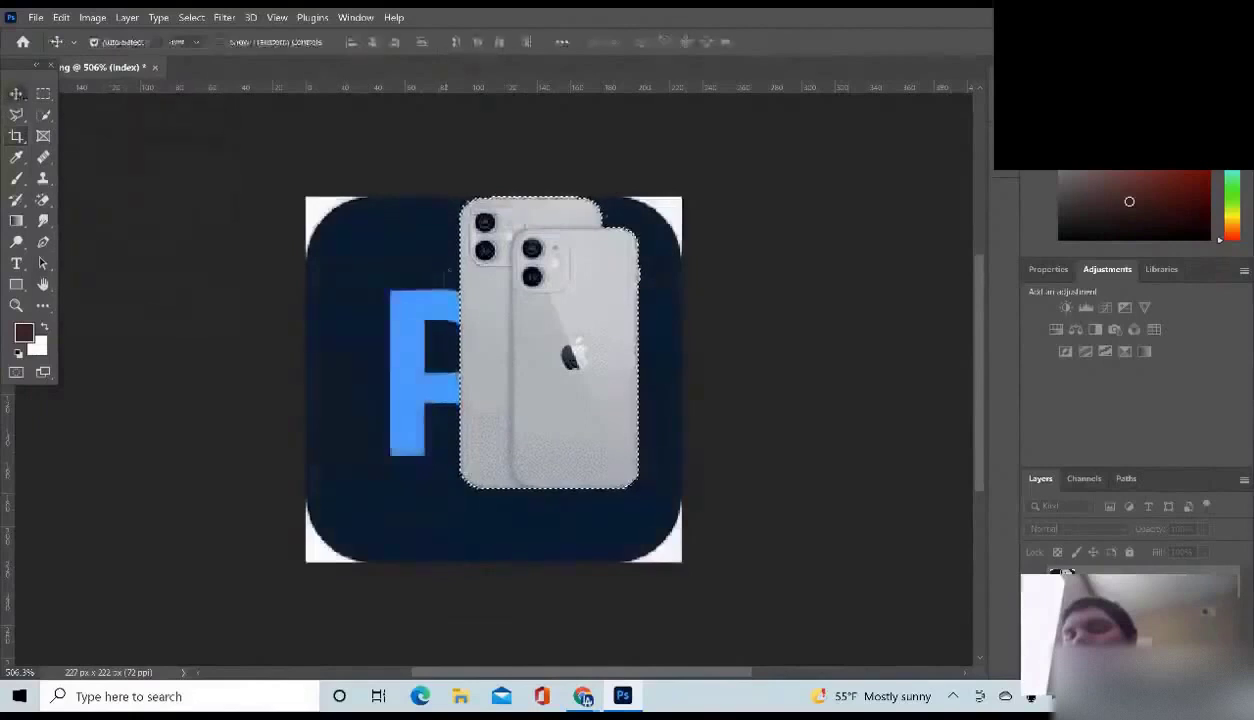
key(ctrl+d)
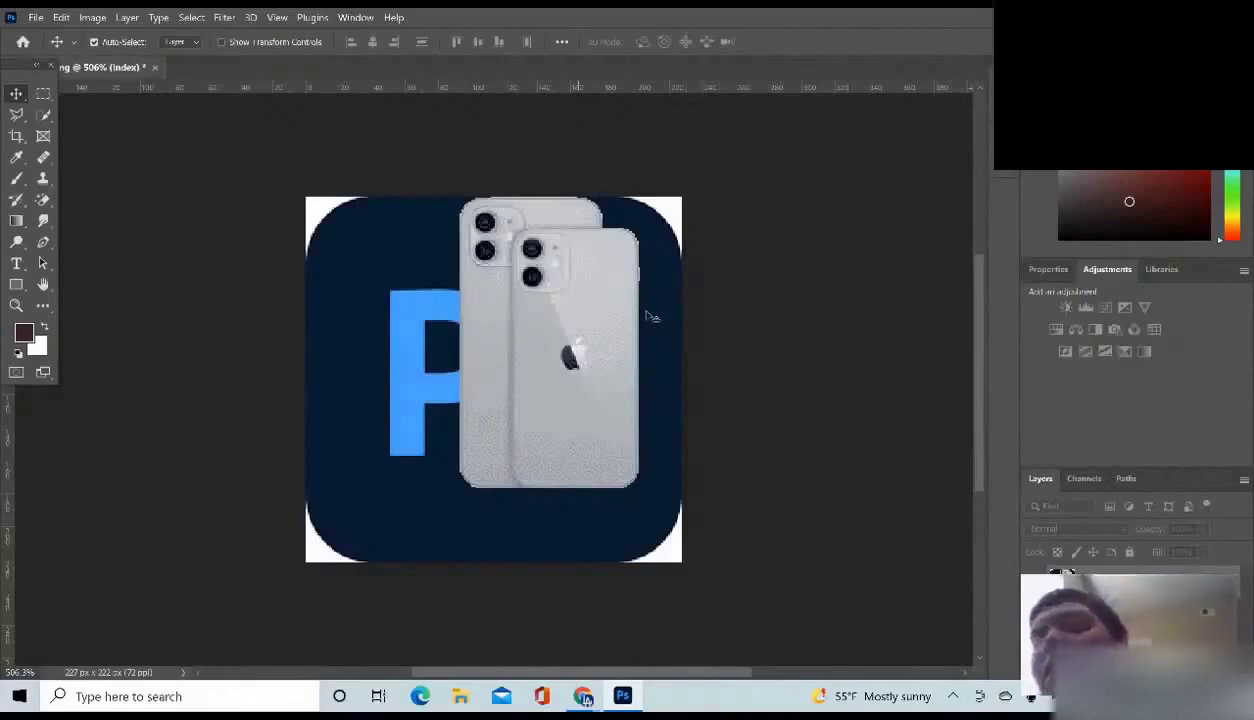
Preview the Cyanotype preset of the Hue/Saturation adjustment on the image and cancel it
click(92, 17)
mouse_move(116, 52)
click(291, 131)
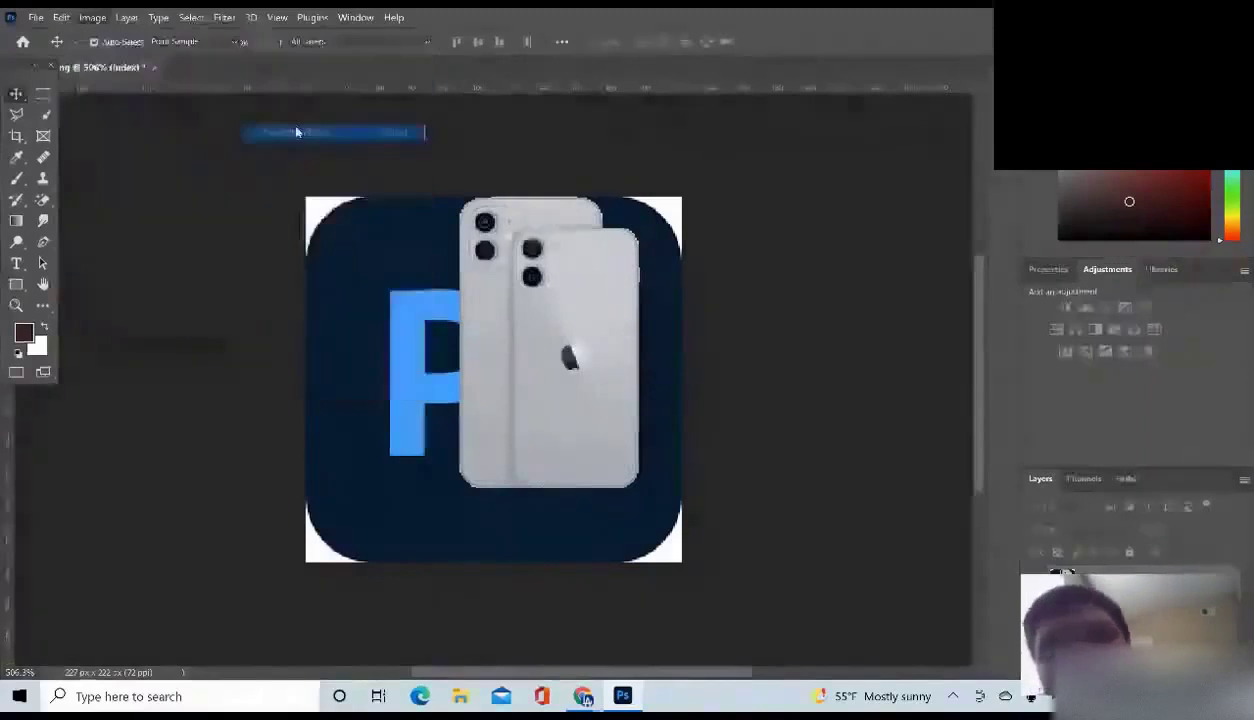
click(620, 398)
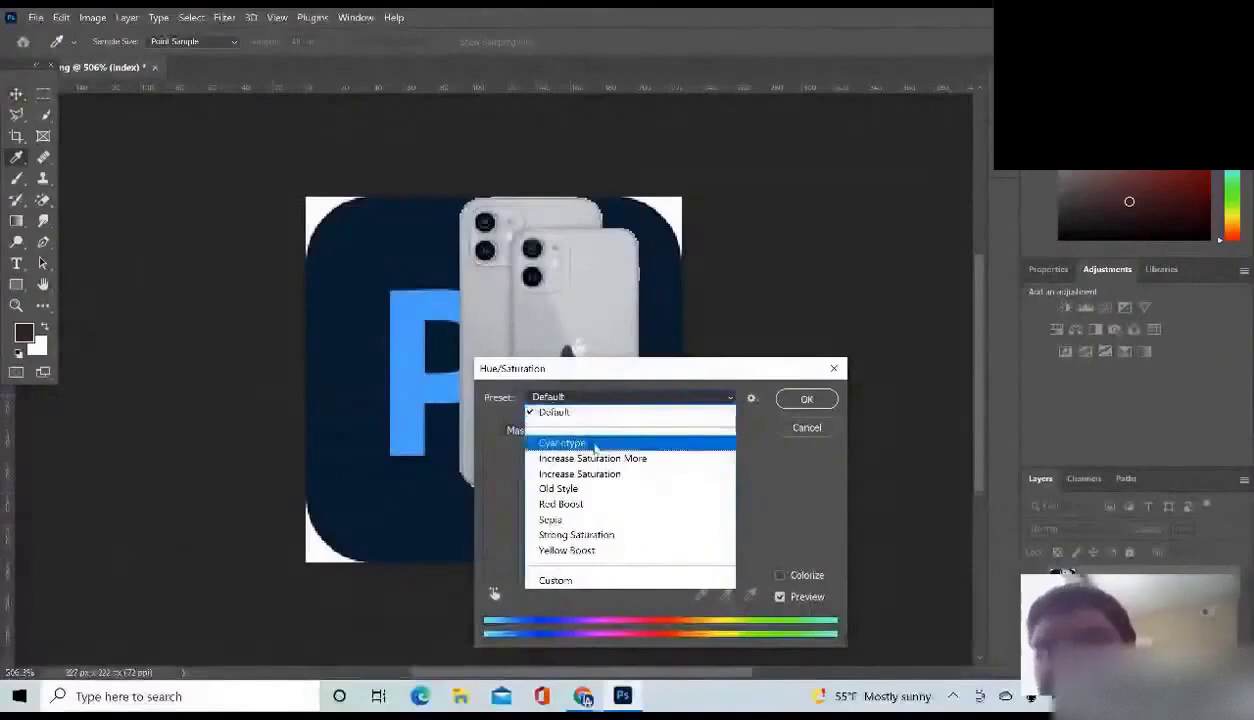
click(595, 444)
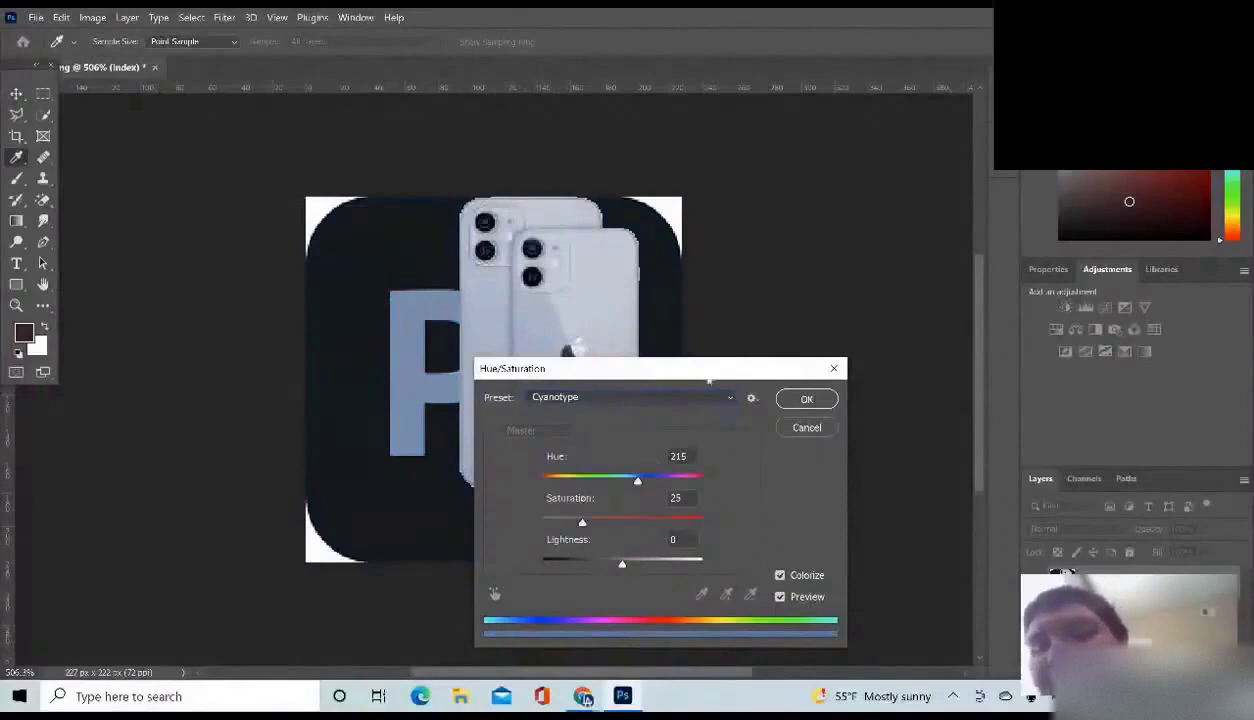
click(806, 427)
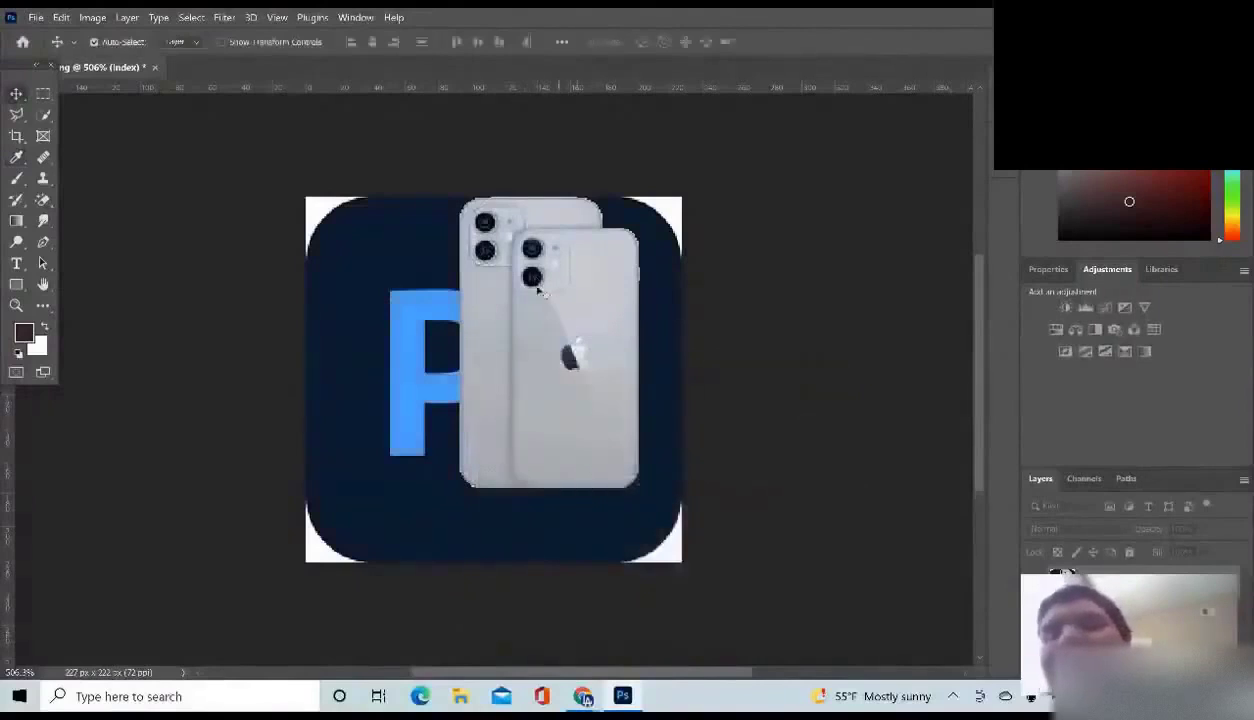
click(92, 17)
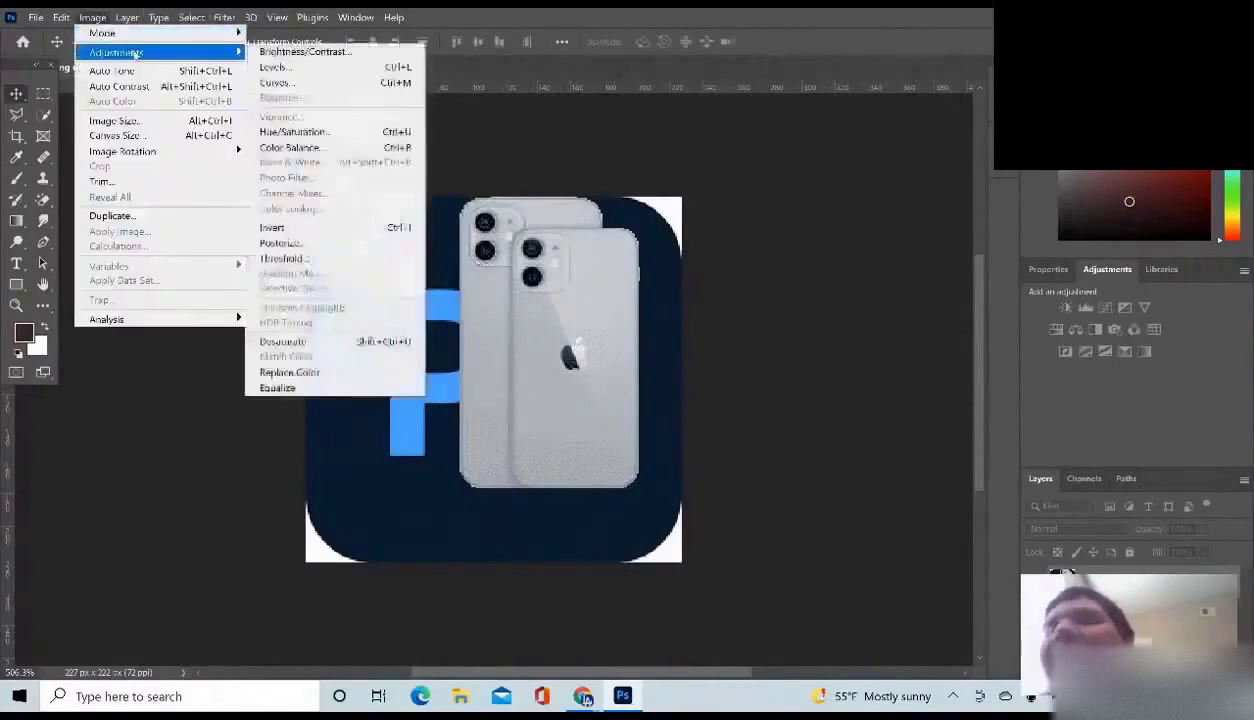
click(336, 147)
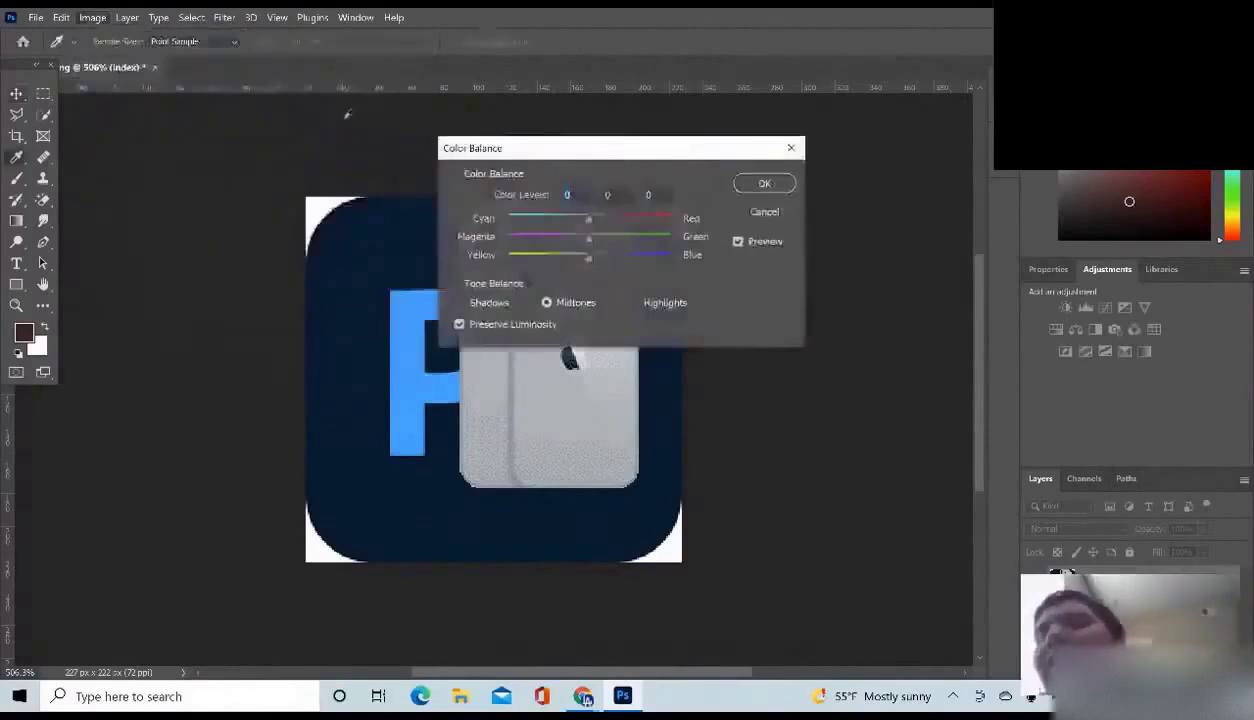
click(96, 15)
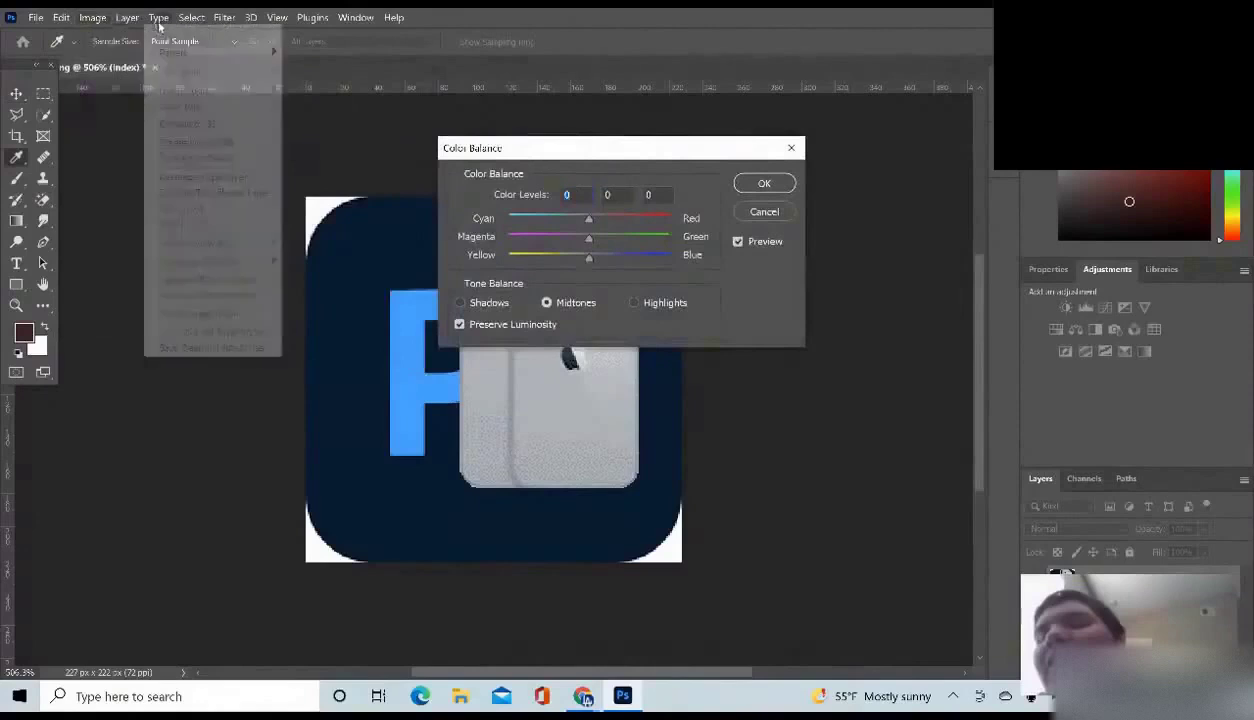
click(127, 17)
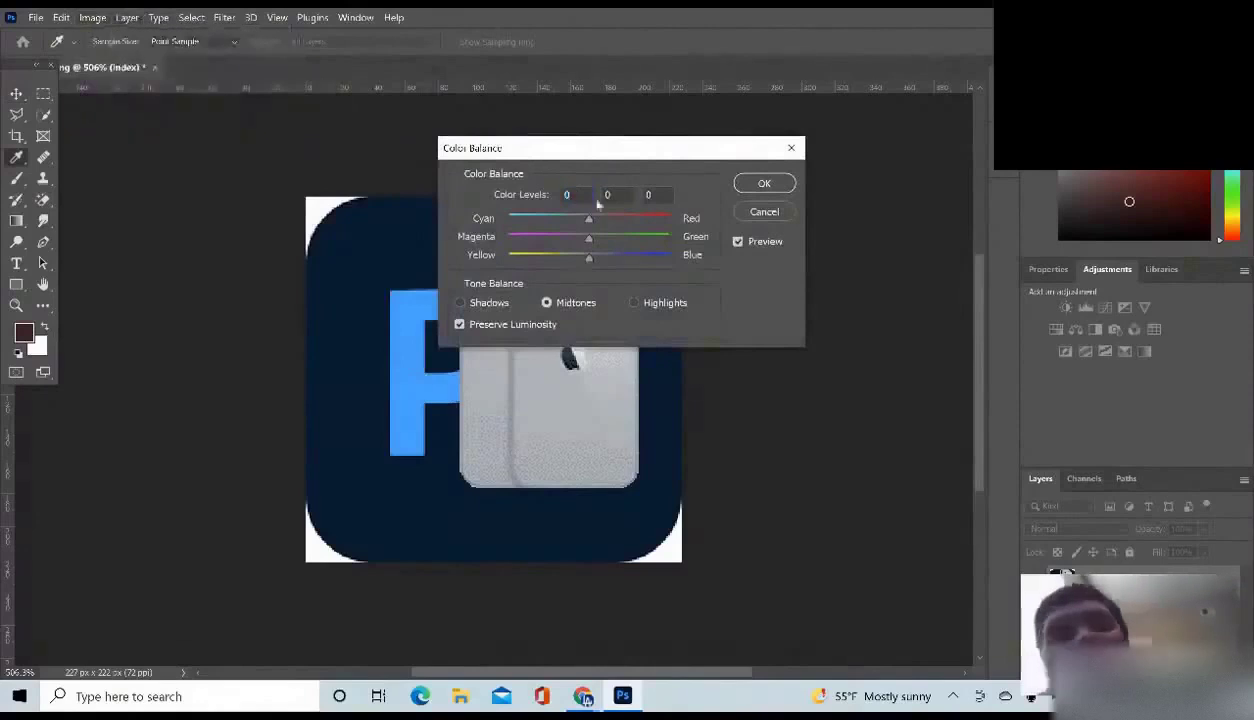
click(757, 210)
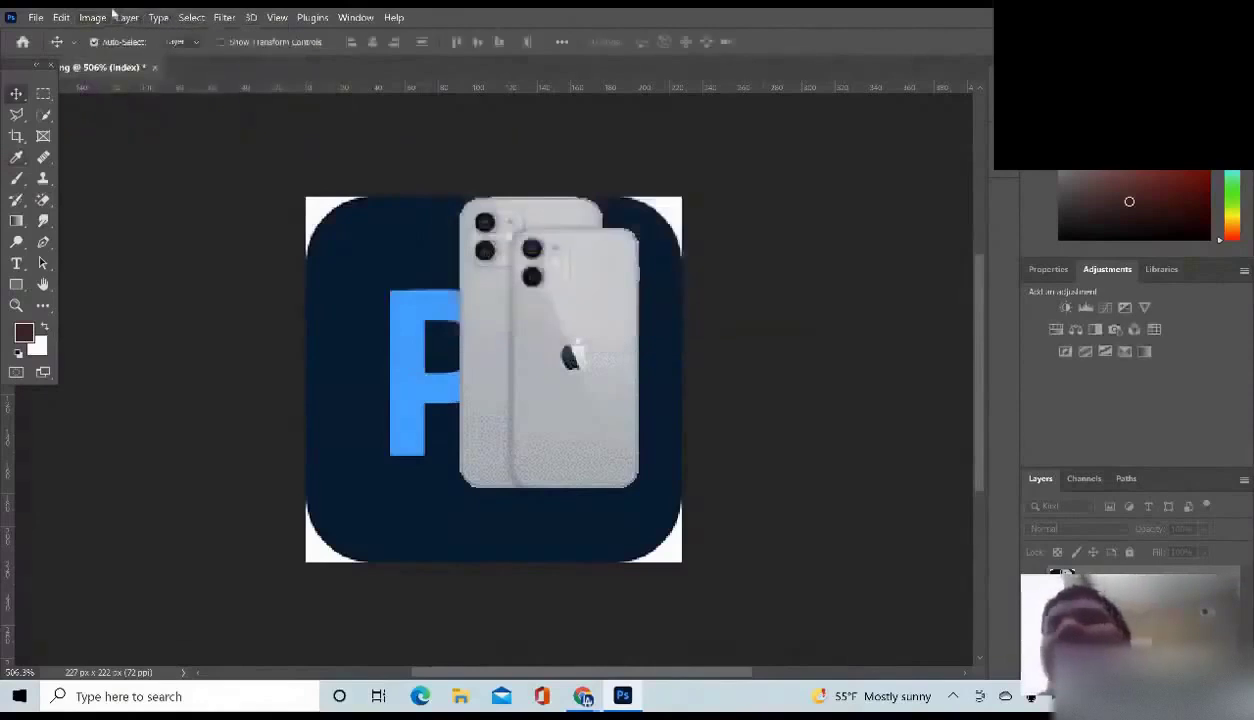
Try recolouring the image pink with a Hue/Saturation adjustment, using saturation +37 and lightness +9, and cancel it
click(109, 14)
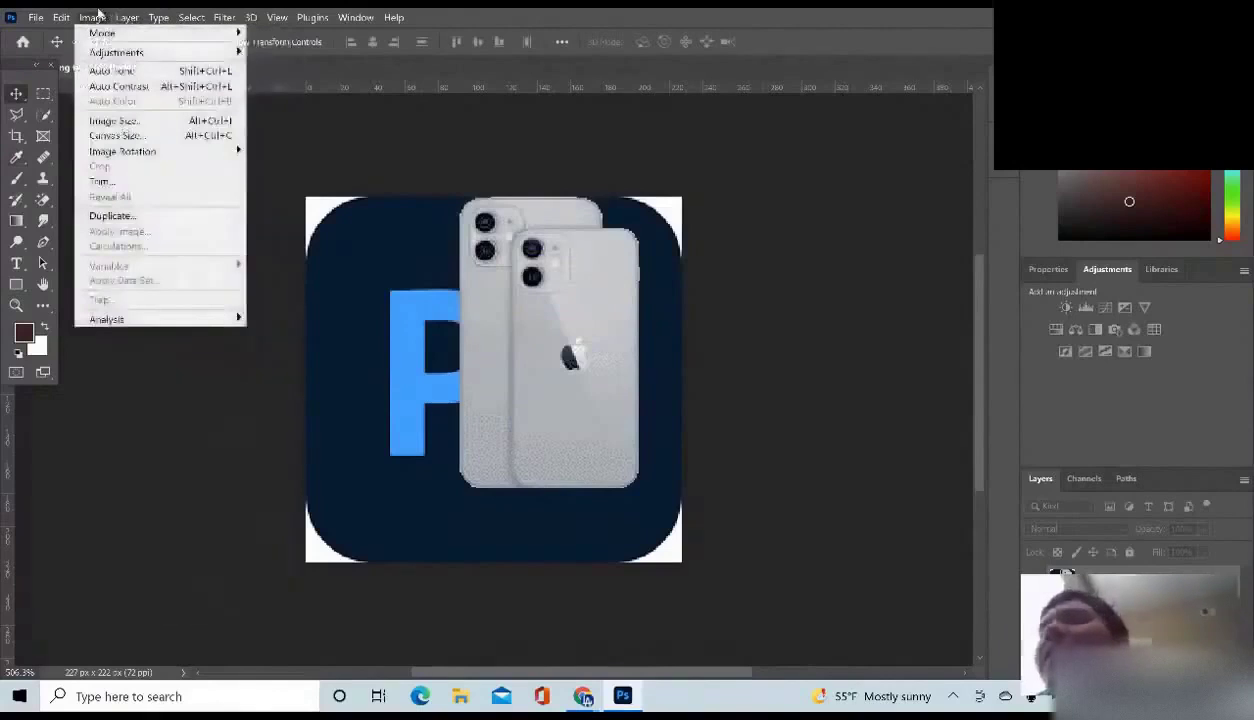
mouse_move(108, 52)
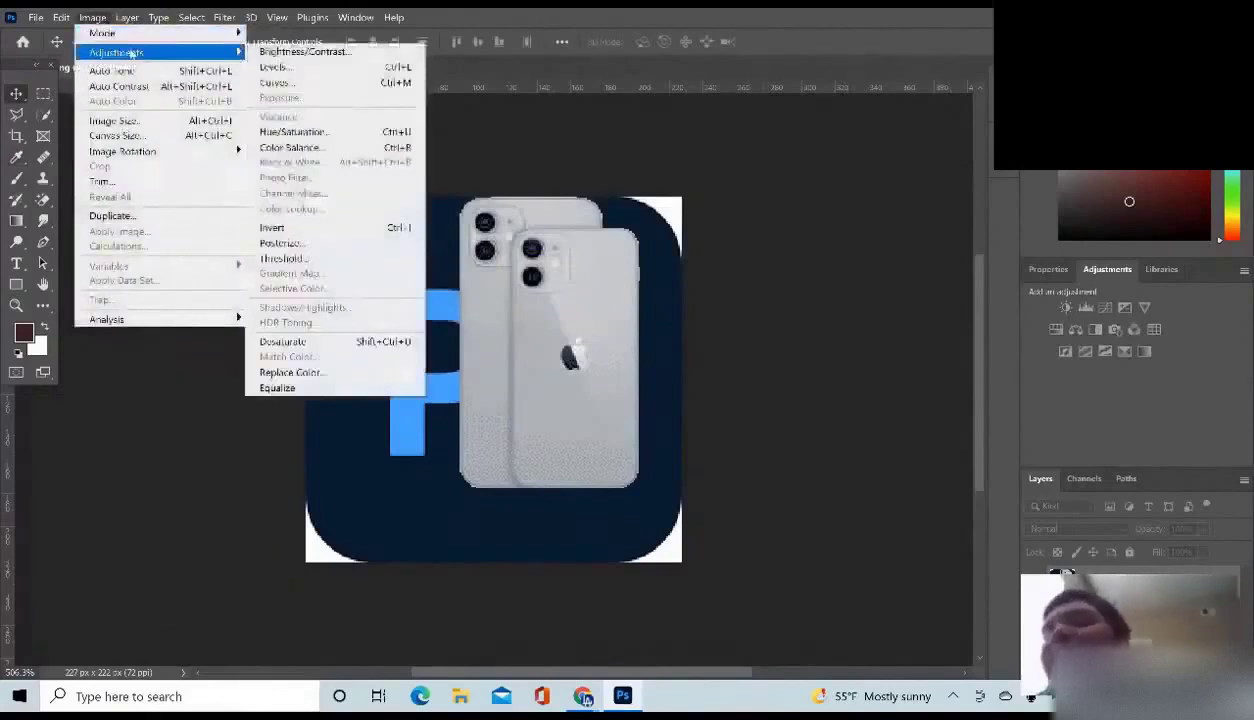
click(292, 132)
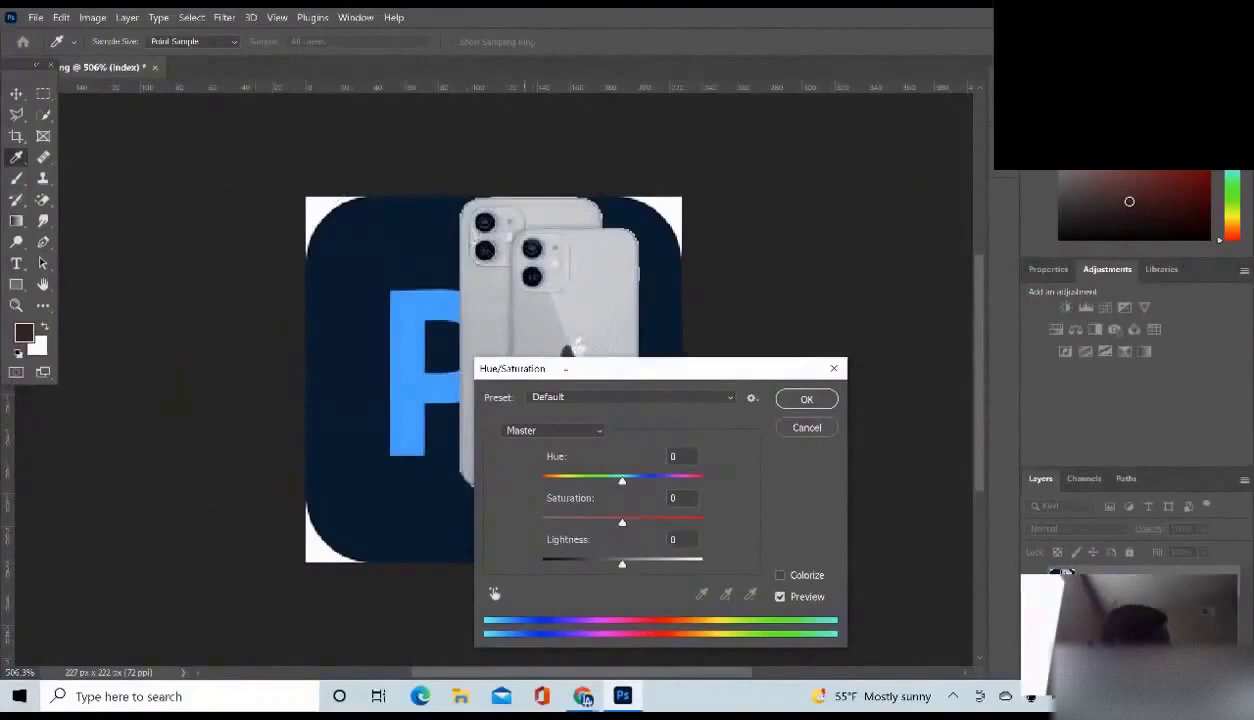
drag(622, 480, 649, 477)
drag(626, 521, 655, 483)
mouse_move(633, 564)
mouse_down()
mouse_move(594, 568)
mouse_move(631, 569)
mouse_move(638, 556)
mouse_up()
drag(651, 484, 685, 484)
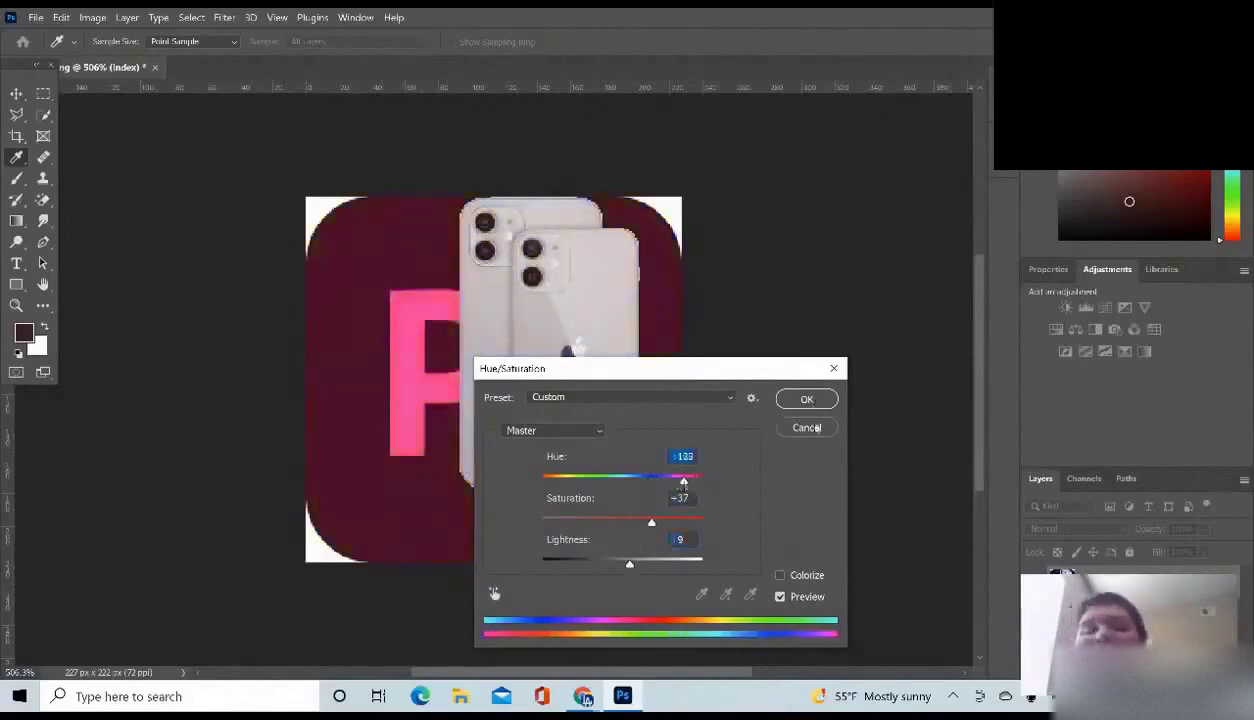
click(806, 427)
Nudge the combined logo and phones slightly right with the Move tool and try to select the phones with Quick Selection
key(v)
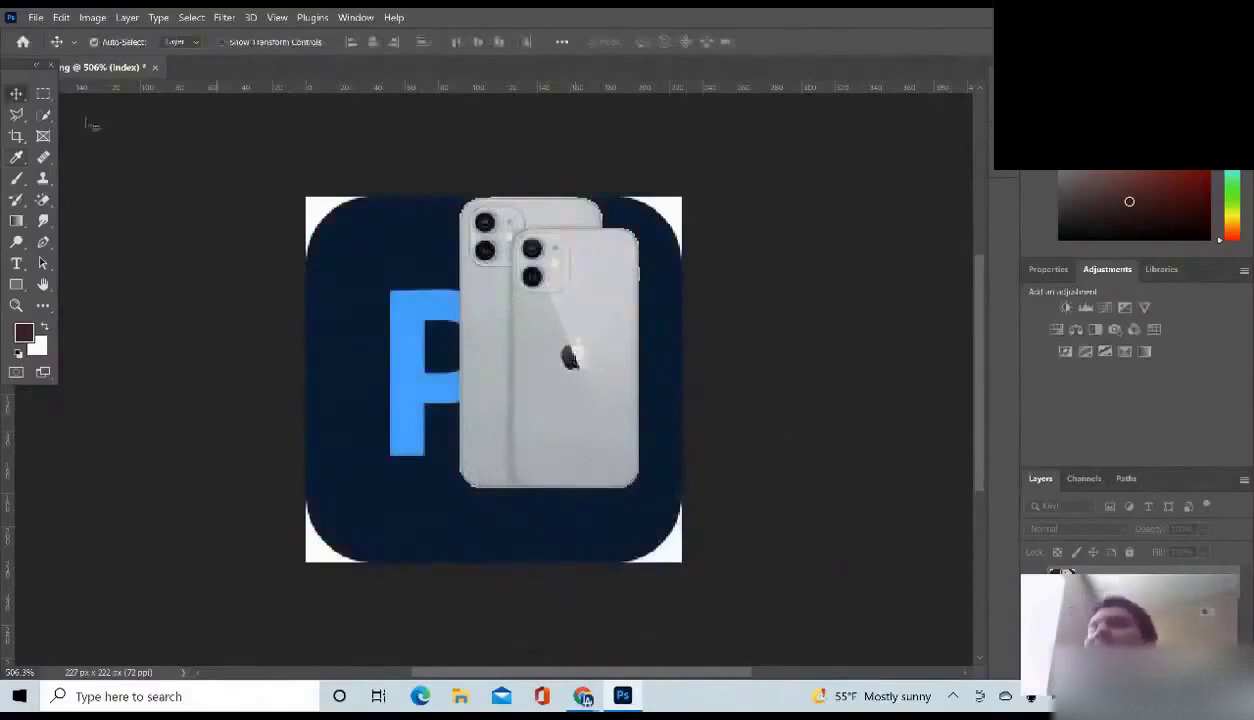
mouse_move(559, 295)
mouse_down()
mouse_move(575, 300)
mouse_move(560, 295)
mouse_move(575, 318)
mouse_move(562, 370)
mouse_move(545, 292)
mouse_move(556, 291)
mouse_up()
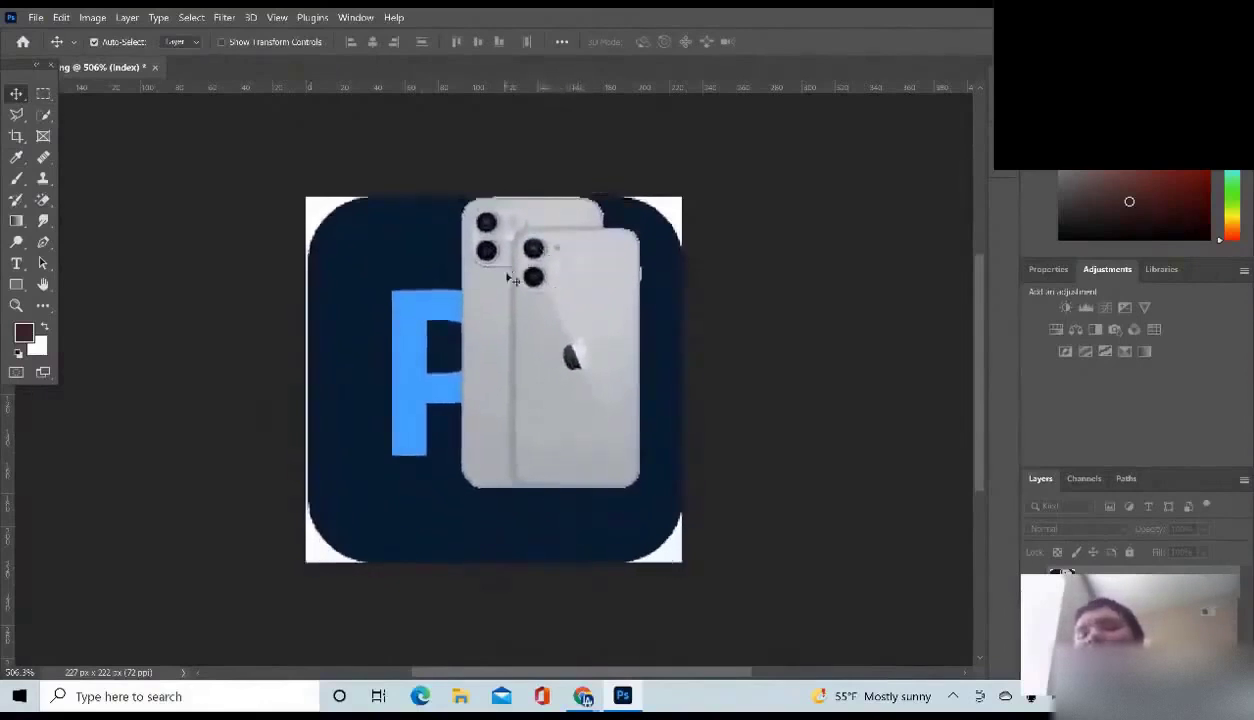
click(45, 114)
click(568, 340)
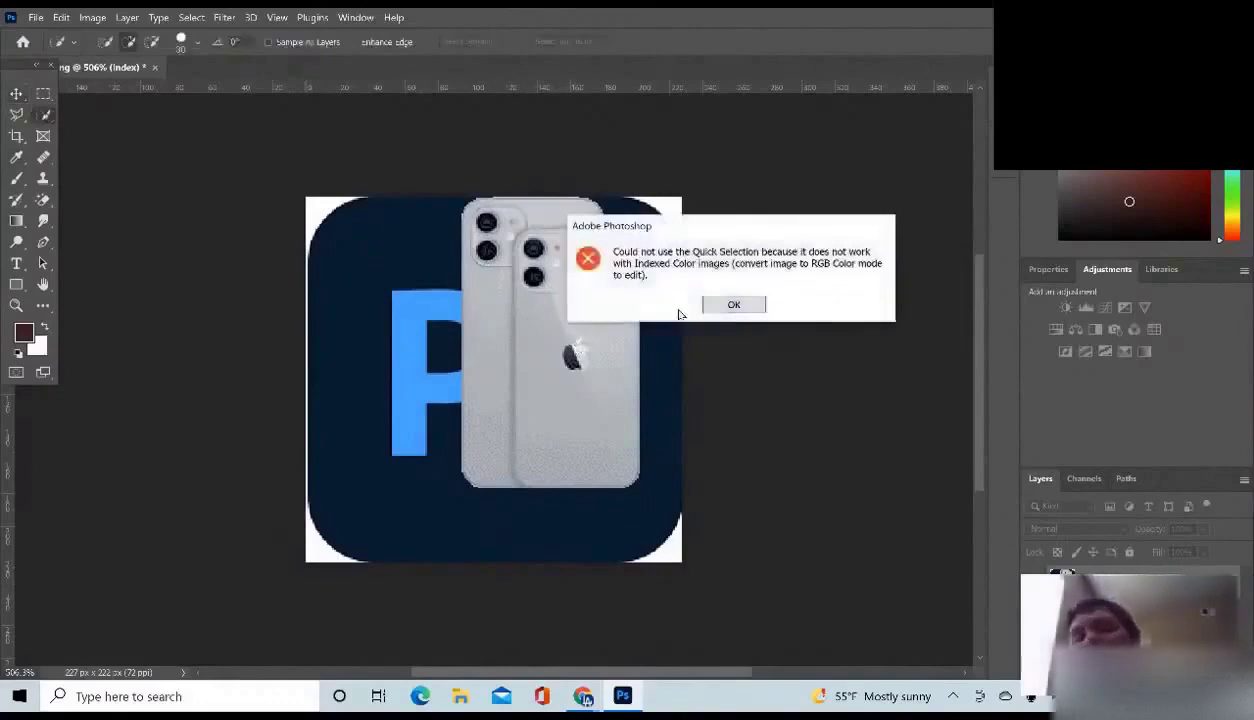
click(725, 302)
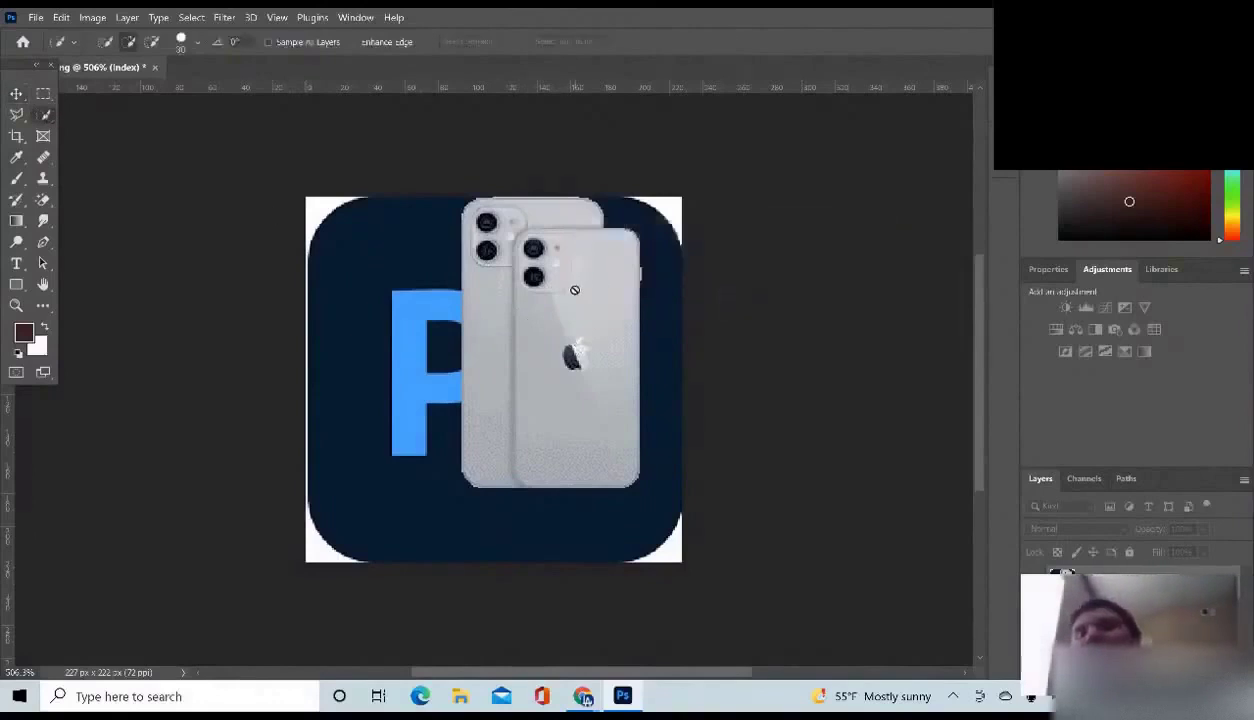
click(578, 299)
click(712, 304)
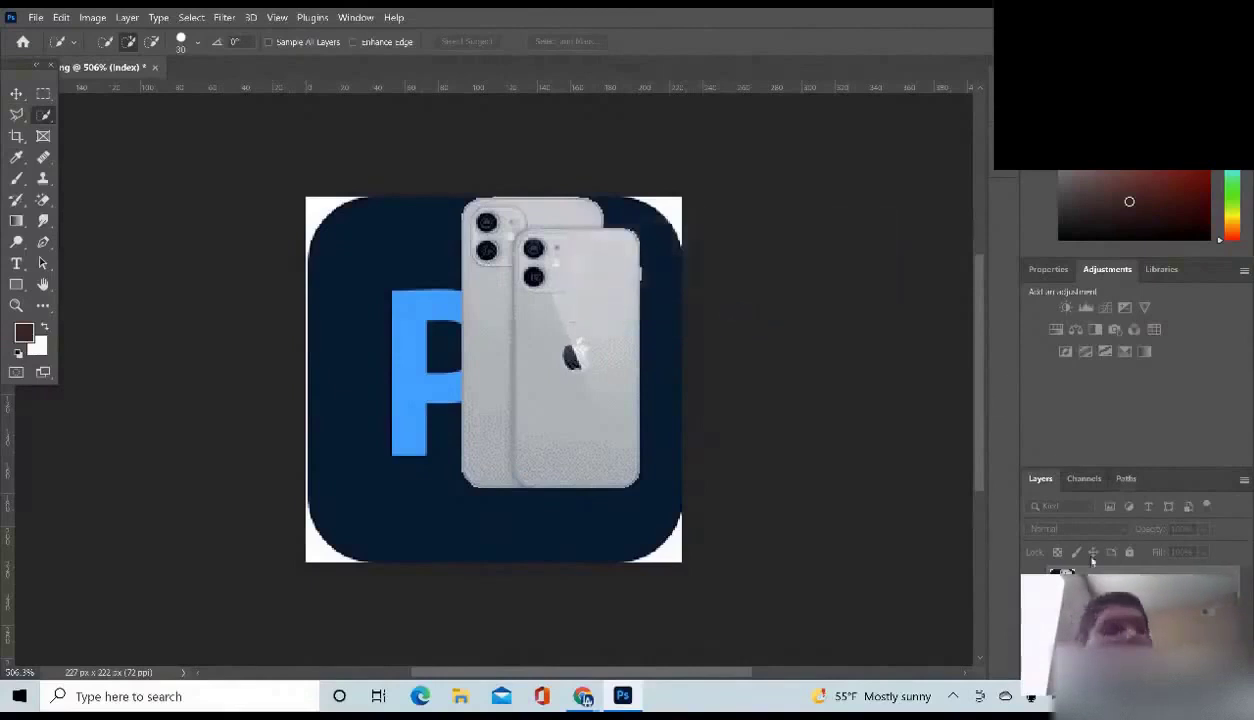
Look at the image's channels and paths and return to its layers
click(1085, 480)
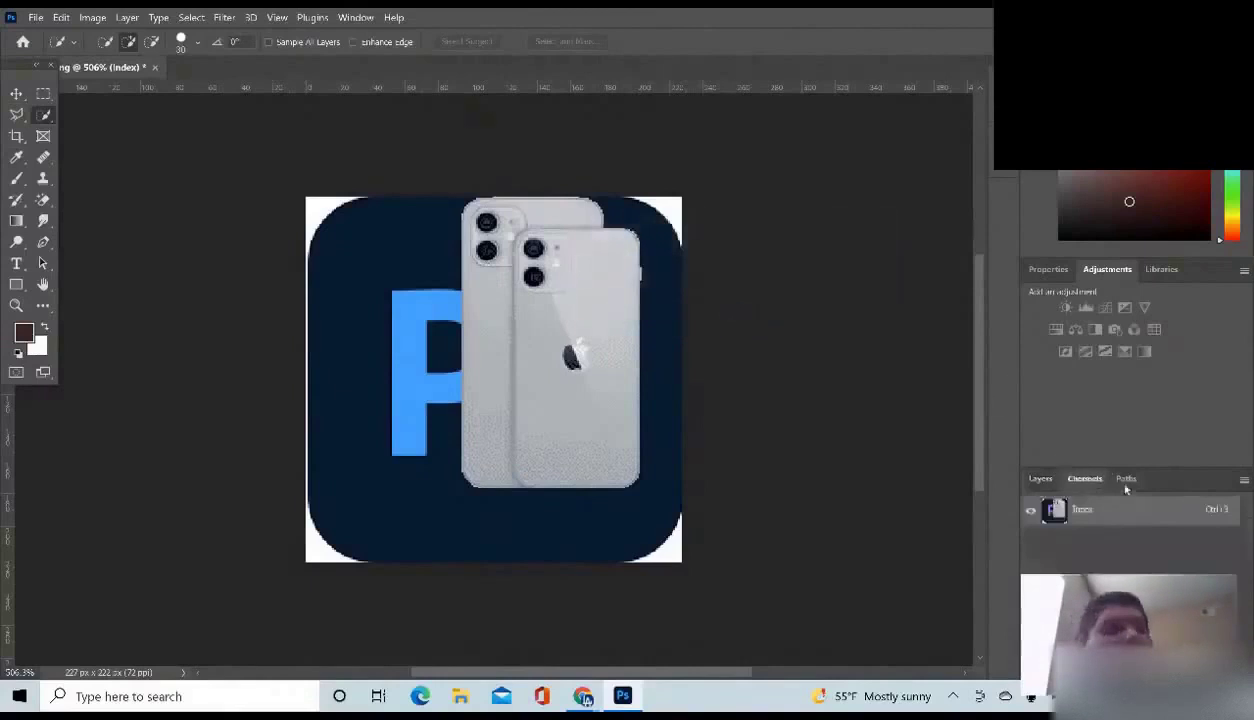
click(1125, 480)
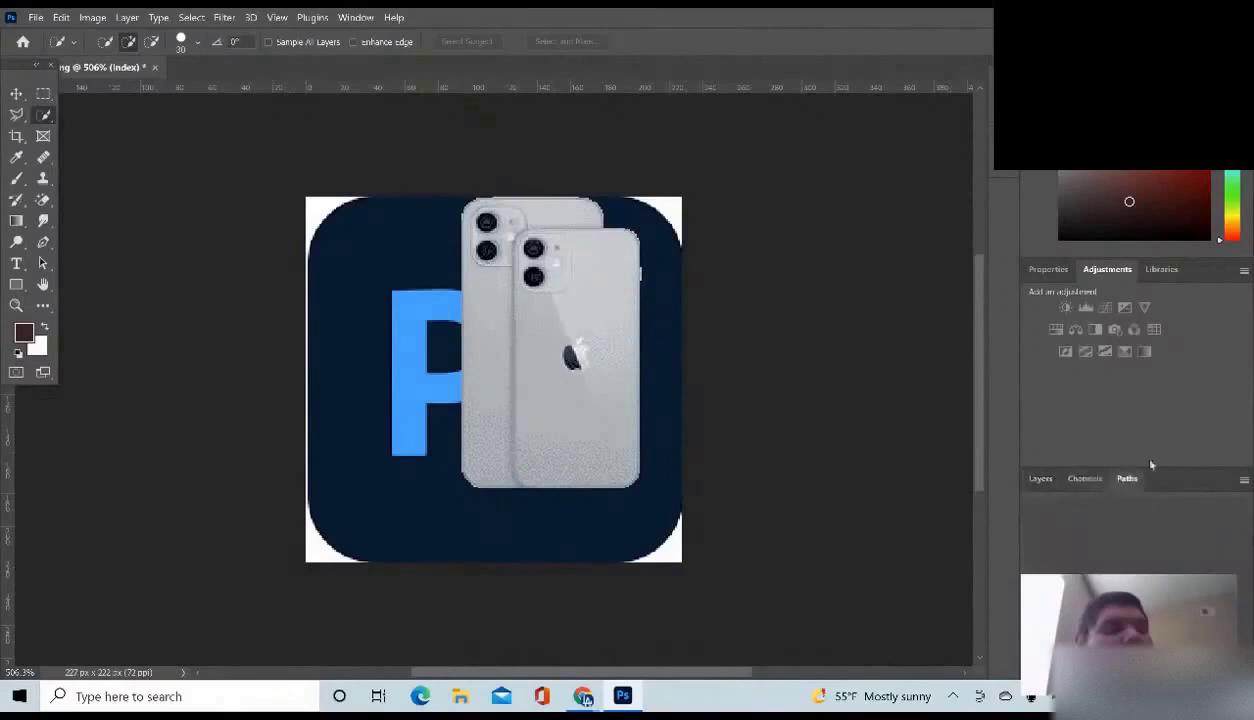
click(1035, 480)
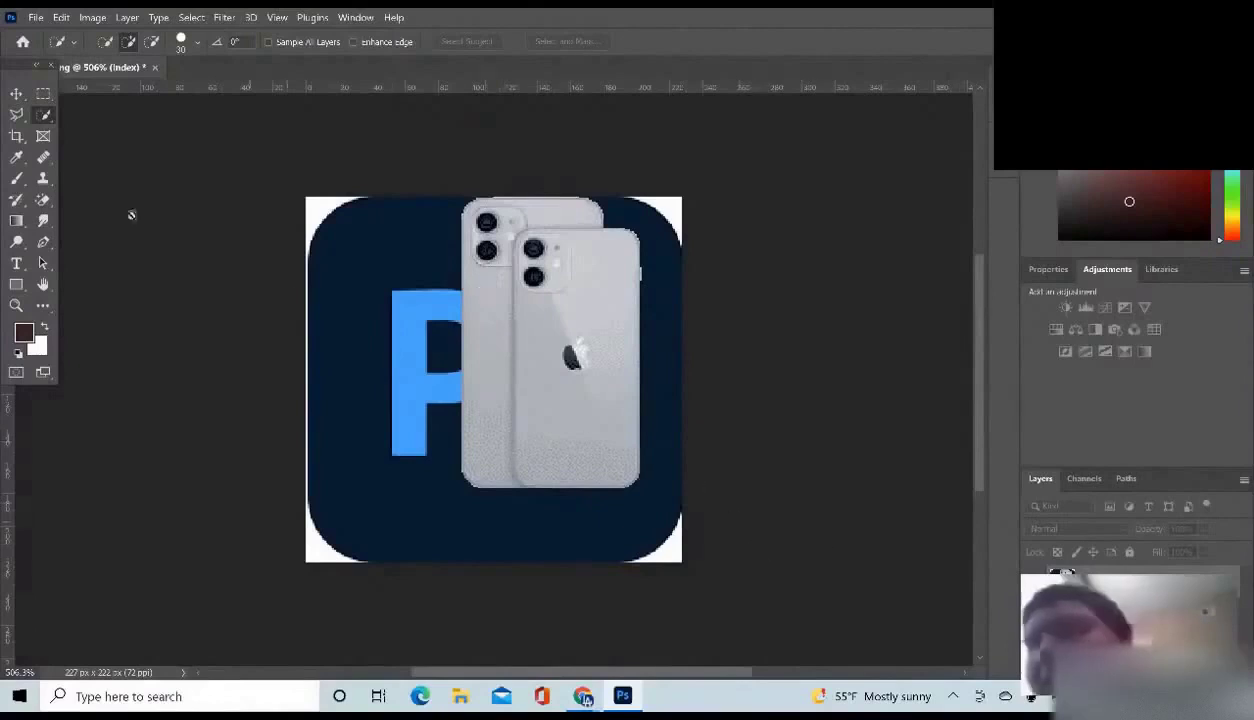
Shift the combined logo and phones a little further right on the canvas with the Move tool
click(12, 92)
mouse_move(500, 252)
mouse_down()
mouse_move(520, 262)
mouse_move(510, 252)
mouse_up()
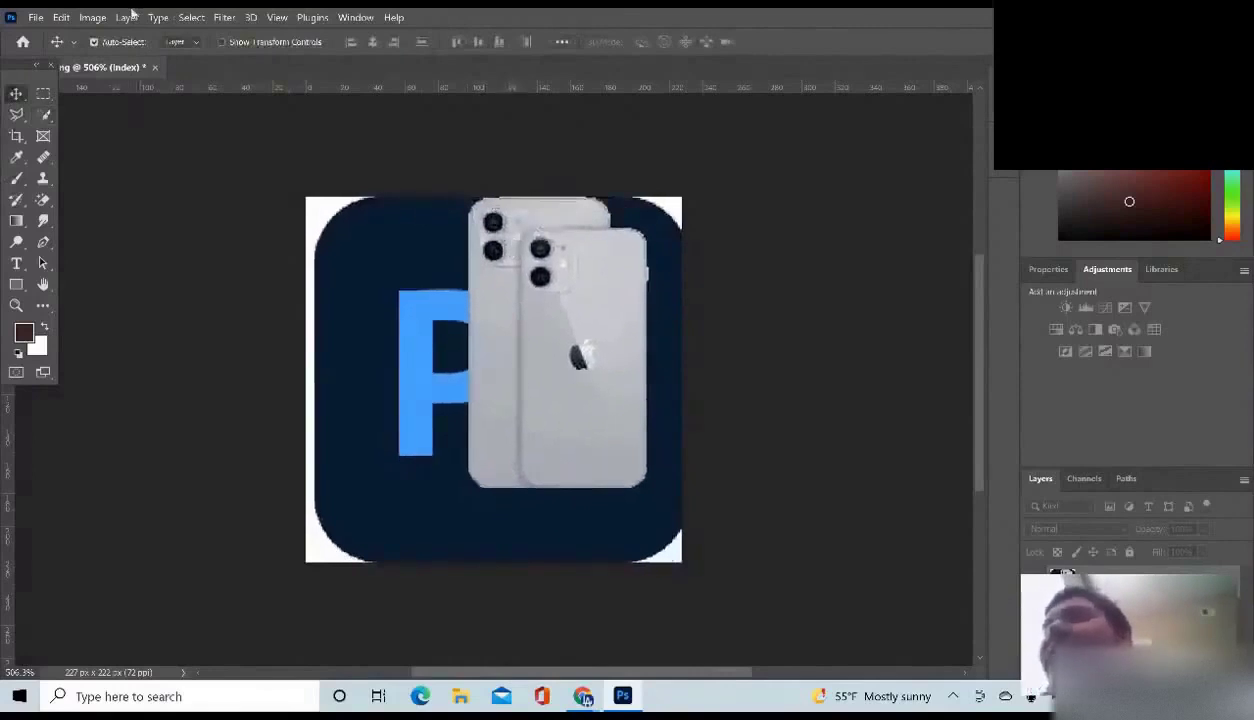
click(70, 14)
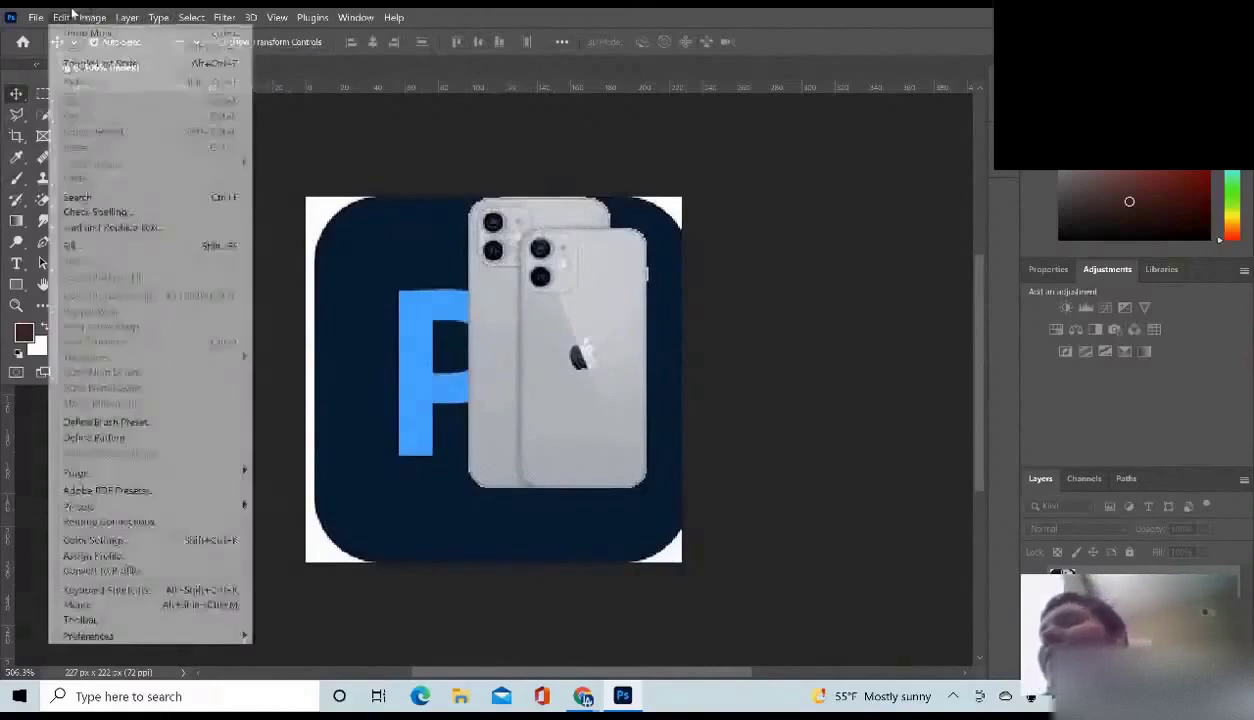
click(16, 114)
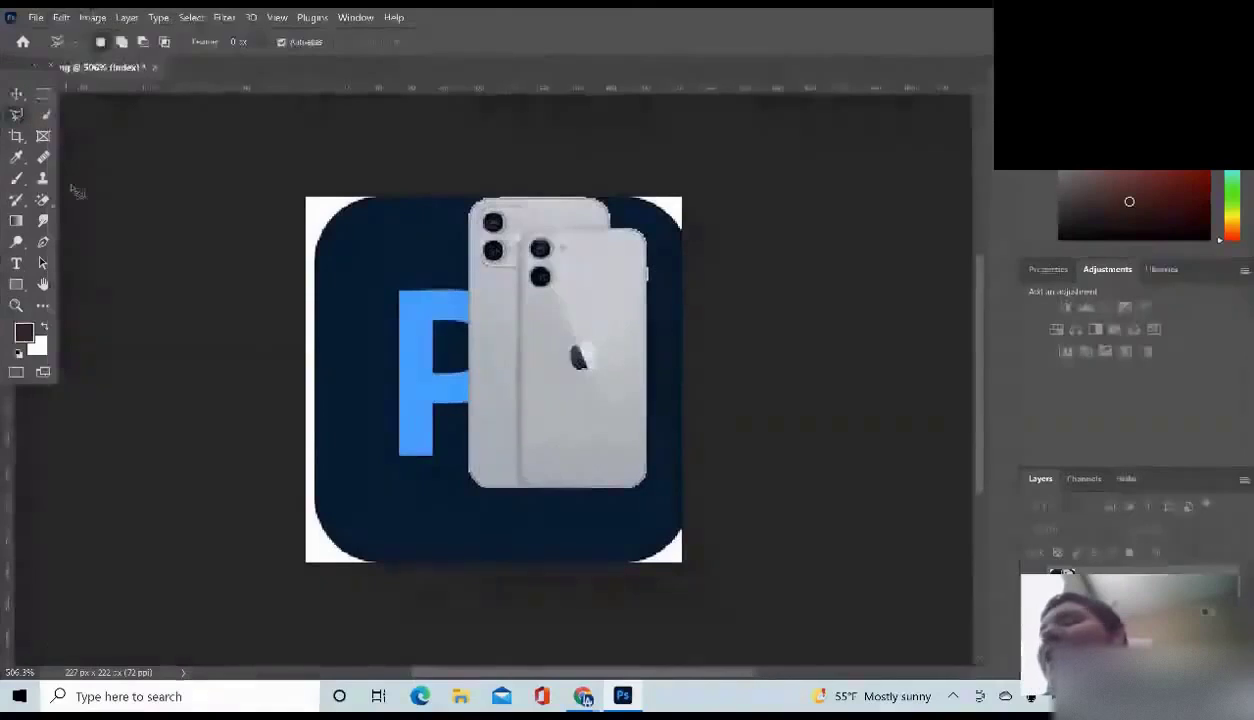
click(16, 93)
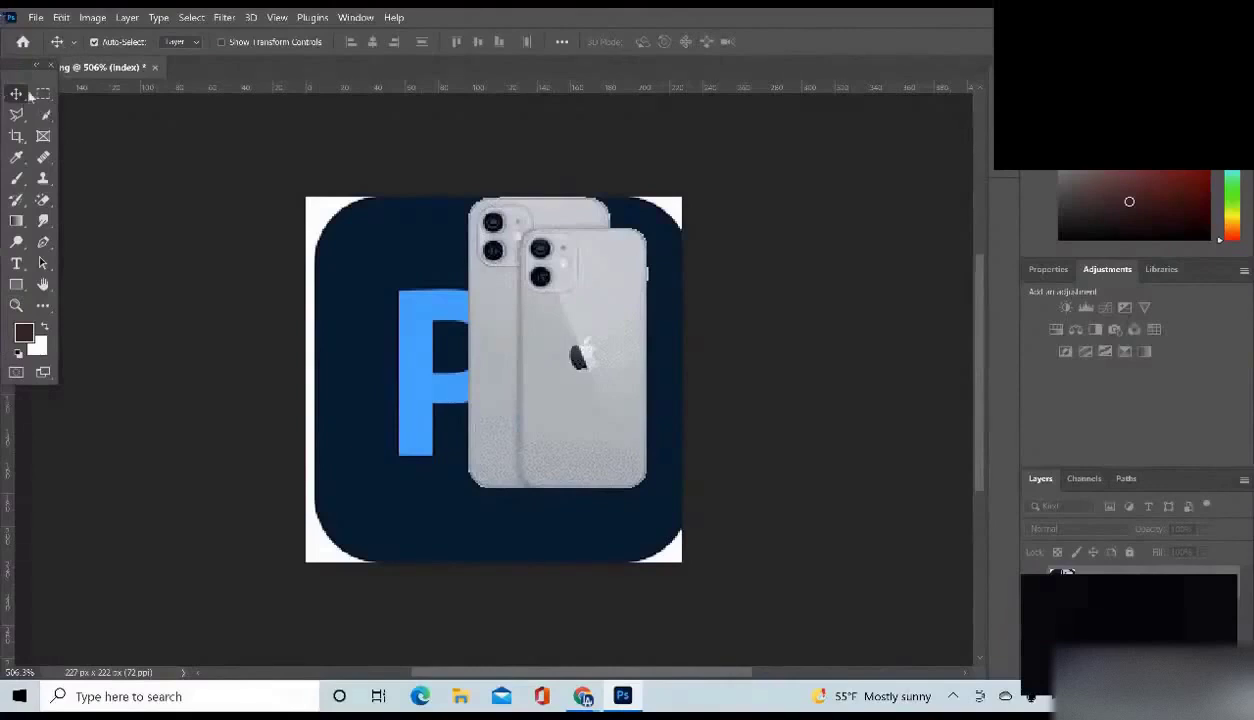
Sample the light grey of the phones as the foreground colour with the Eyedropper tool
click(17, 158)
click(392, 302)
drag(460, 337, 532, 311)
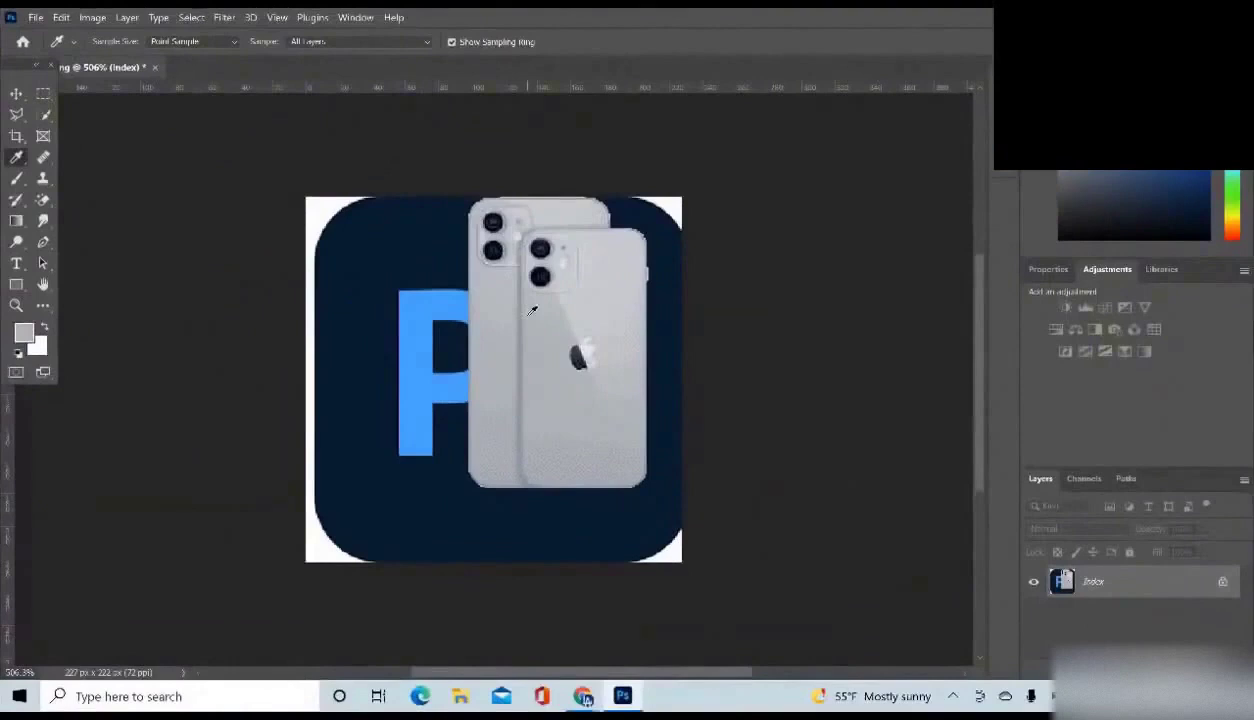
drag(537, 296, 530, 323)
click(16, 93)
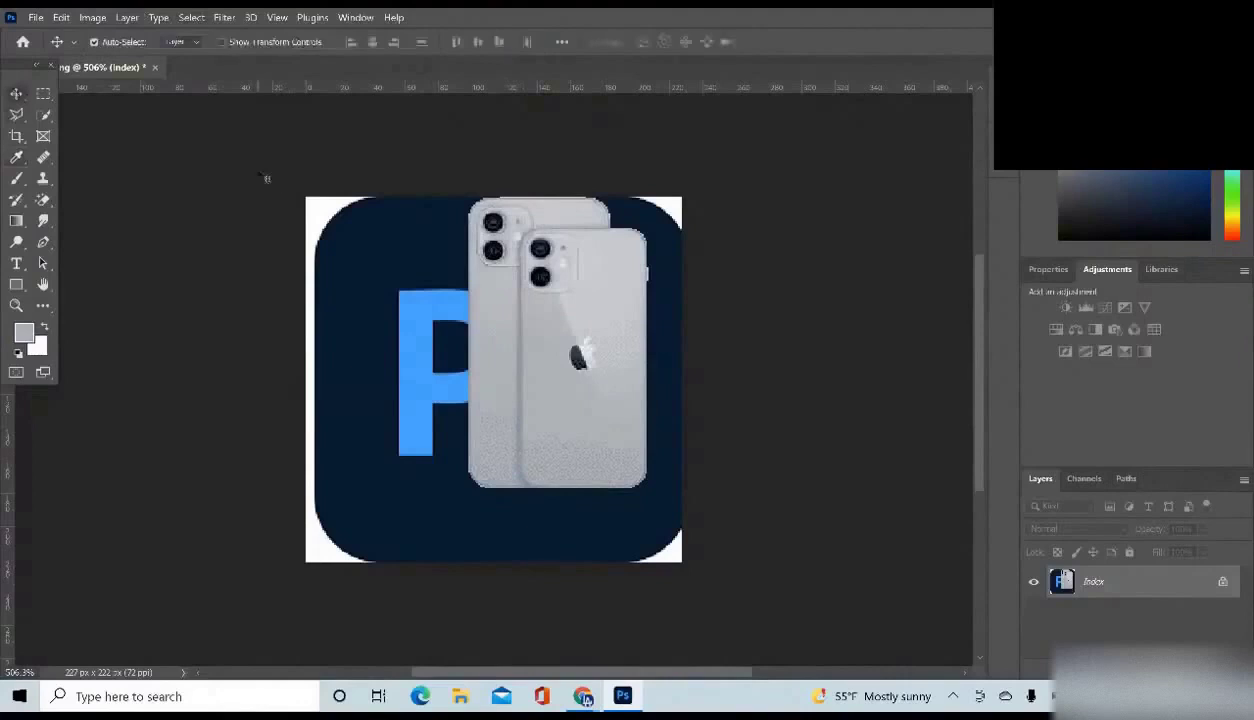
Try to select the rear phone over the logo with the Quick Selection tool
click(44, 115)
click(487, 315)
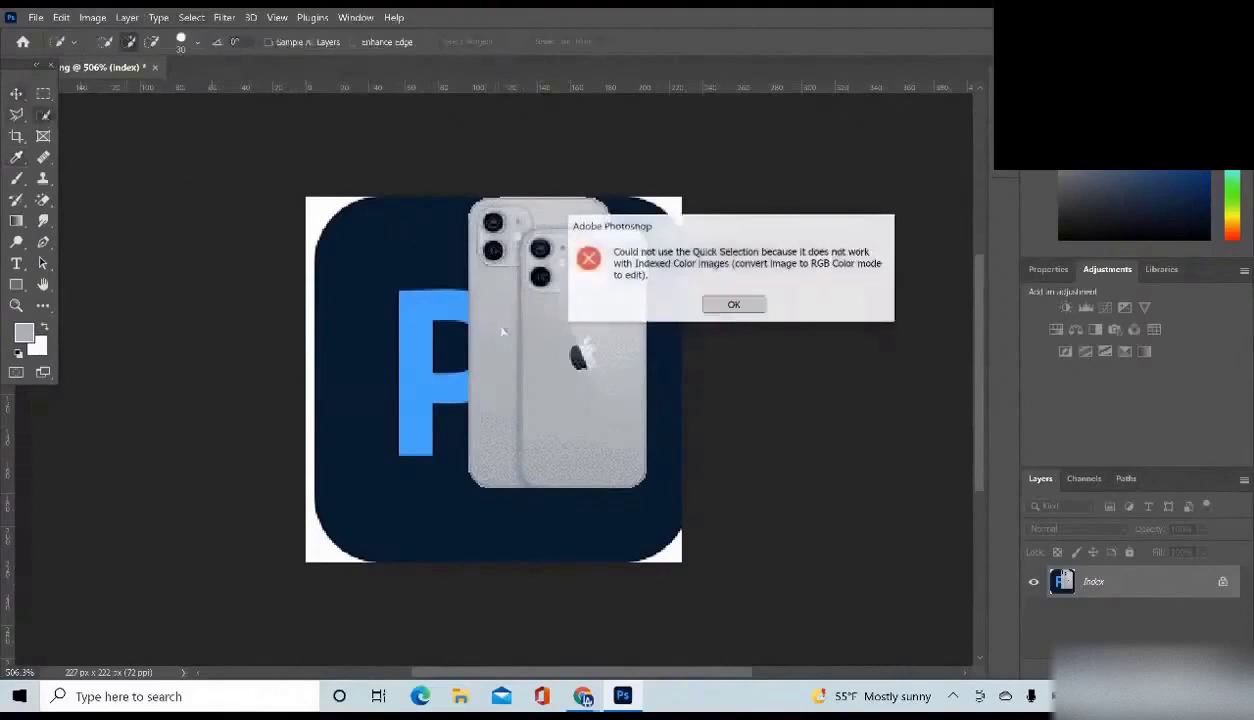
click(727, 306)
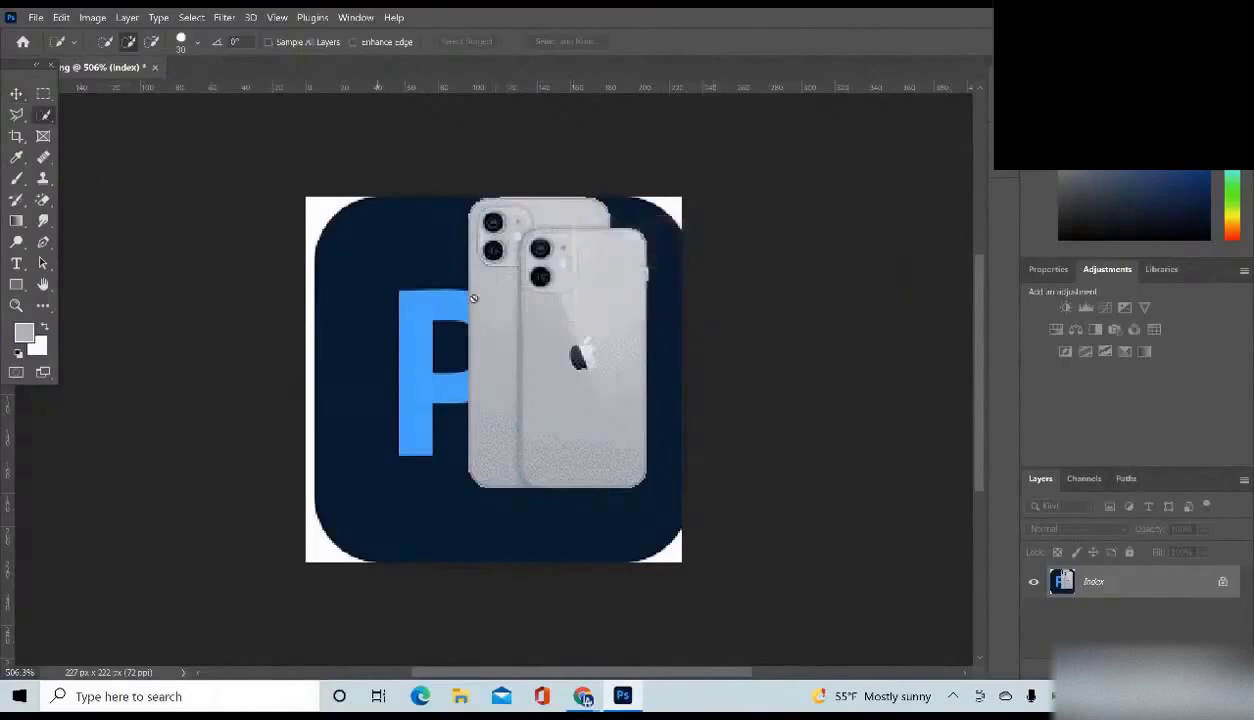
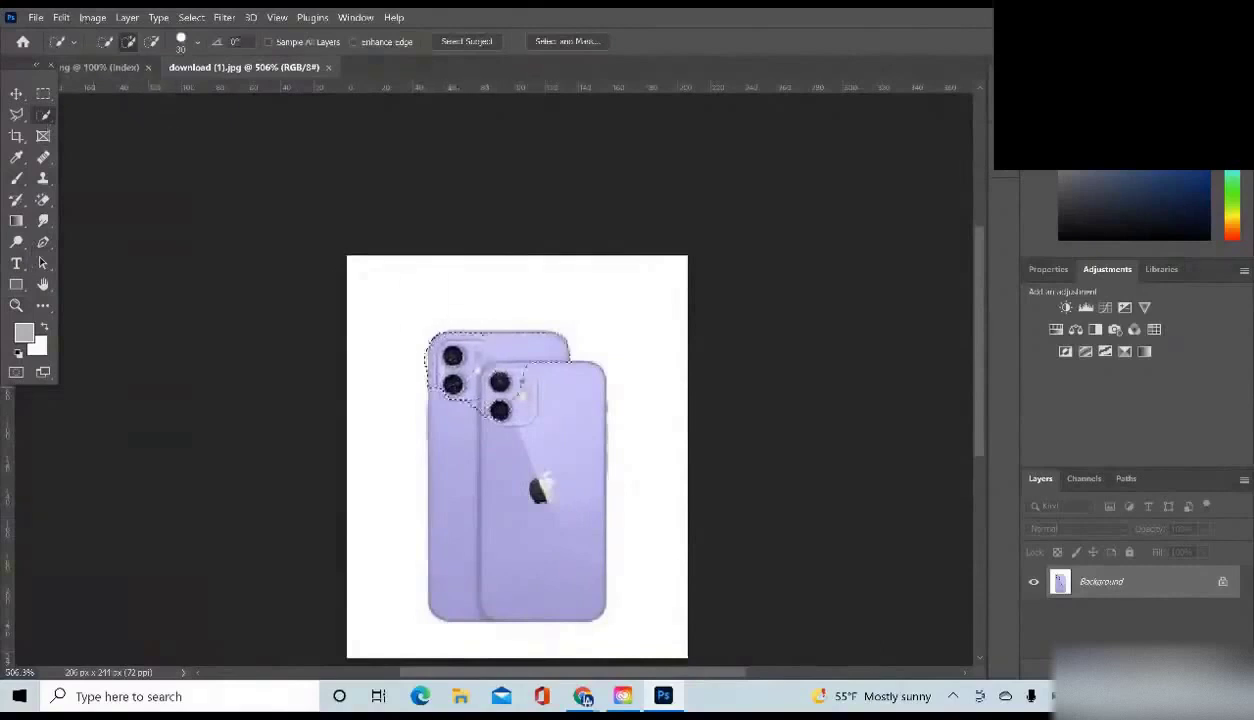
Select both purple phones with the Quick Selection tool, clearing the selection that spills onto the white background and redoing it
drag(488, 400, 529, 481)
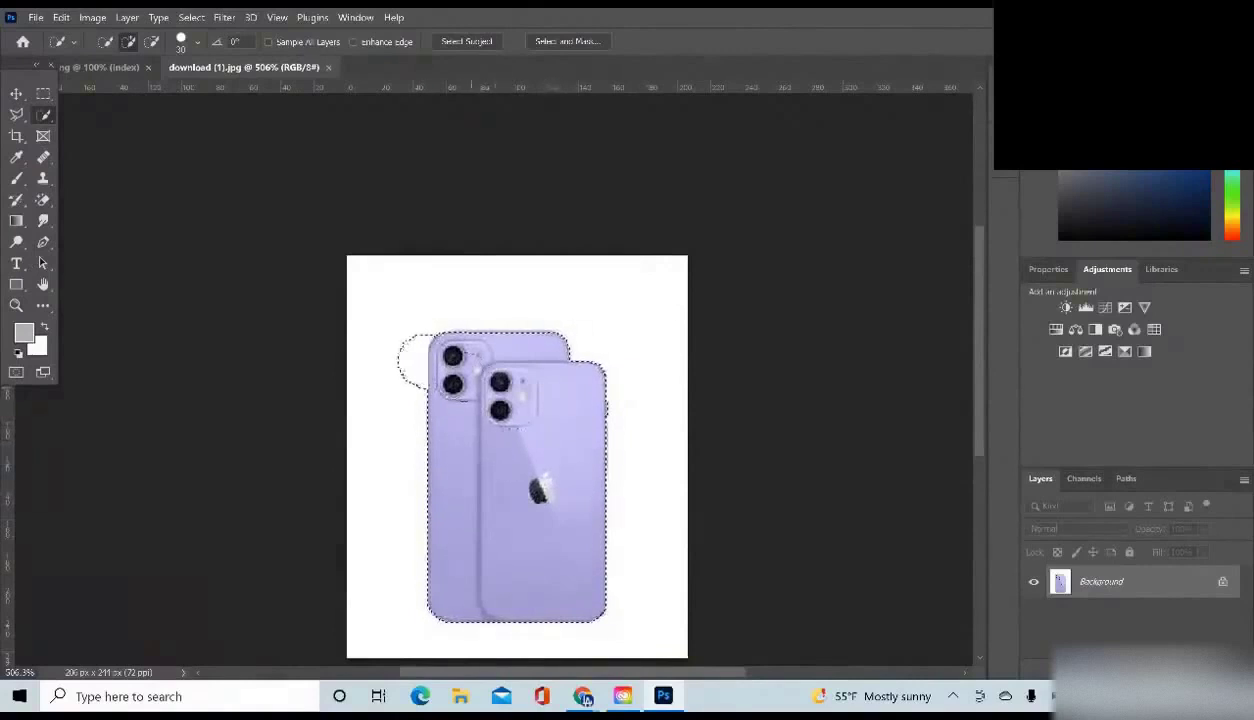
click(416, 352)
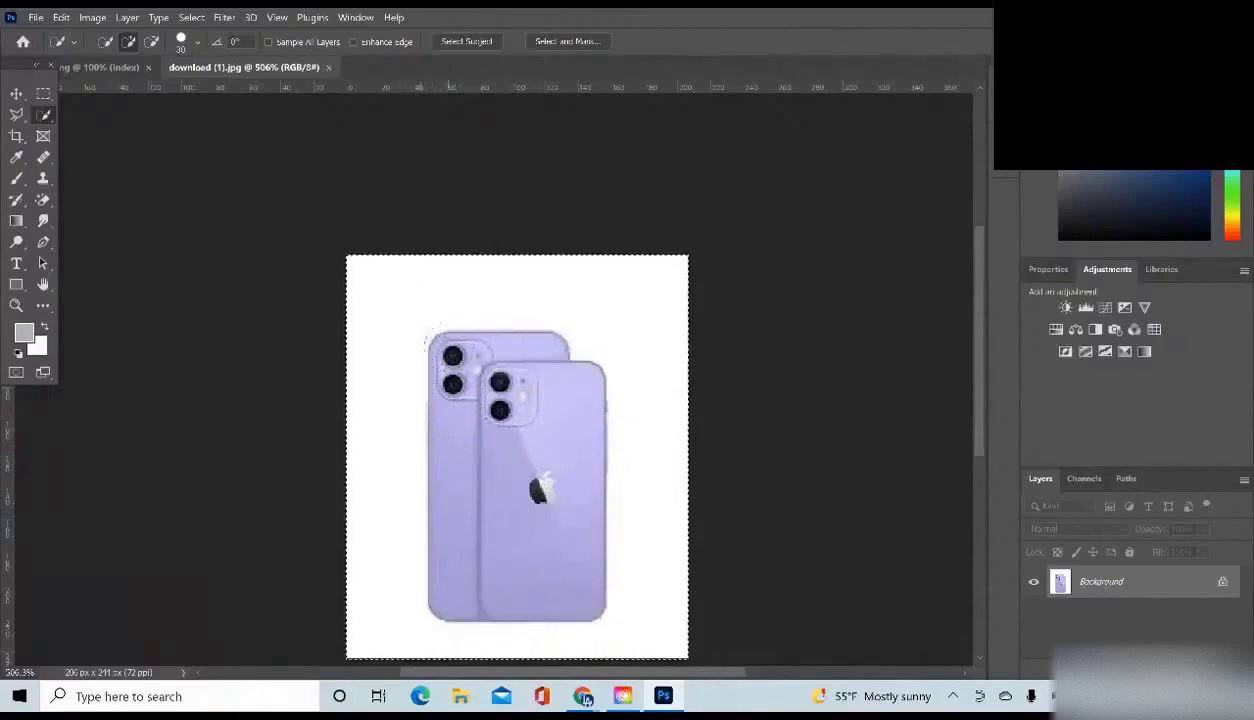
key(ctrl+d)
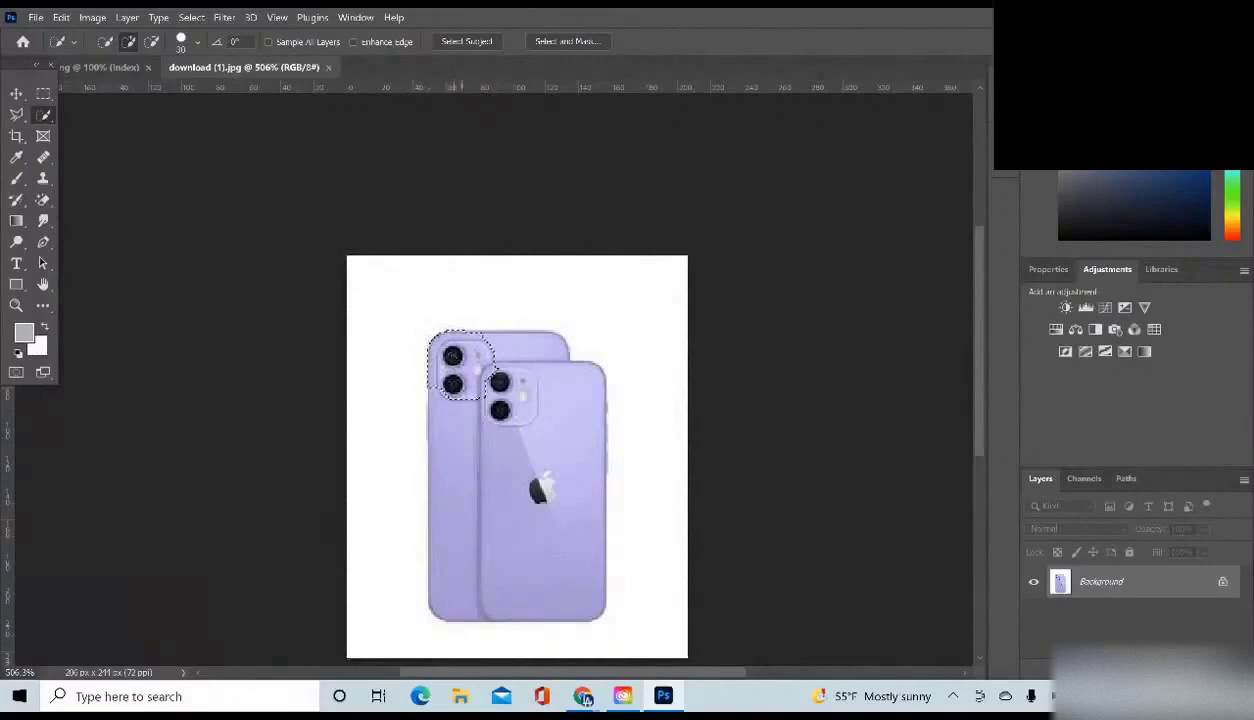
drag(460, 365, 520, 470)
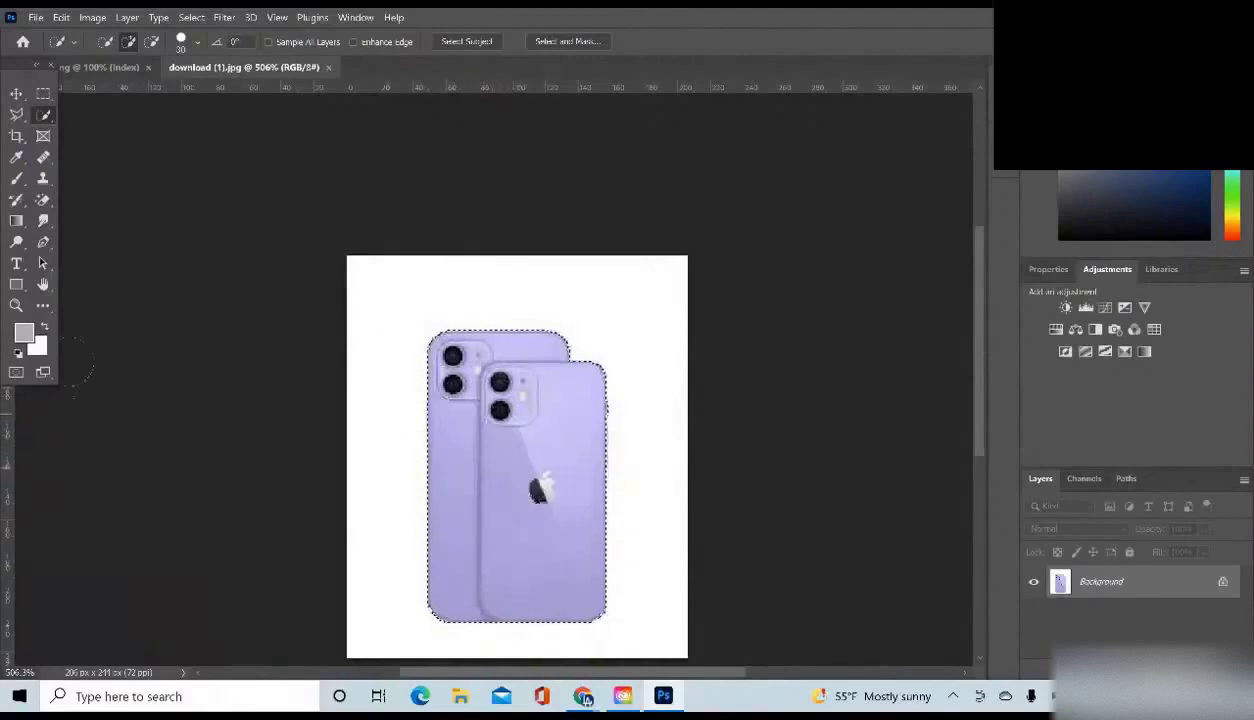
Arrange the two open documents side by side, with the Ps logo next to the phones image
click(17, 94)
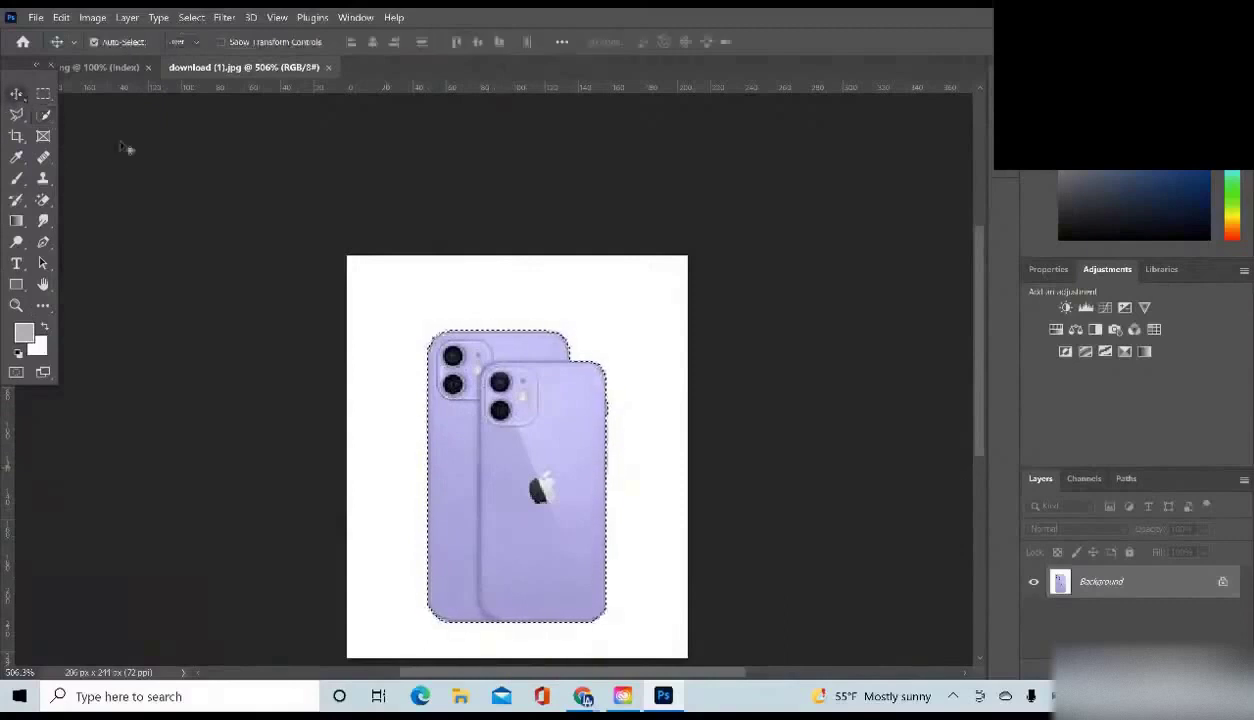
click(358, 16)
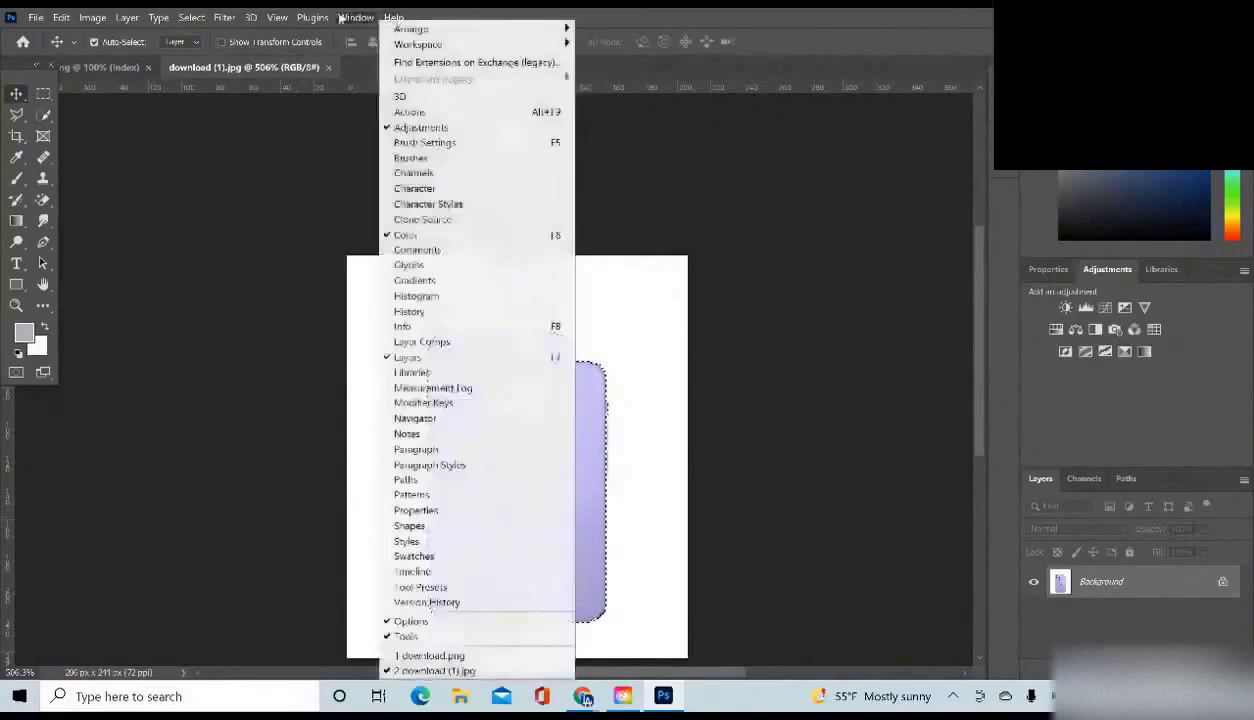
click(356, 18)
click(356, 18)
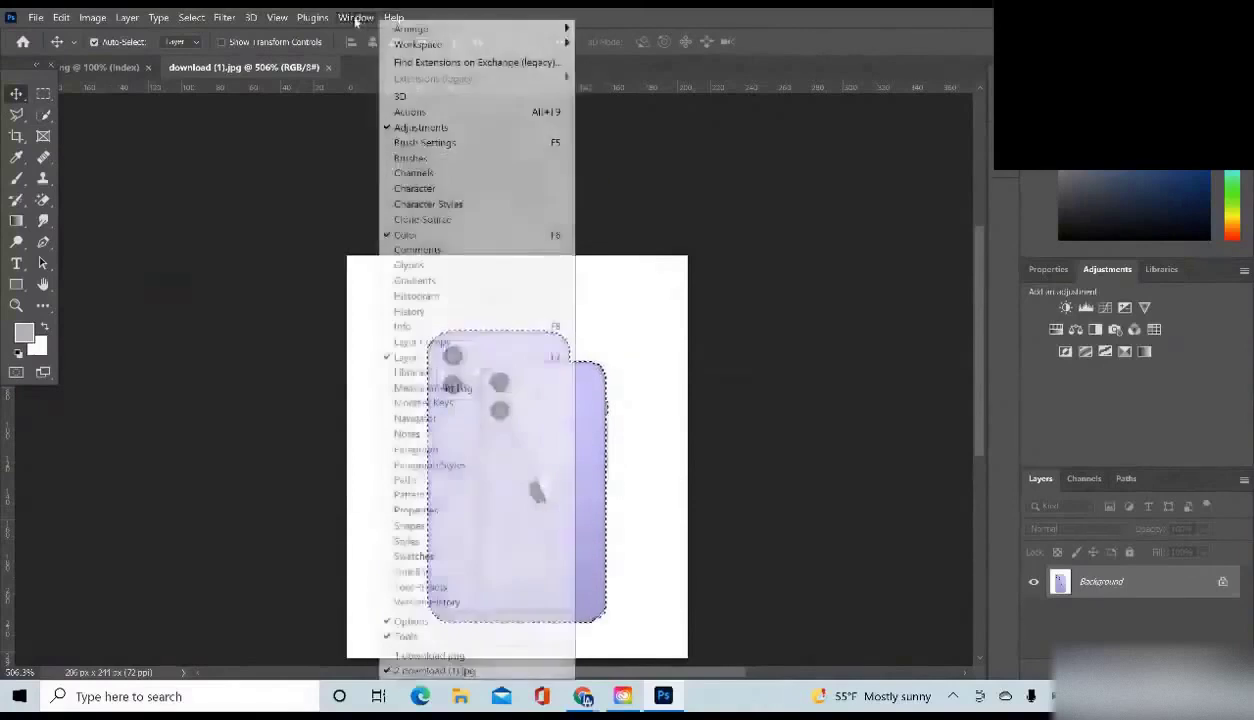
mouse_move(398, 30)
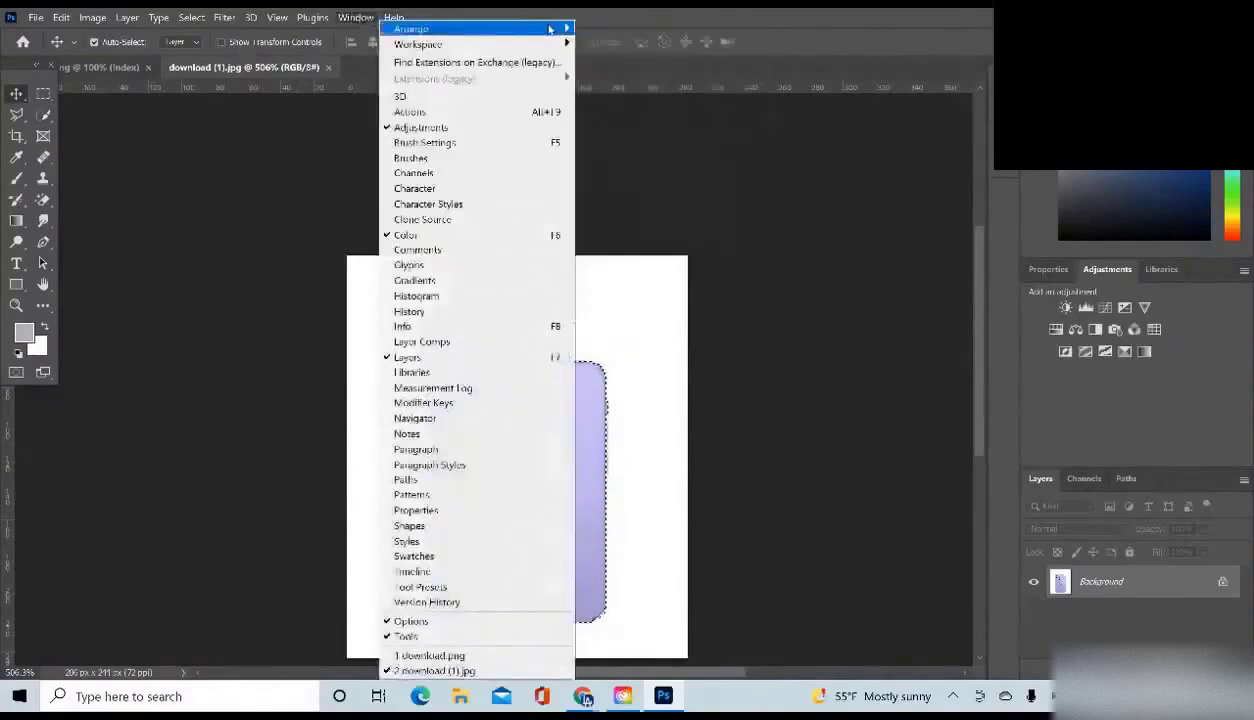
click(594, 28)
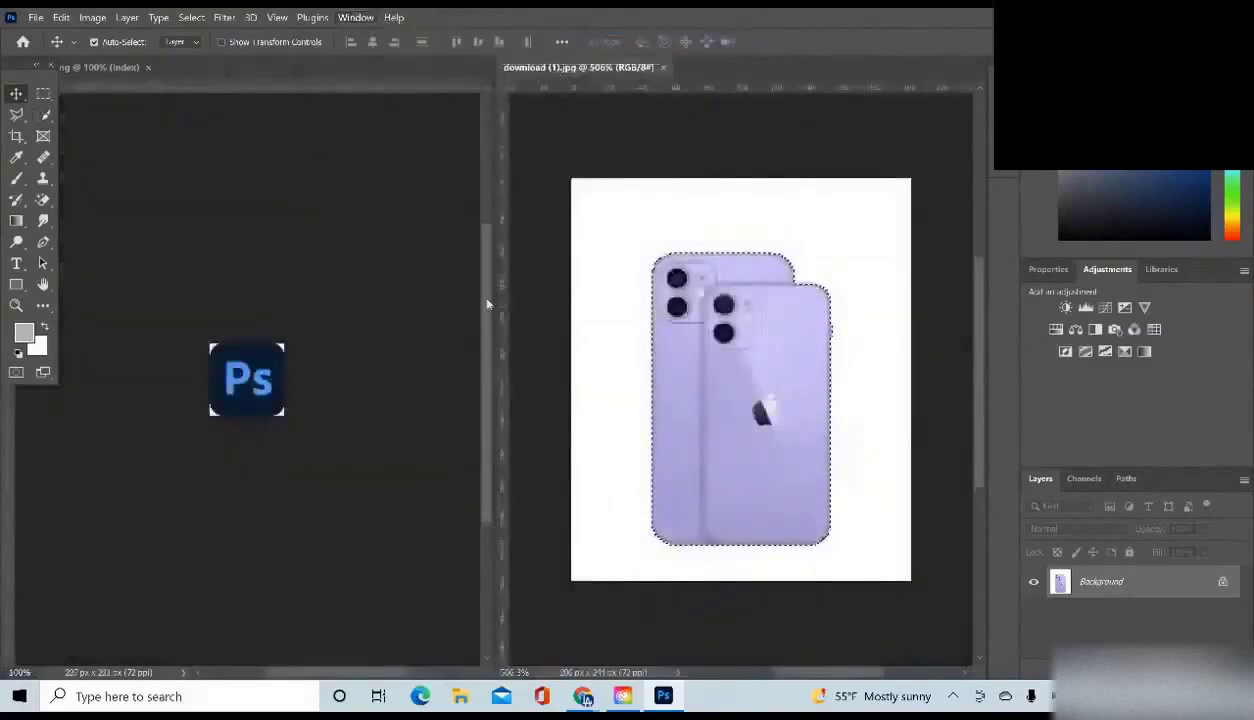
Copy the selected phones onto the right half of the enlarged Ps logo with the Move tool
click(16, 305)
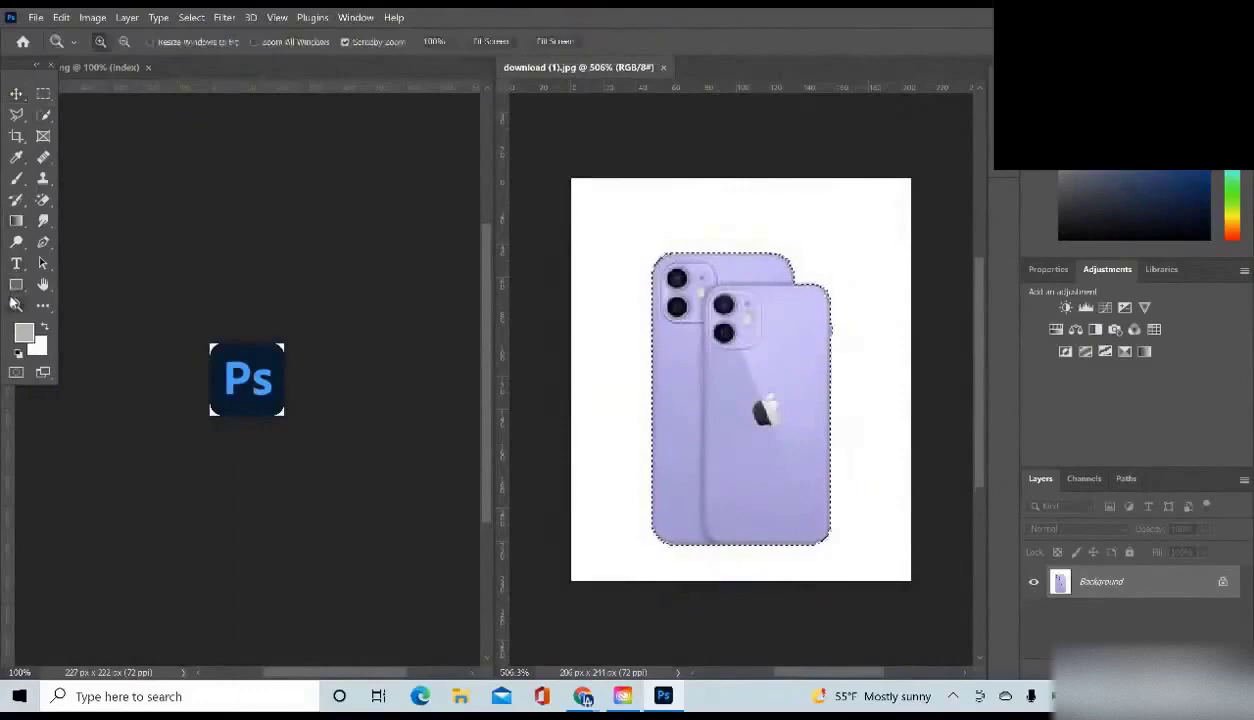
click(262, 376)
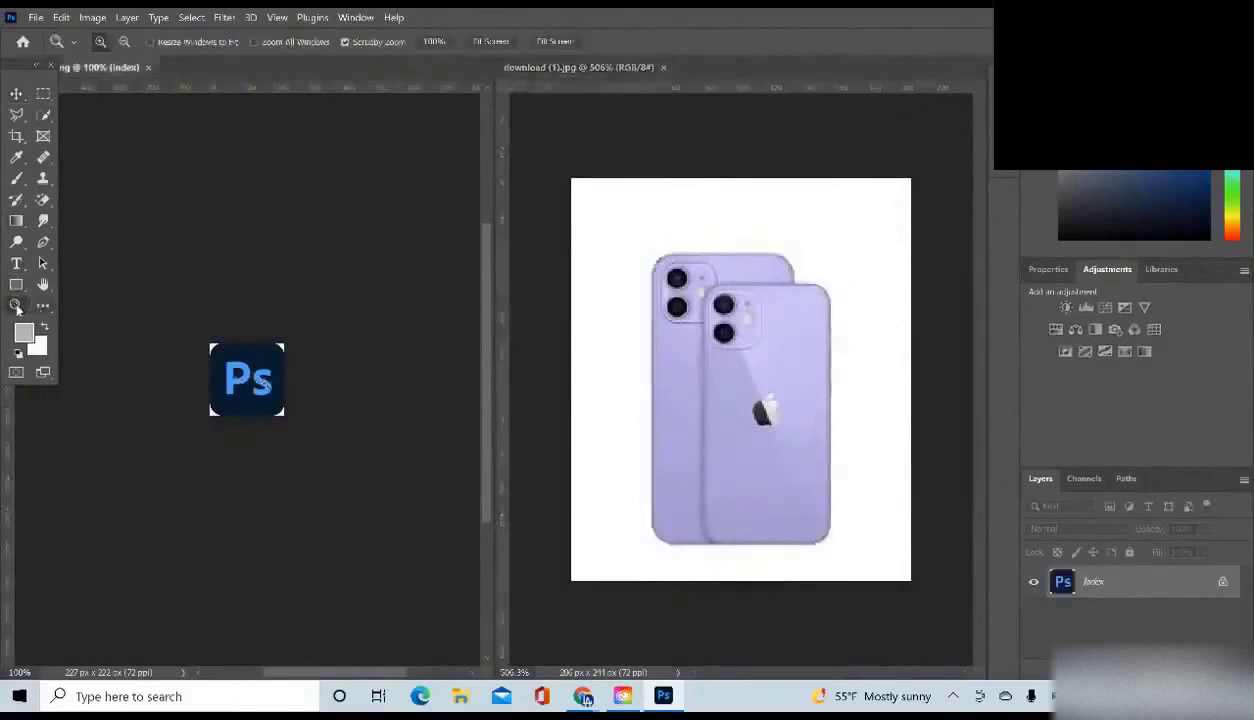
drag(277, 397, 315, 385)
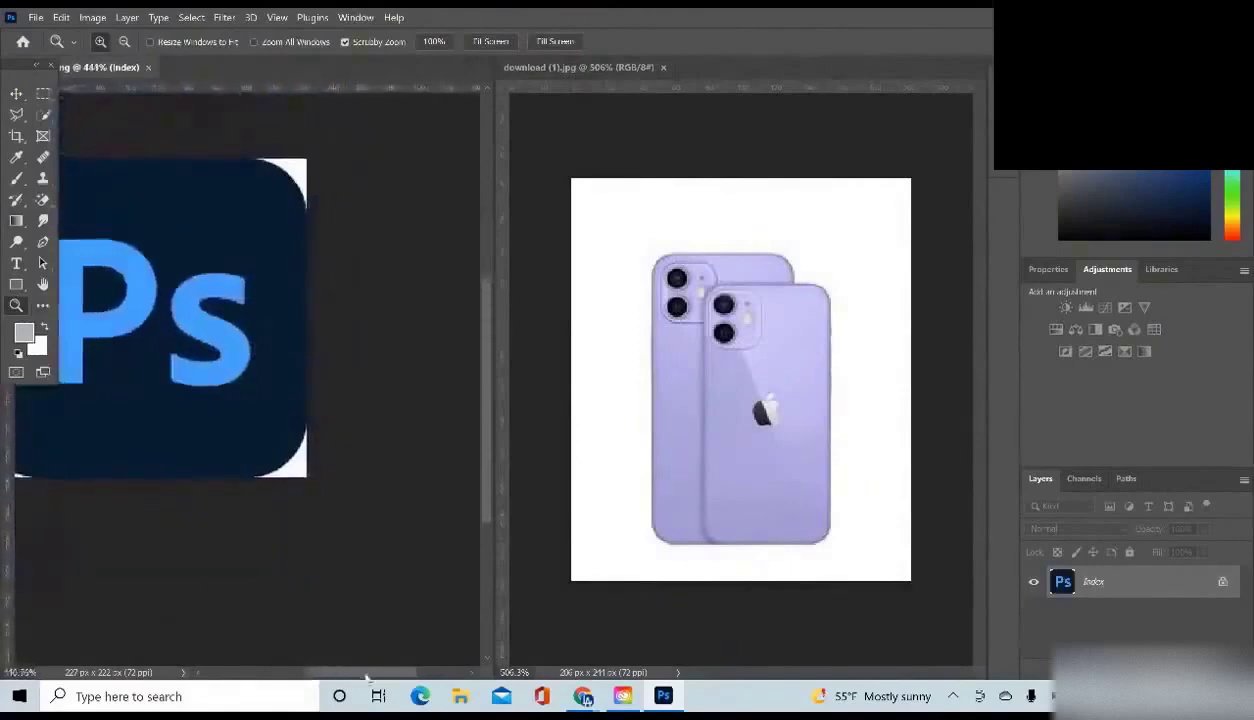
drag(366, 678, 319, 664)
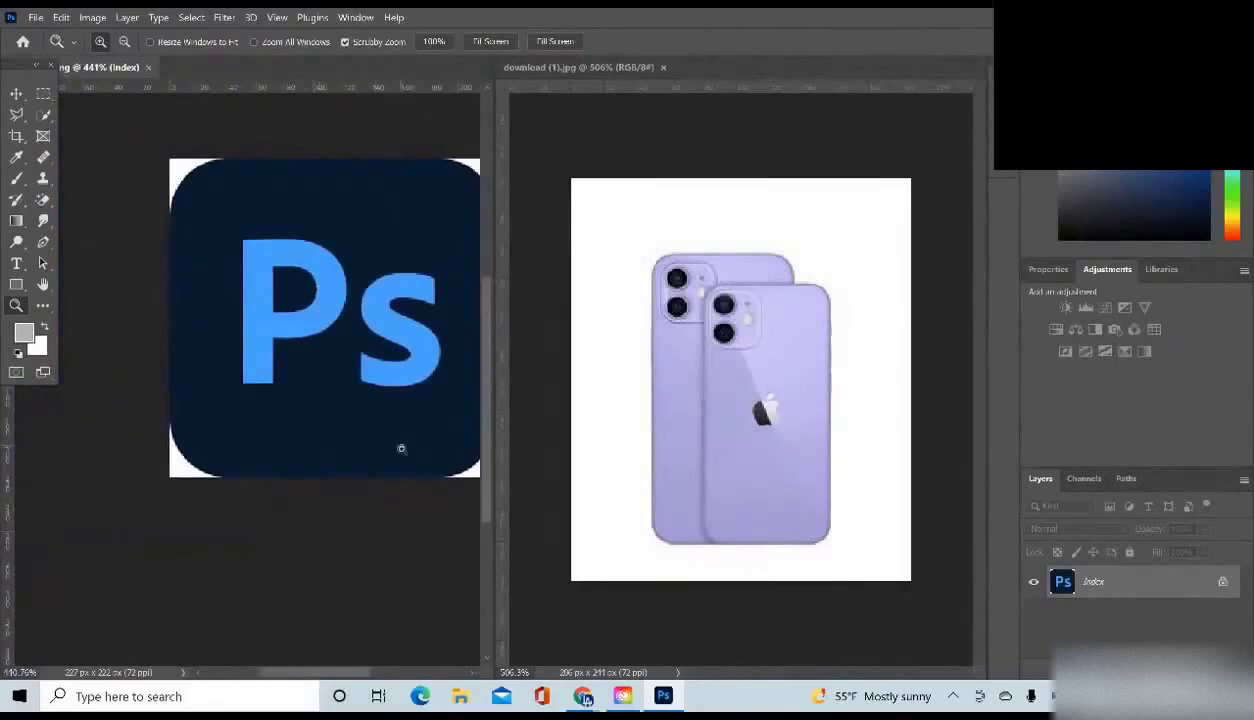
drag(351, 676, 367, 678)
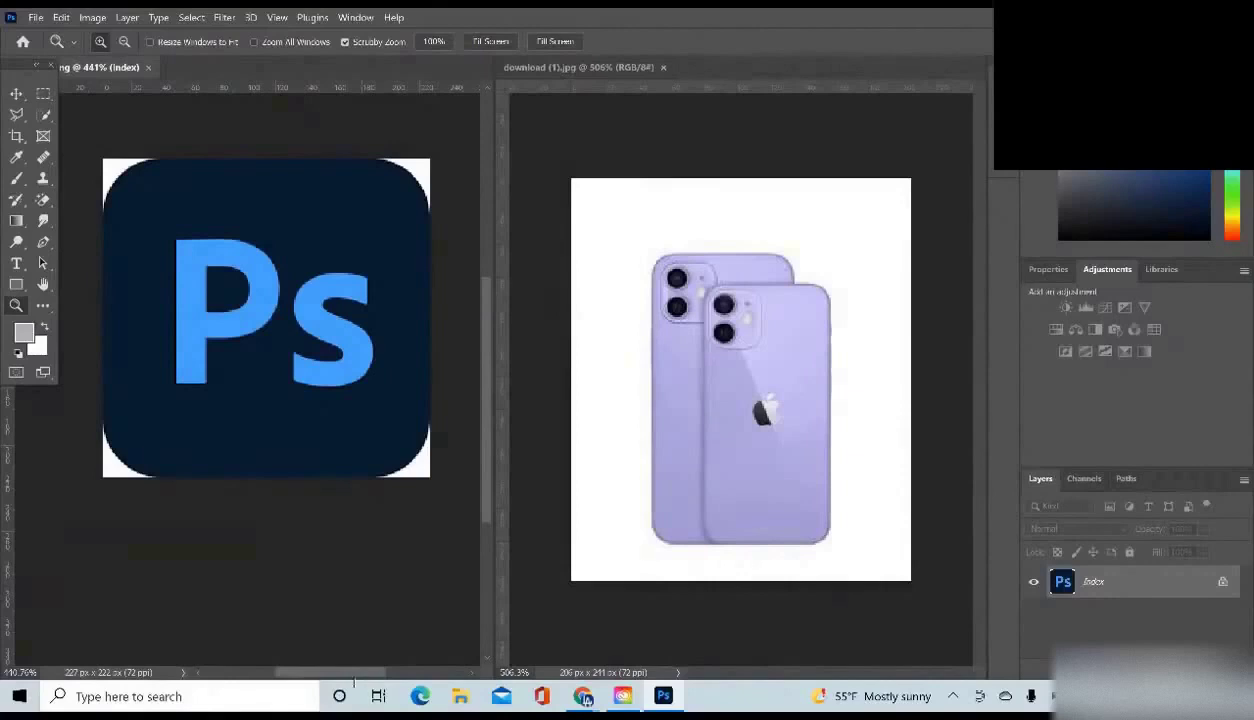
click(16, 93)
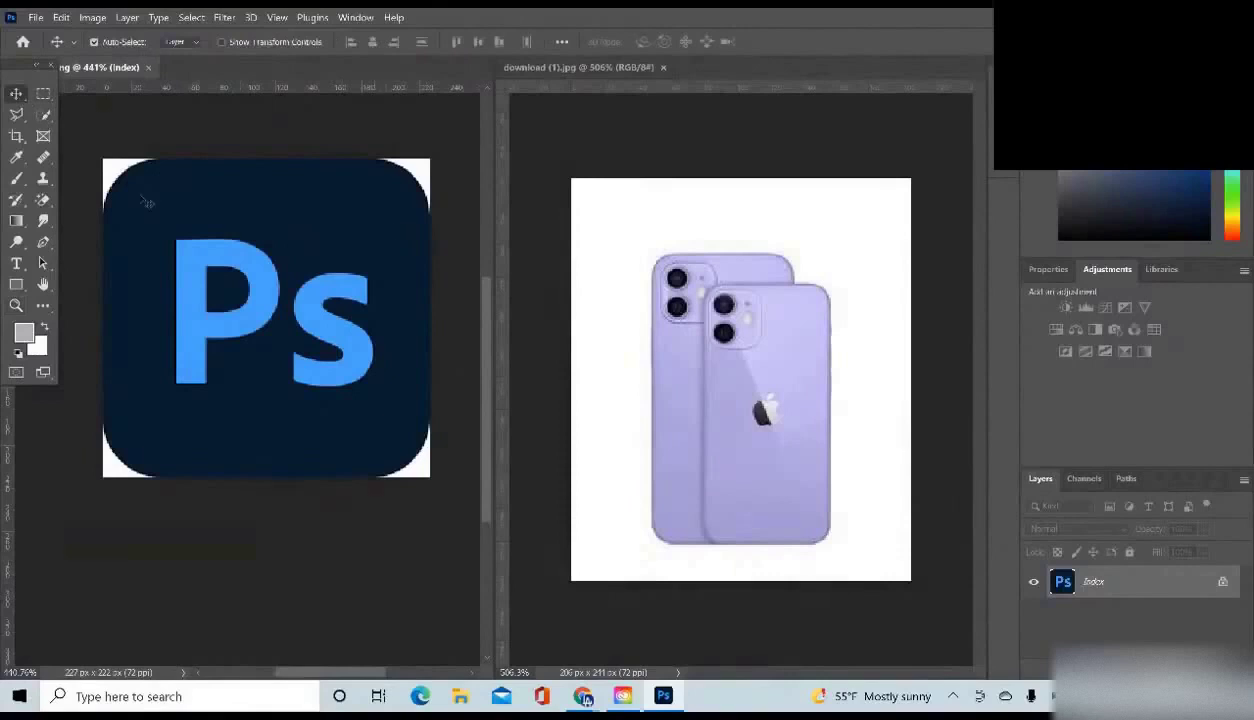
click(680, 378)
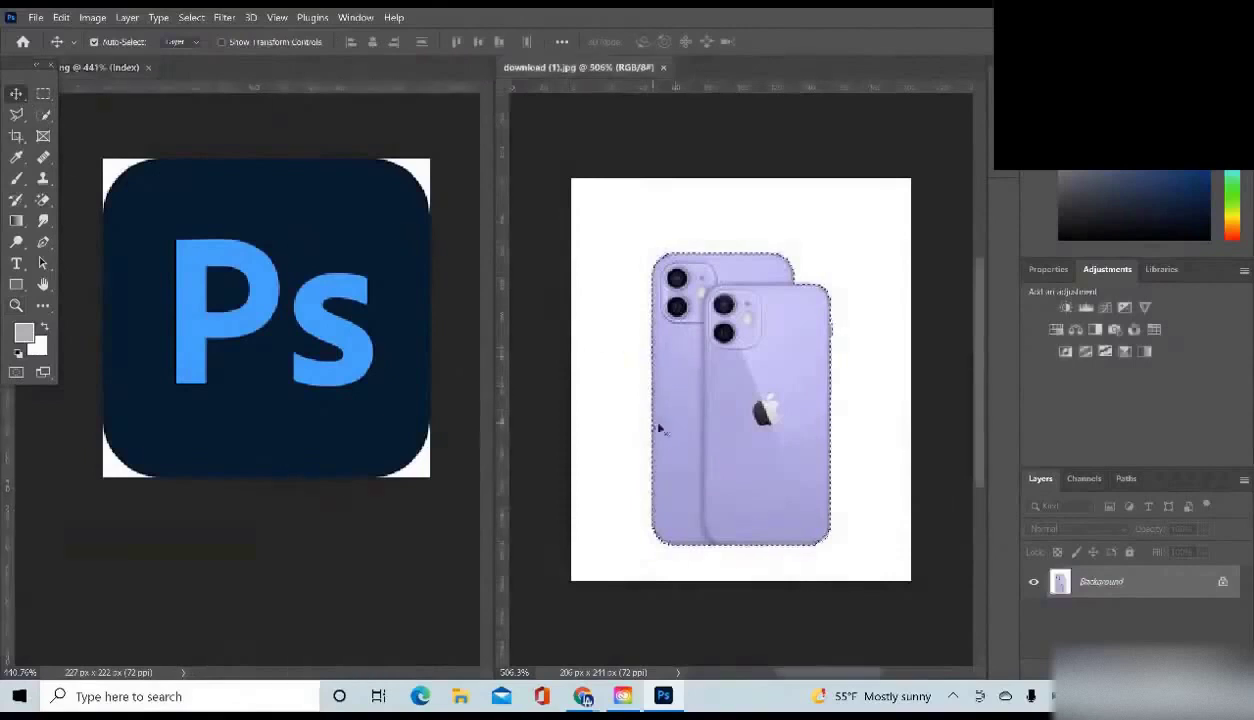
drag(684, 417, 305, 333)
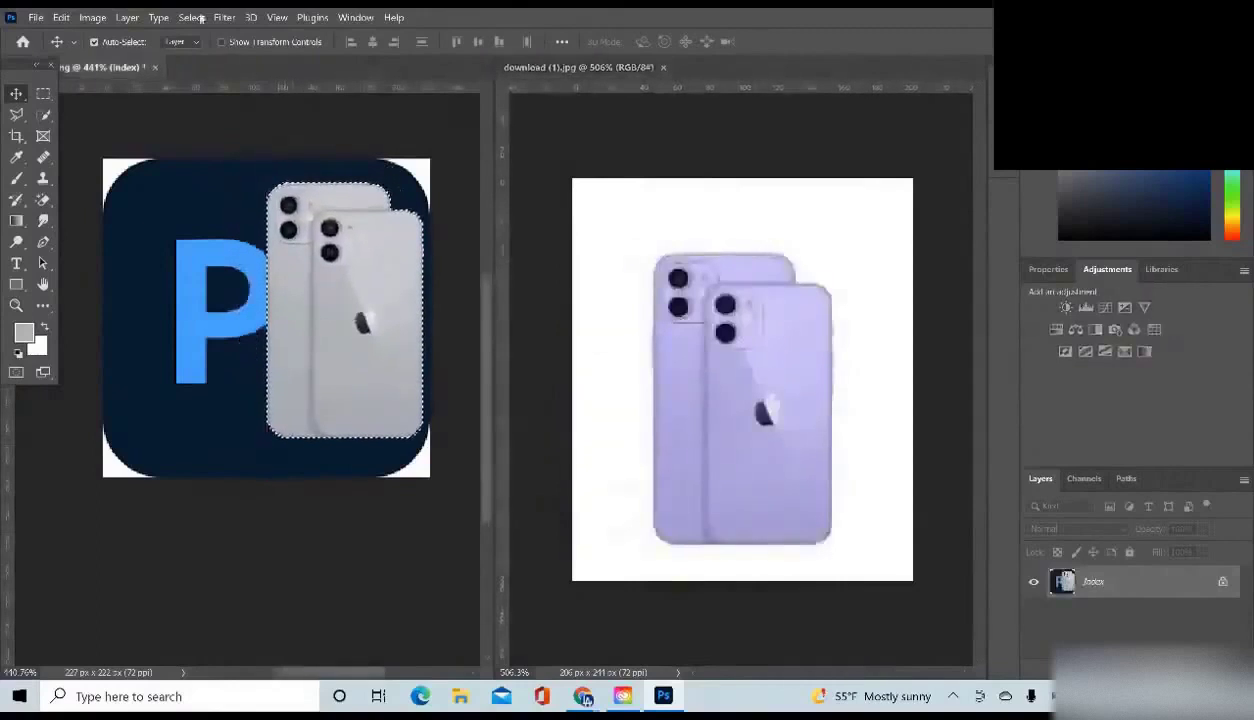
Try to reposition the phones over the Ps logo and undo their placement
click(92, 17)
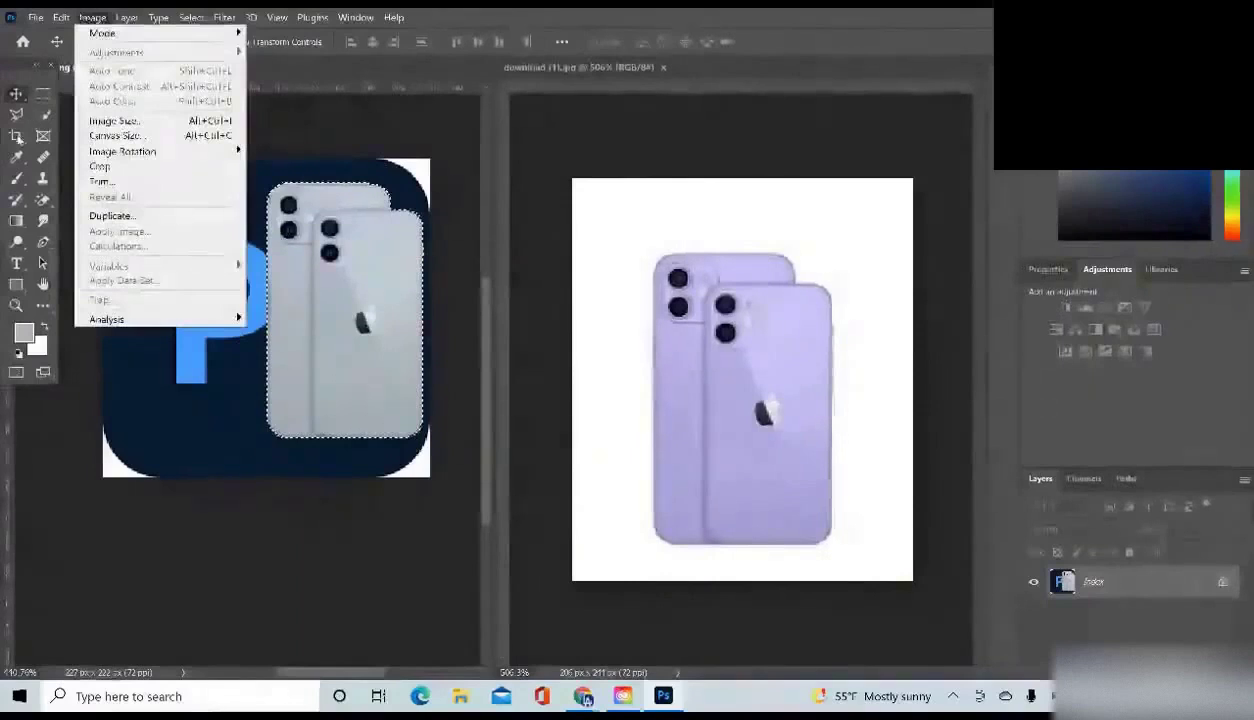
click(43, 93)
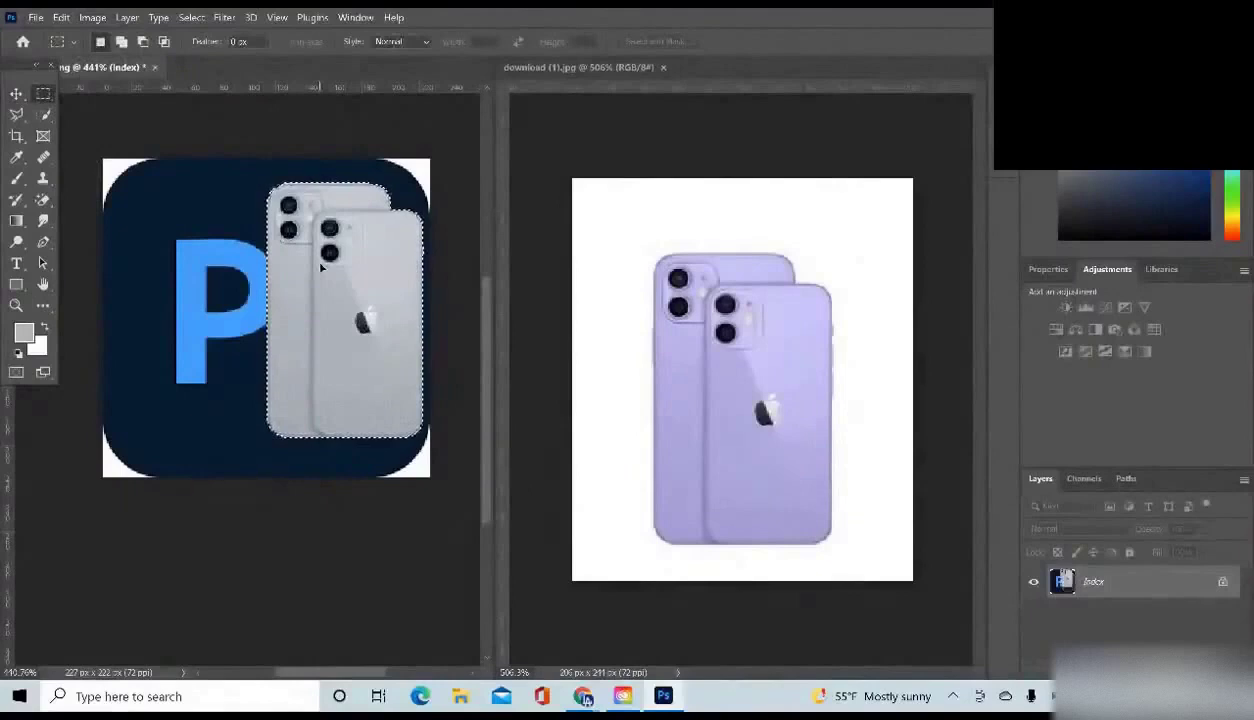
key(ctrl+v)
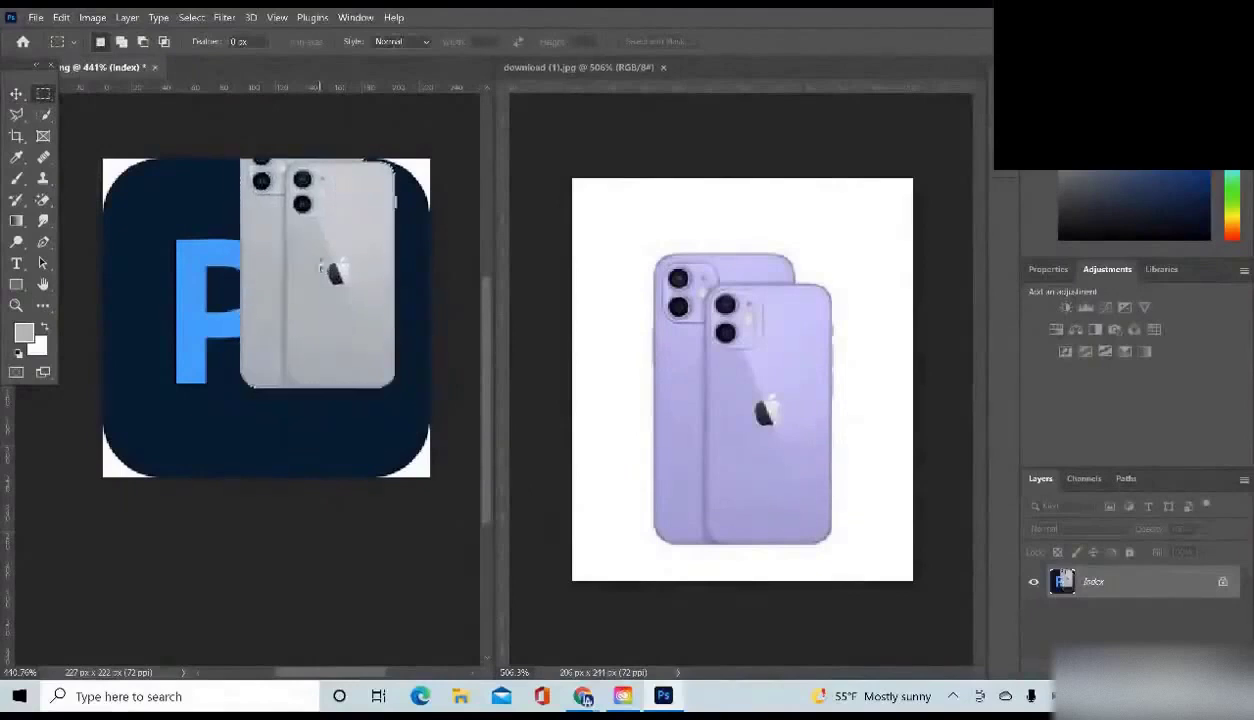
mouse_move(356, 319)
mouse_down()
mouse_move(386, 322)
mouse_move(388, 306)
mouse_move(370, 296)
mouse_move(356, 330)
mouse_up()
click(15, 95)
drag(296, 212, 311, 235)
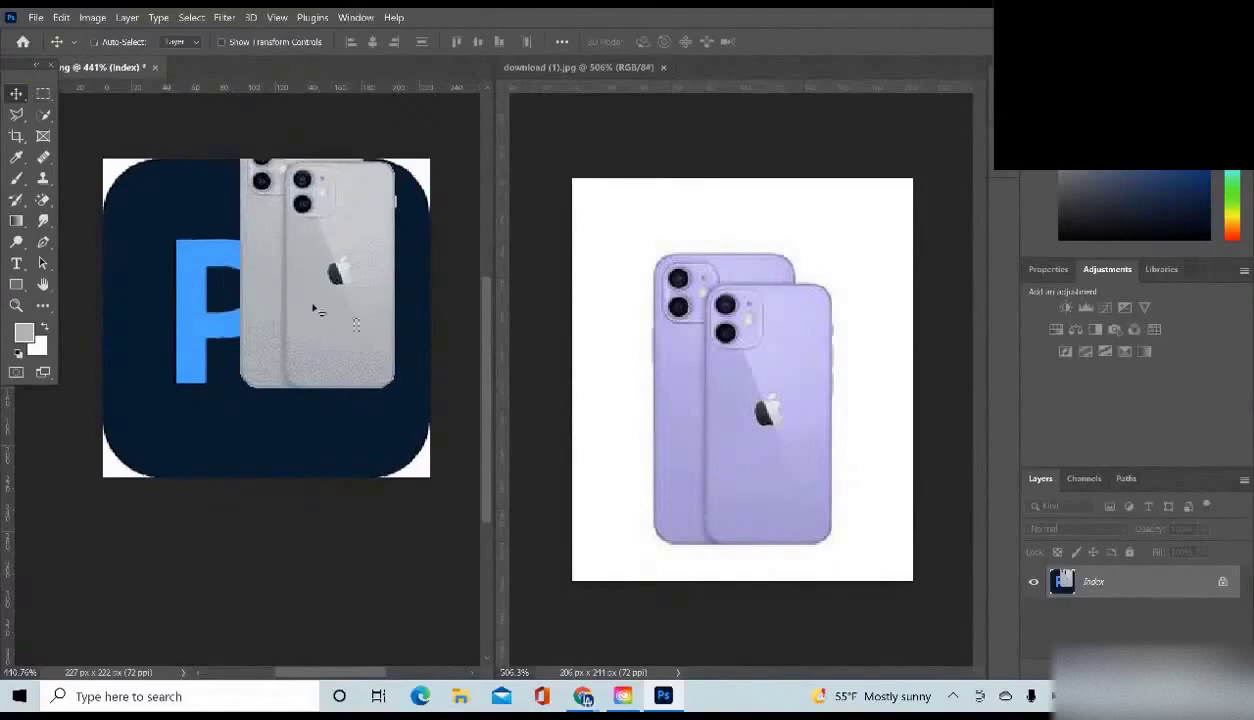
key(ctrl+z)
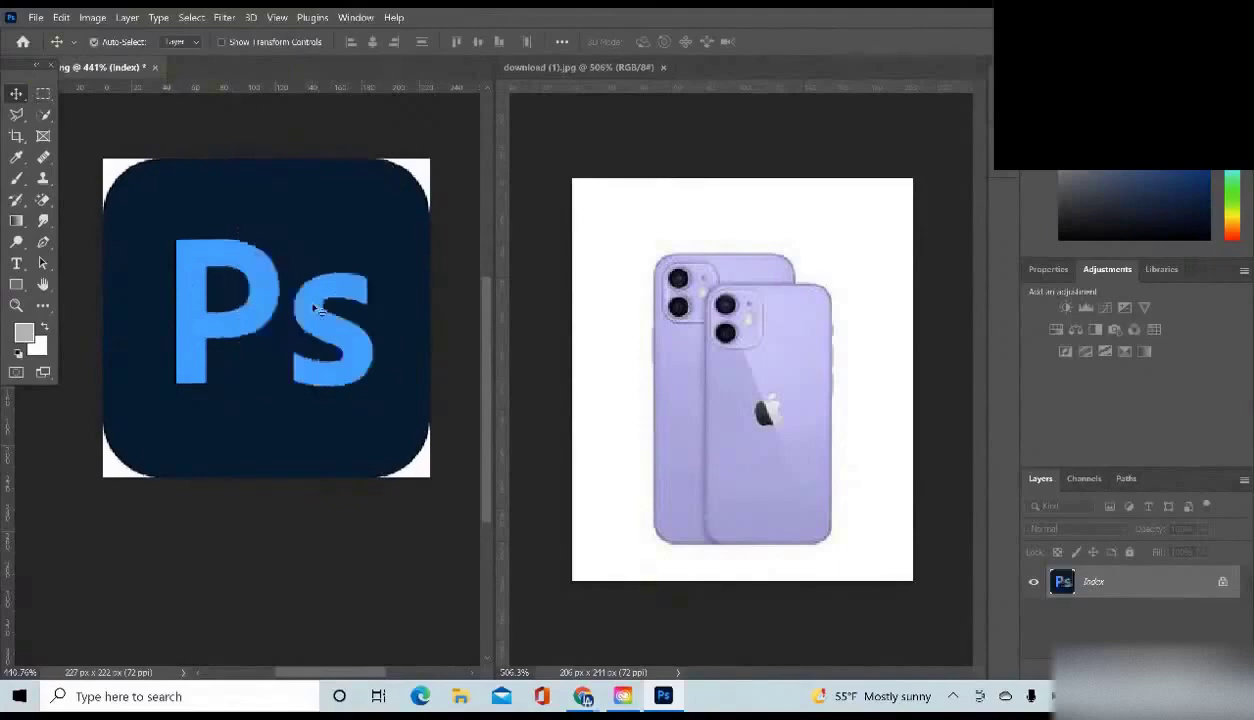
Copy the selected phones onto the upper right area of the Ps logo again and deselect them
click(712, 335)
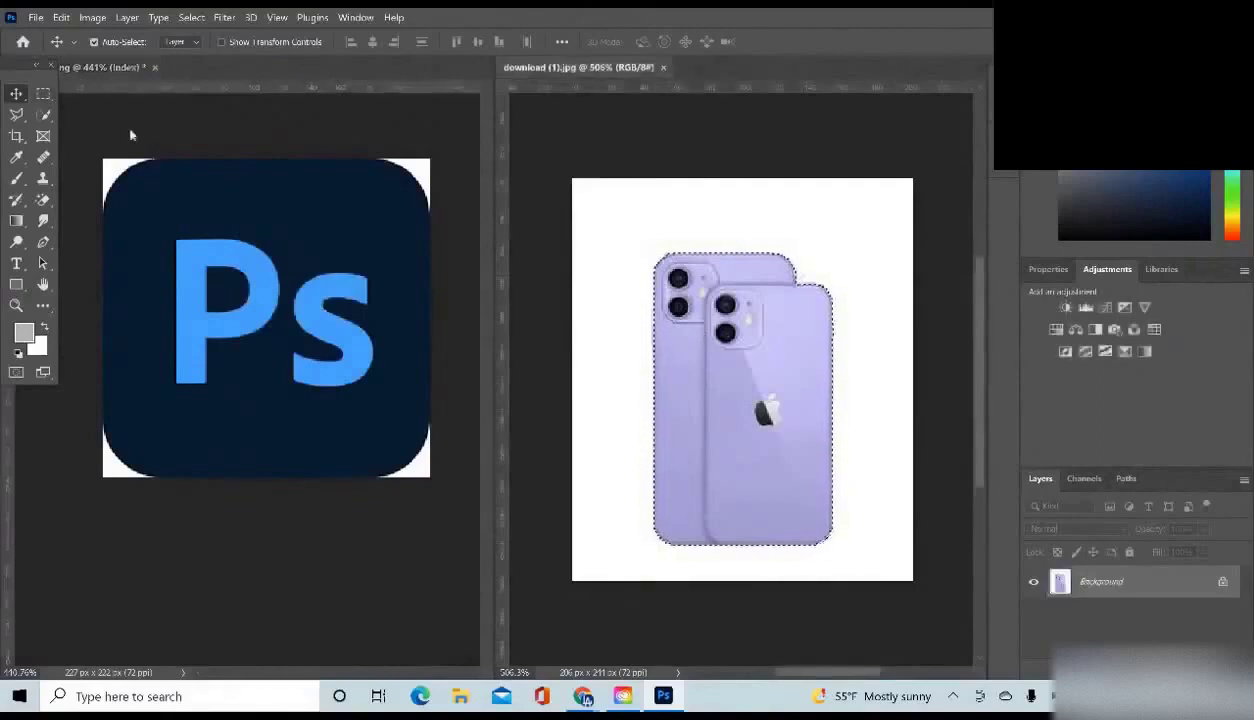
drag(700, 291, 347, 217)
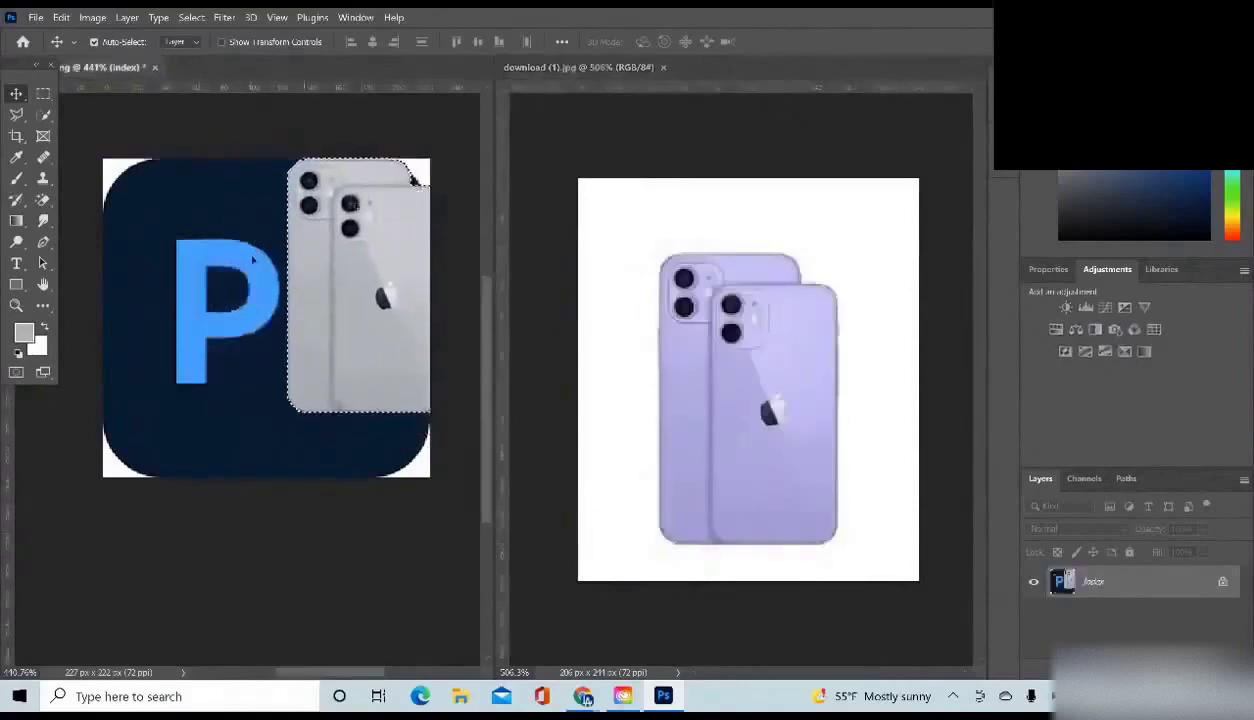
key(ctrl+d)
Try the Cyanotype preset of Hue/Saturation on the combined image, shift its hue slightly, and cancel the adjustment
click(88, 17)
mouse_move(125, 56)
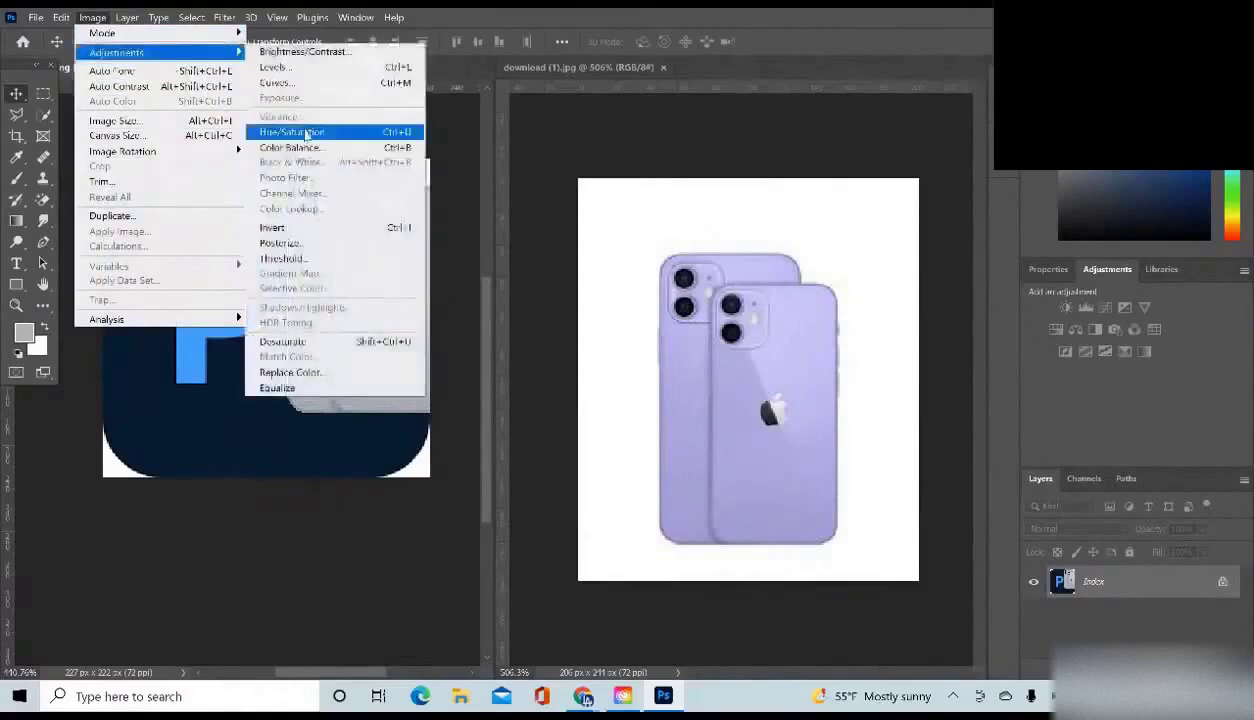
click(306, 133)
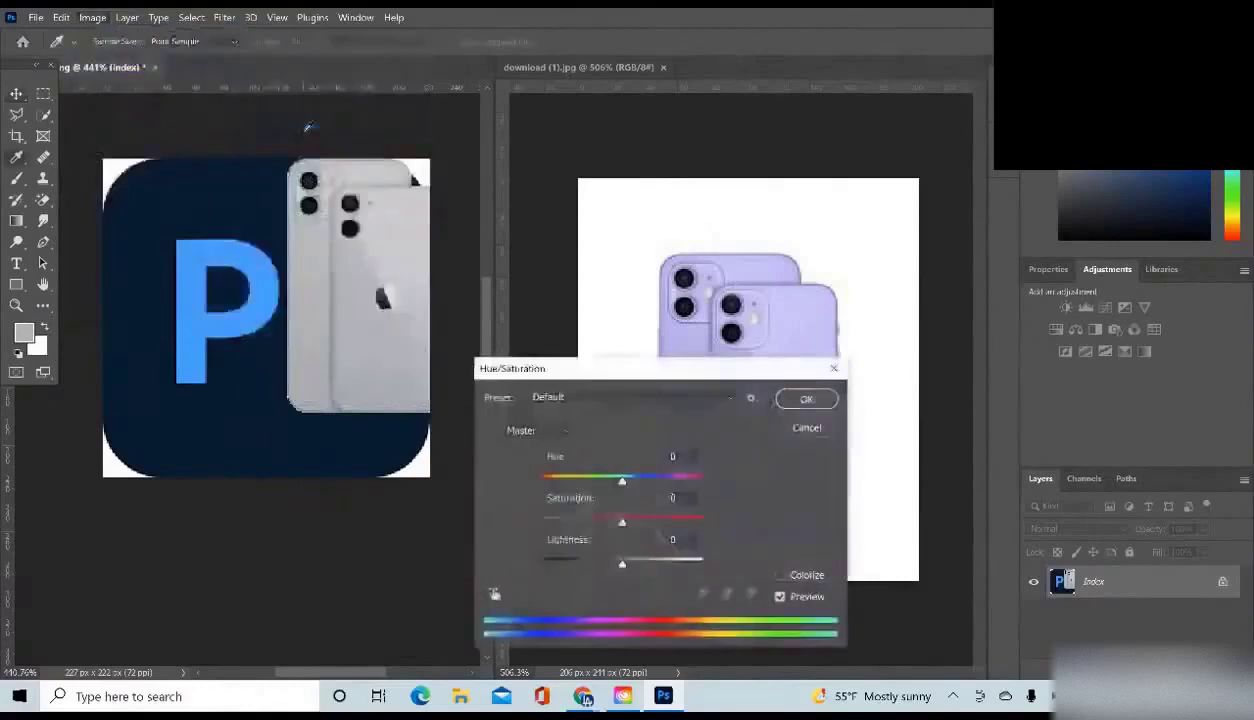
click(571, 399)
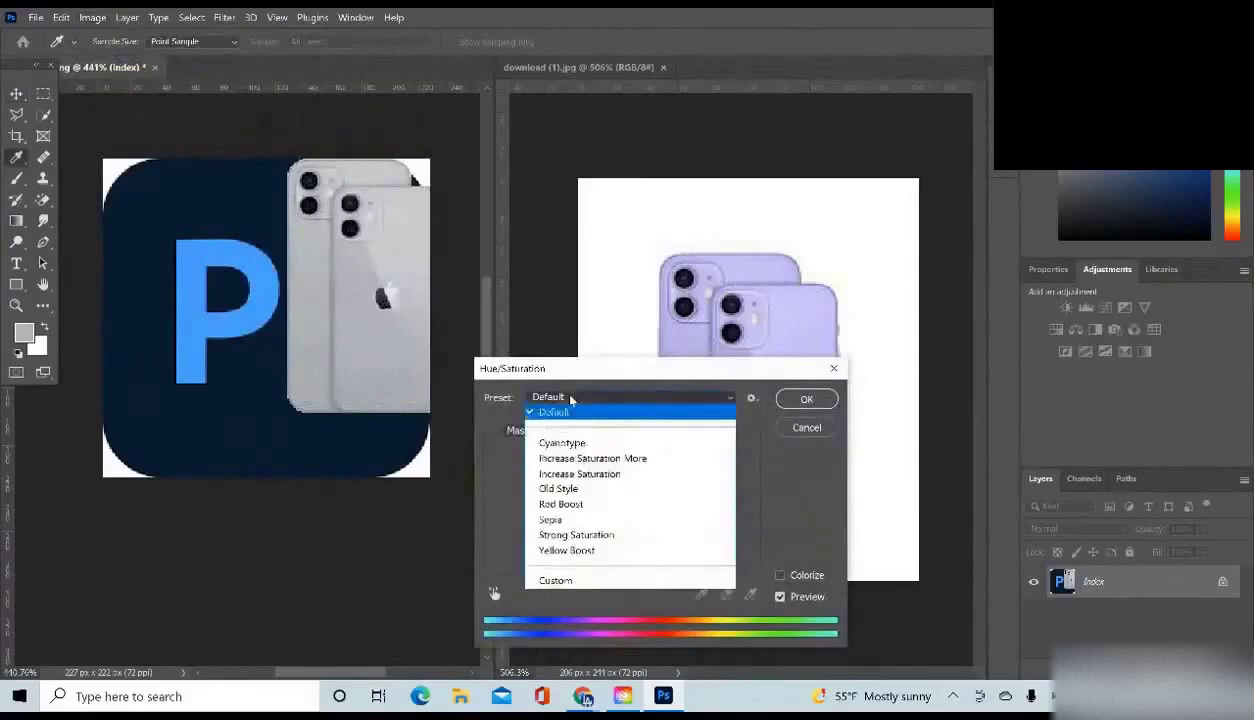
click(578, 446)
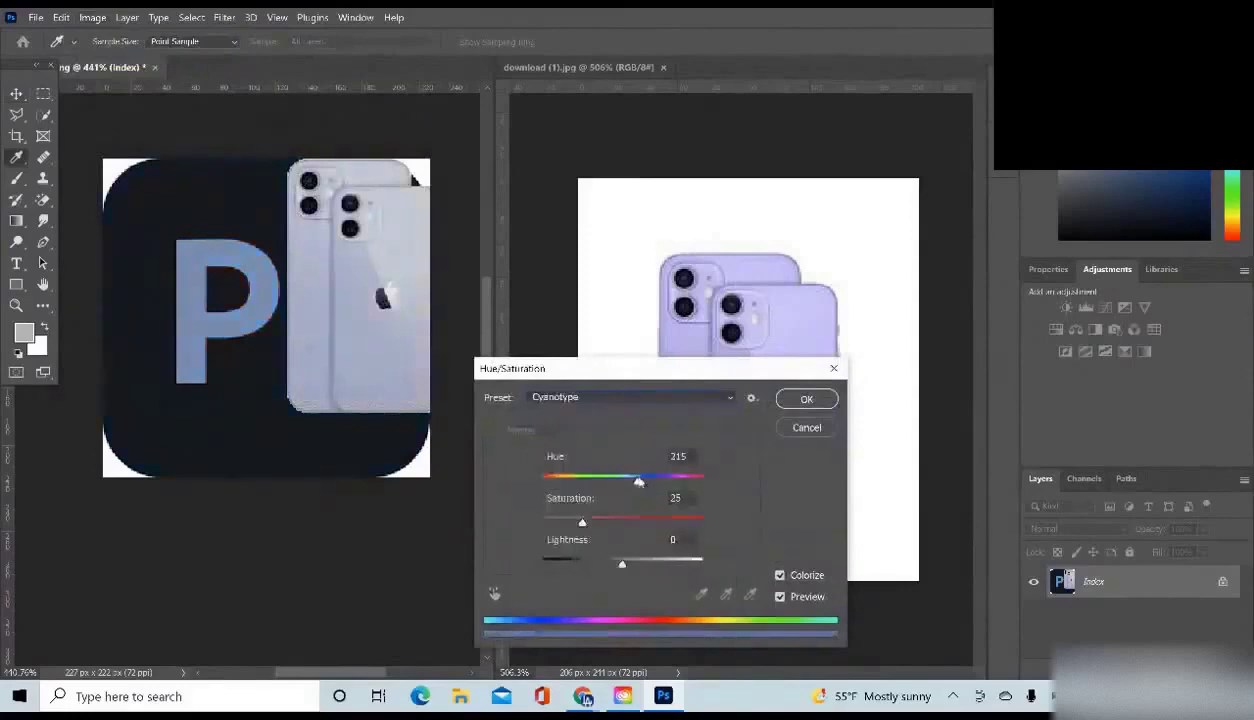
drag(637, 480, 639, 480)
click(806, 428)
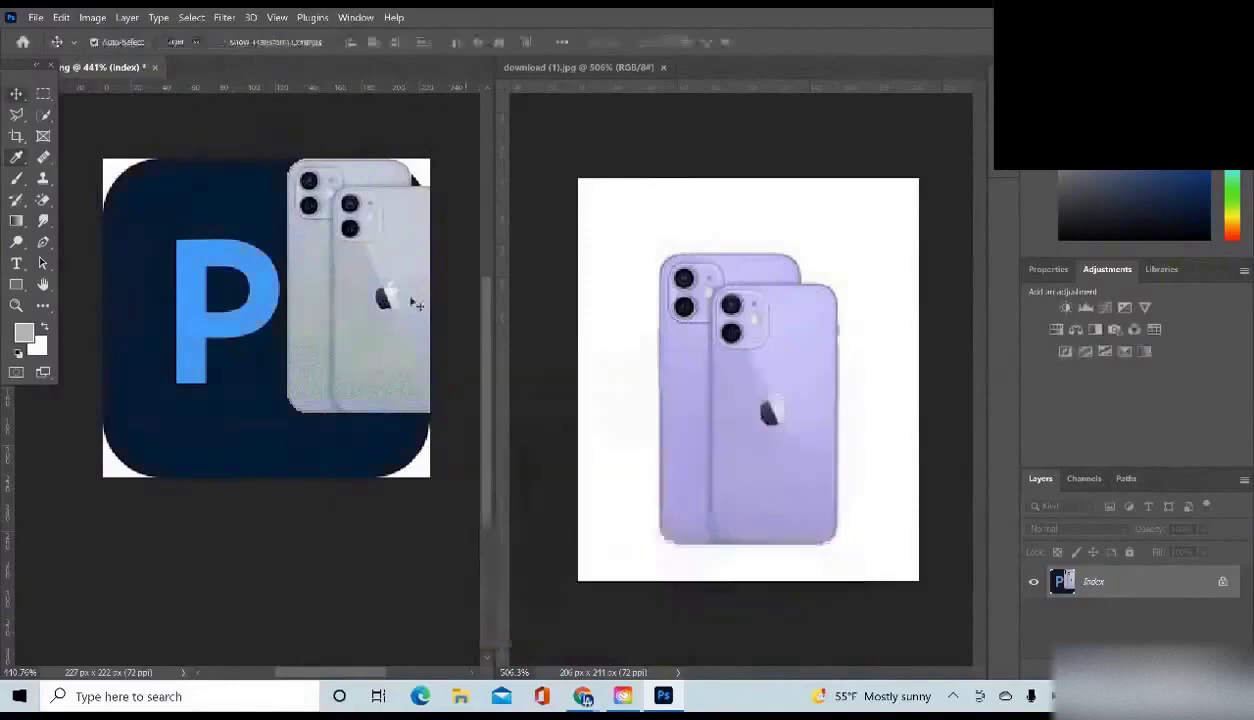
click(92, 18)
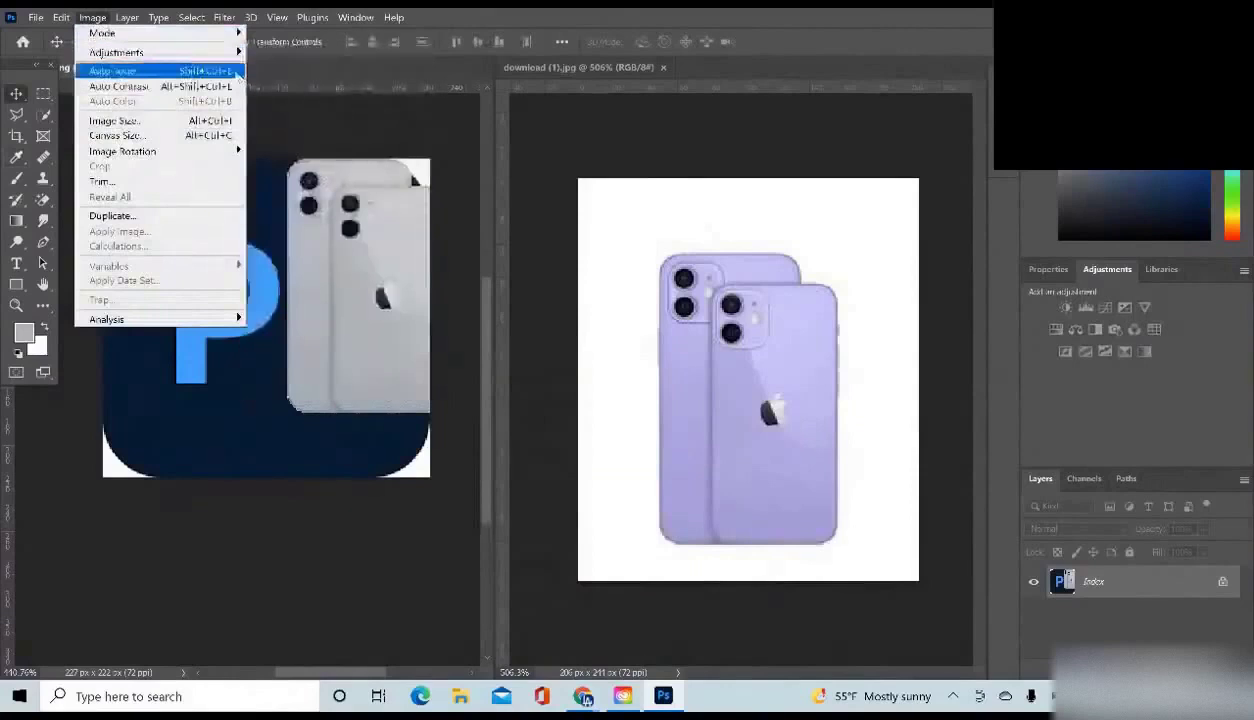
mouse_move(226, 56)
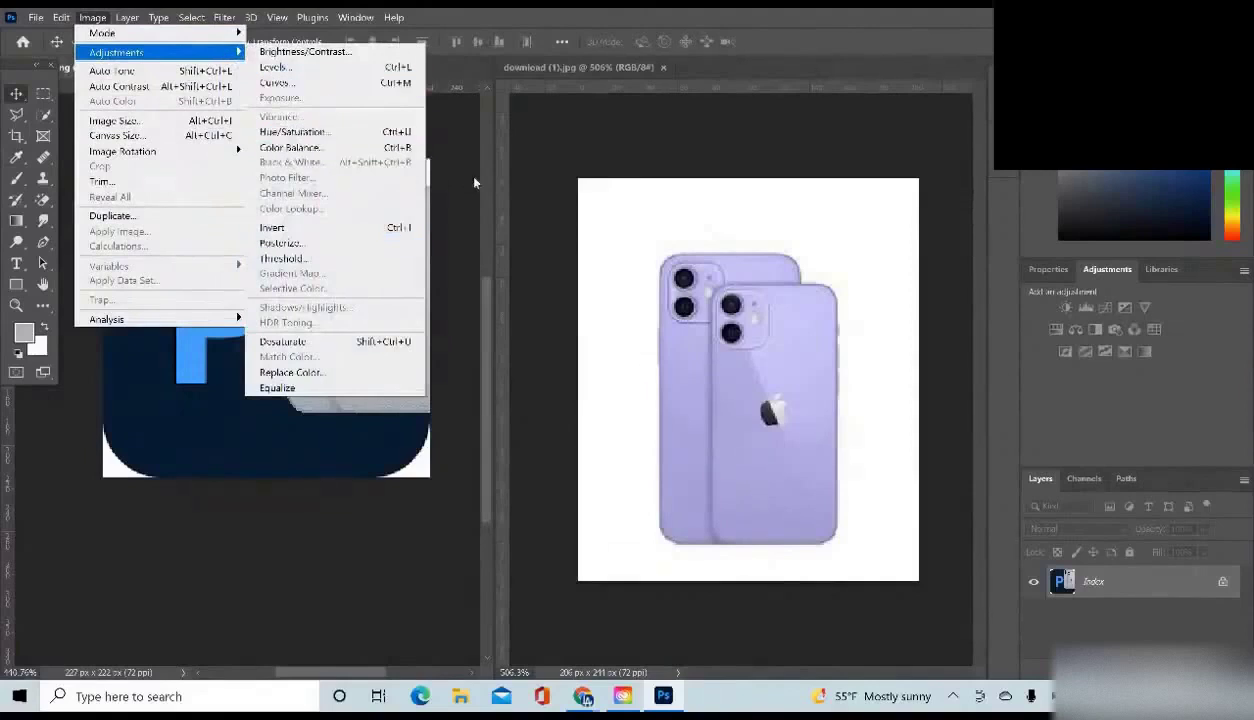
click(558, 30)
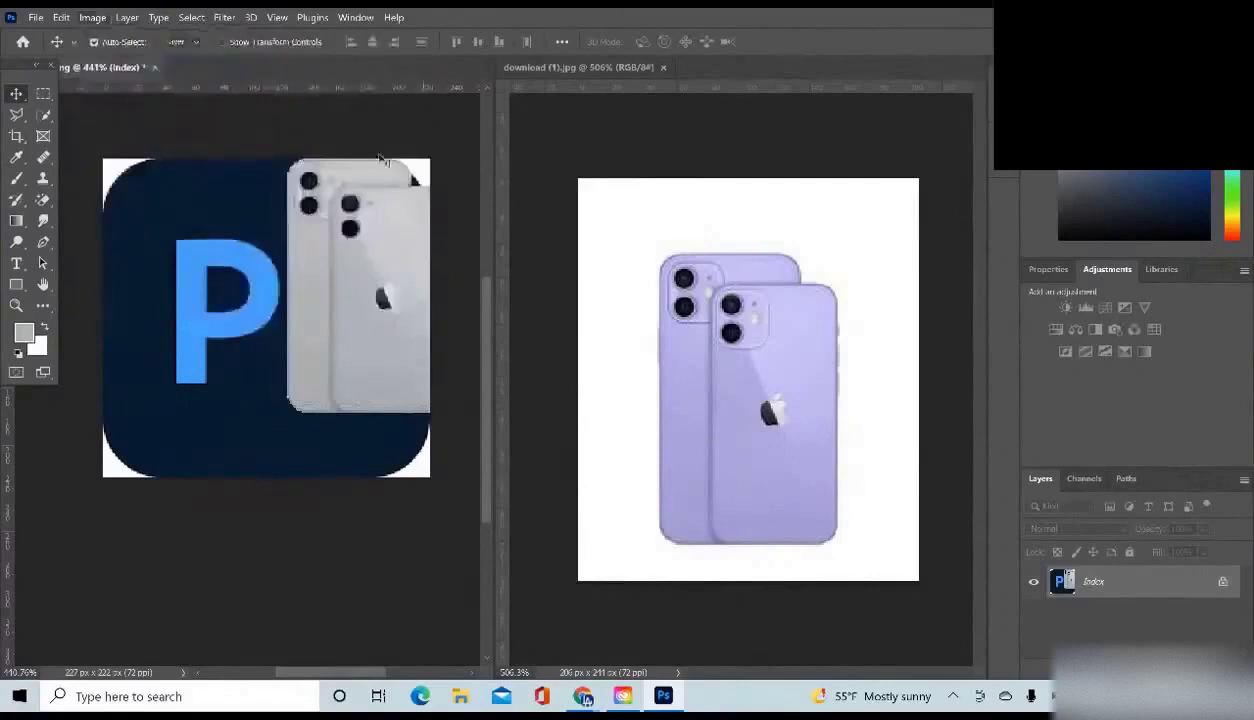
Shift the combined logo and phones slightly left and undo back to the plain Ps logo
mouse_move(360, 188)
mouse_down()
mouse_move(394, 219)
mouse_move(359, 193)
mouse_up()
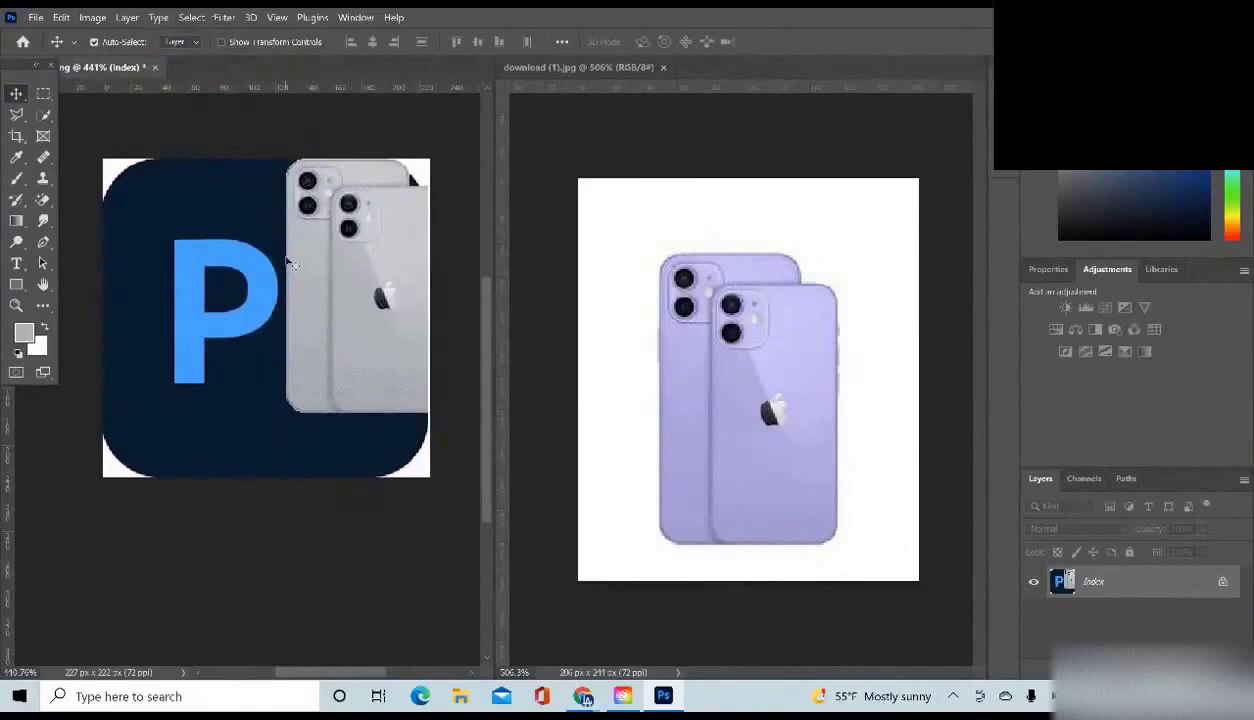
key(ctrl+z)
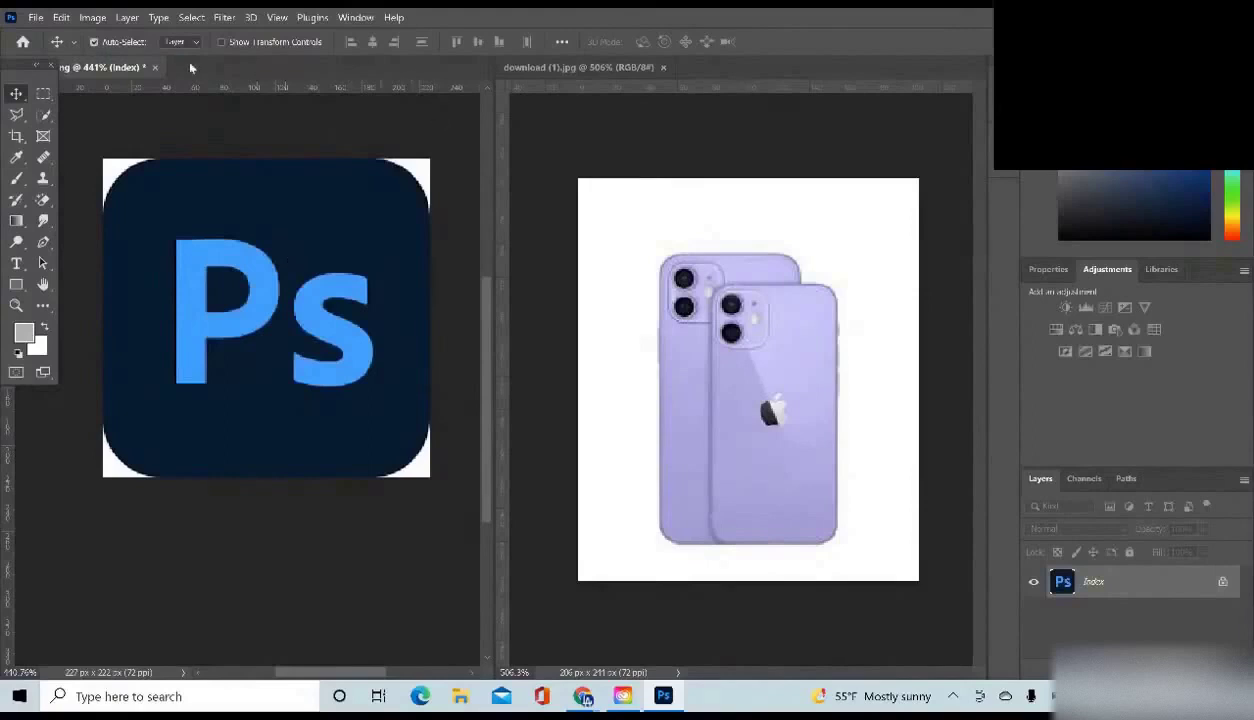
click(104, 17)
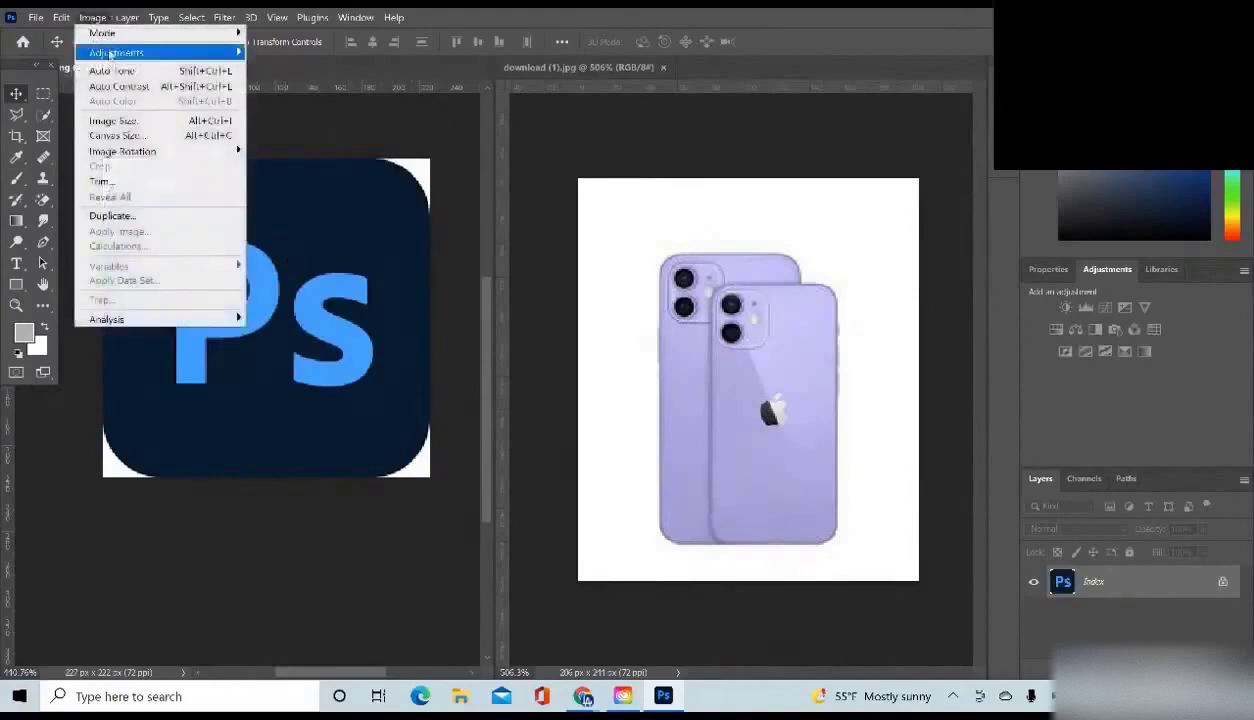
mouse_move(110, 53)
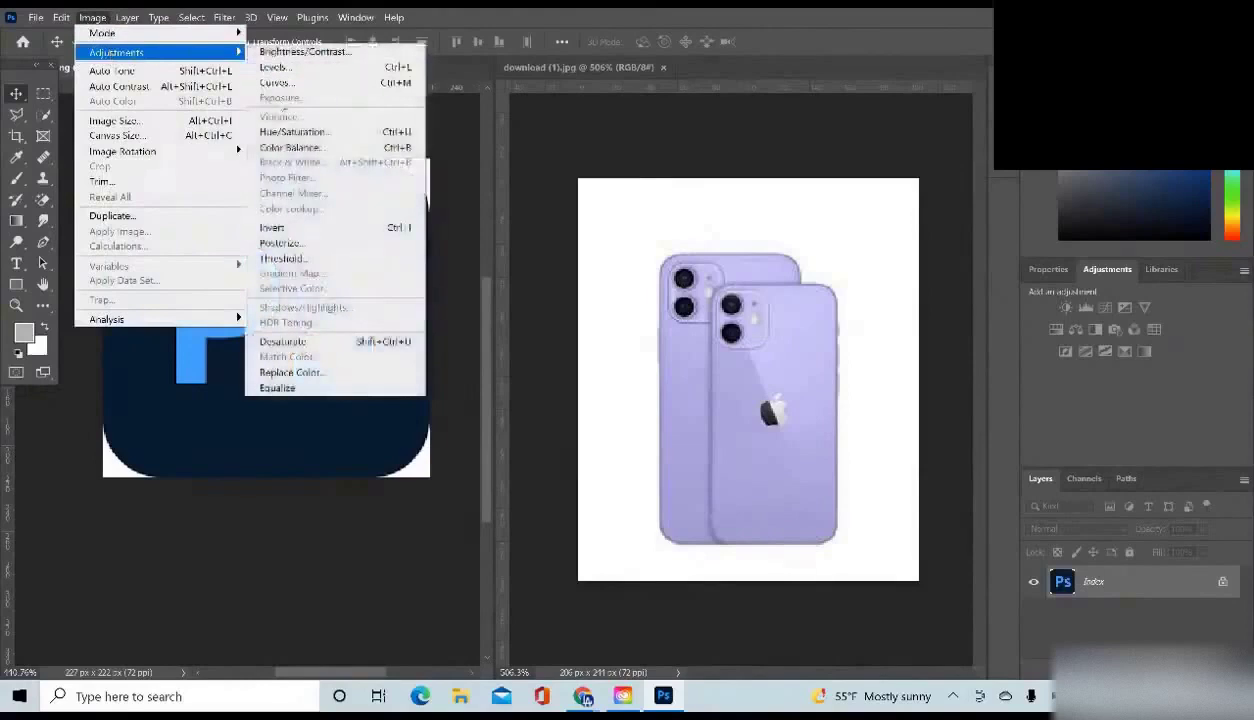
click(252, 420)
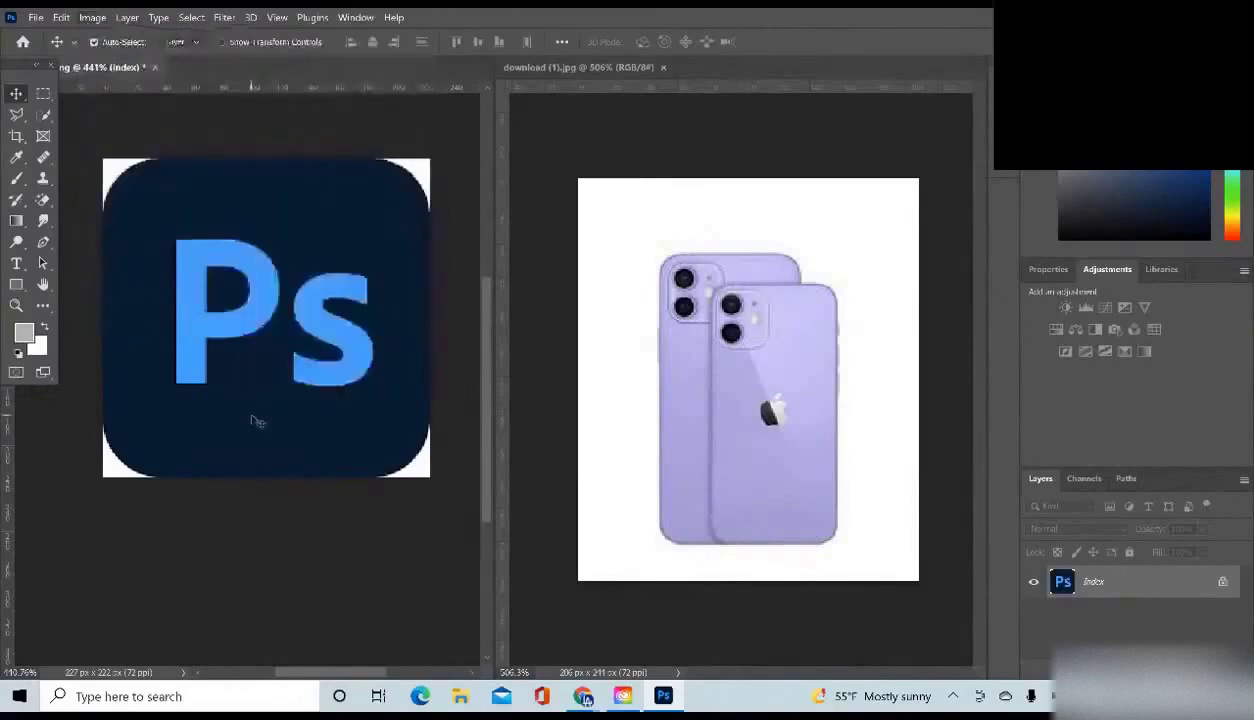
Hide the floating toolbox and show it again beside the Ps logo document
click(47, 67)
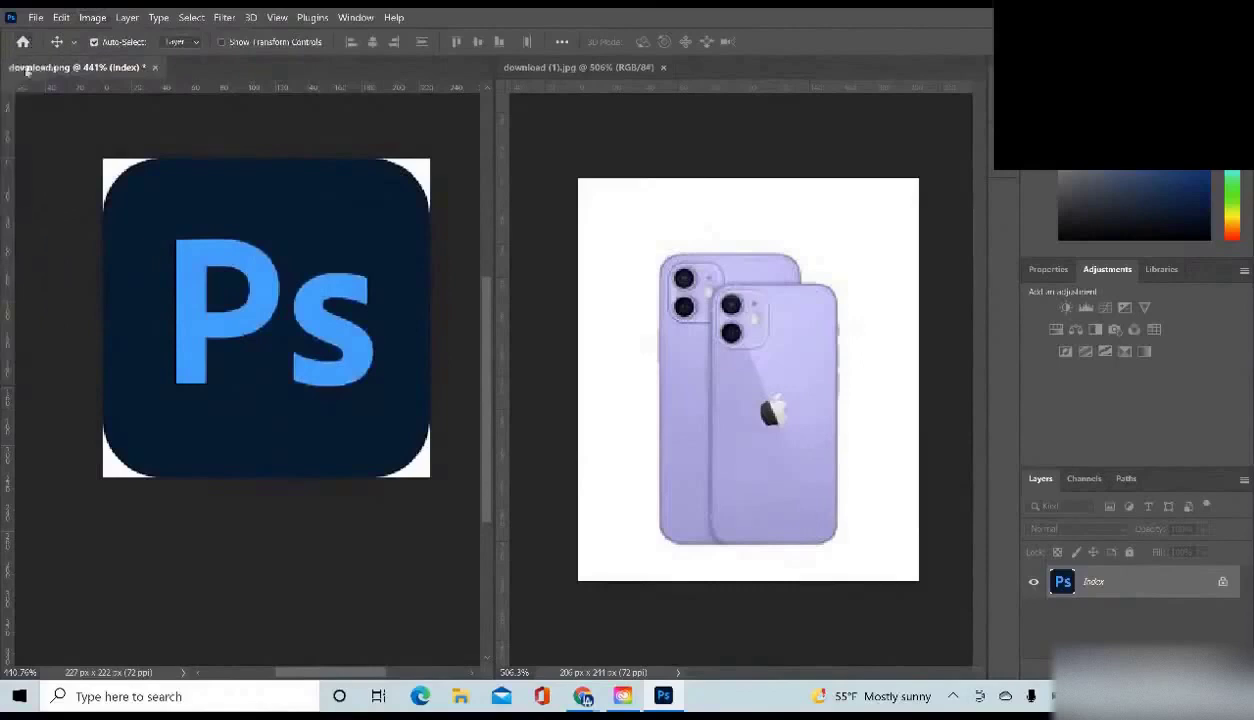
click(355, 17)
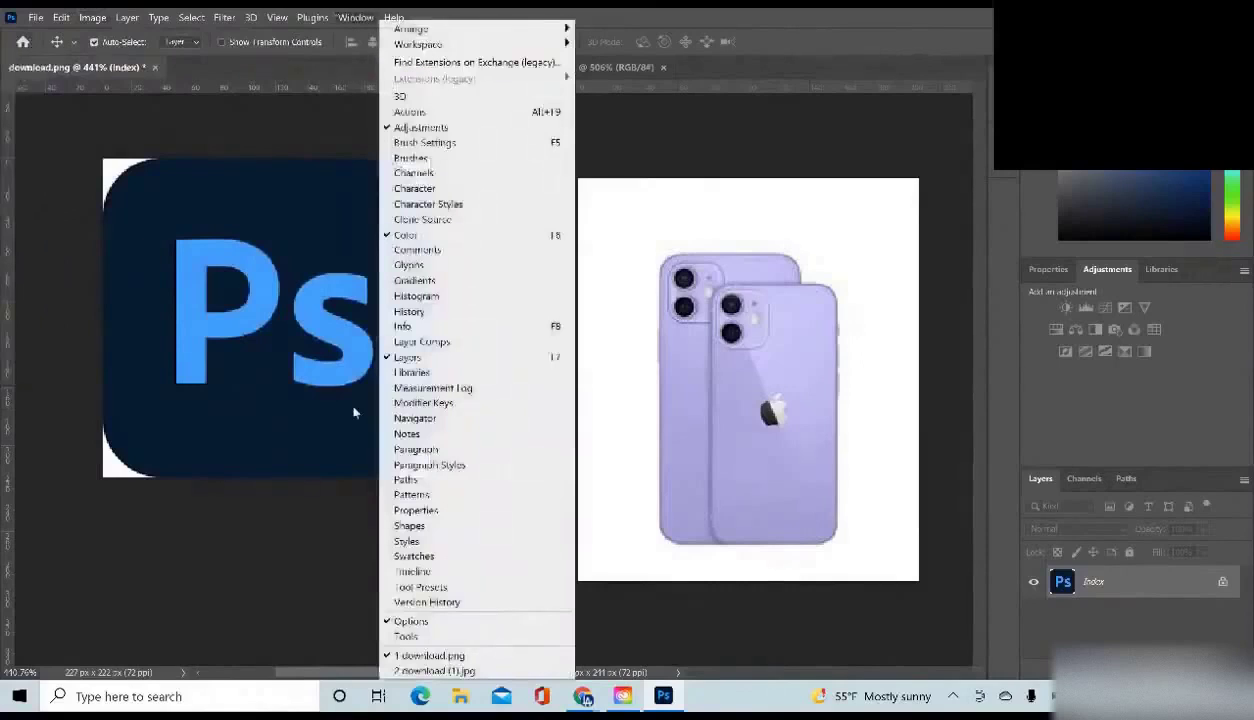
click(402, 637)
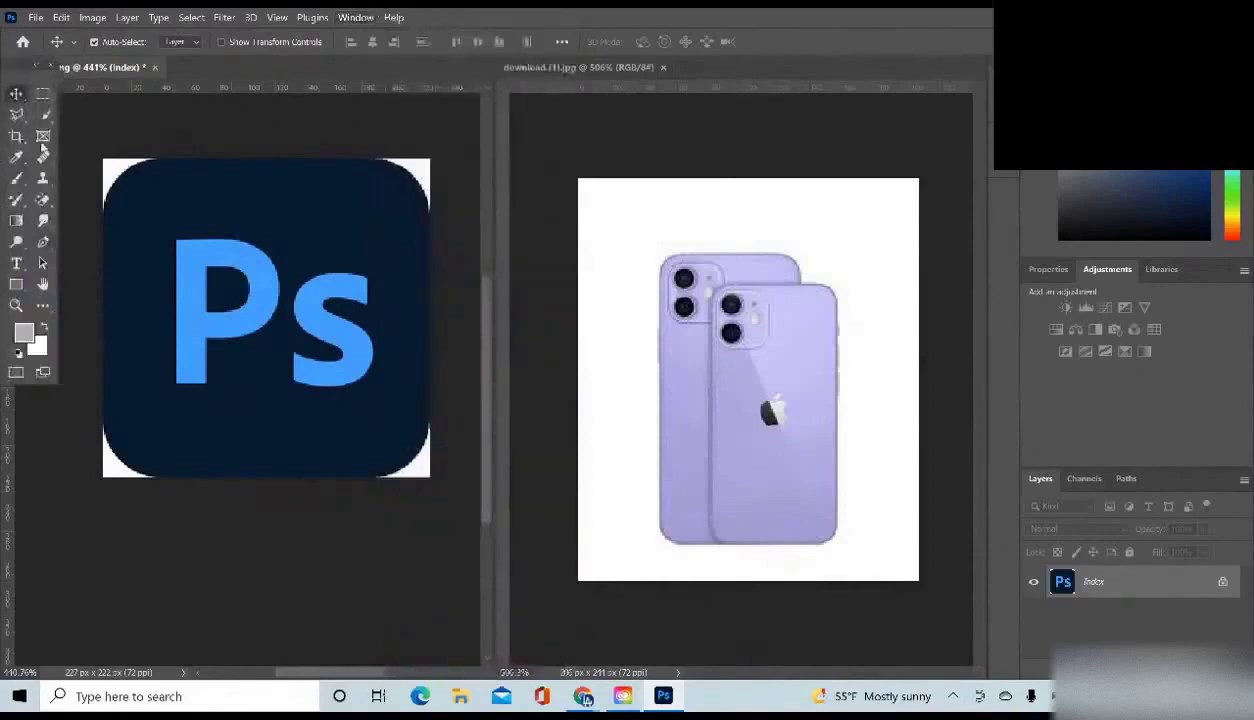
mouse_move(168, 266)
mouse_down()
mouse_move(195, 305)
mouse_move(178, 268)
mouse_up()
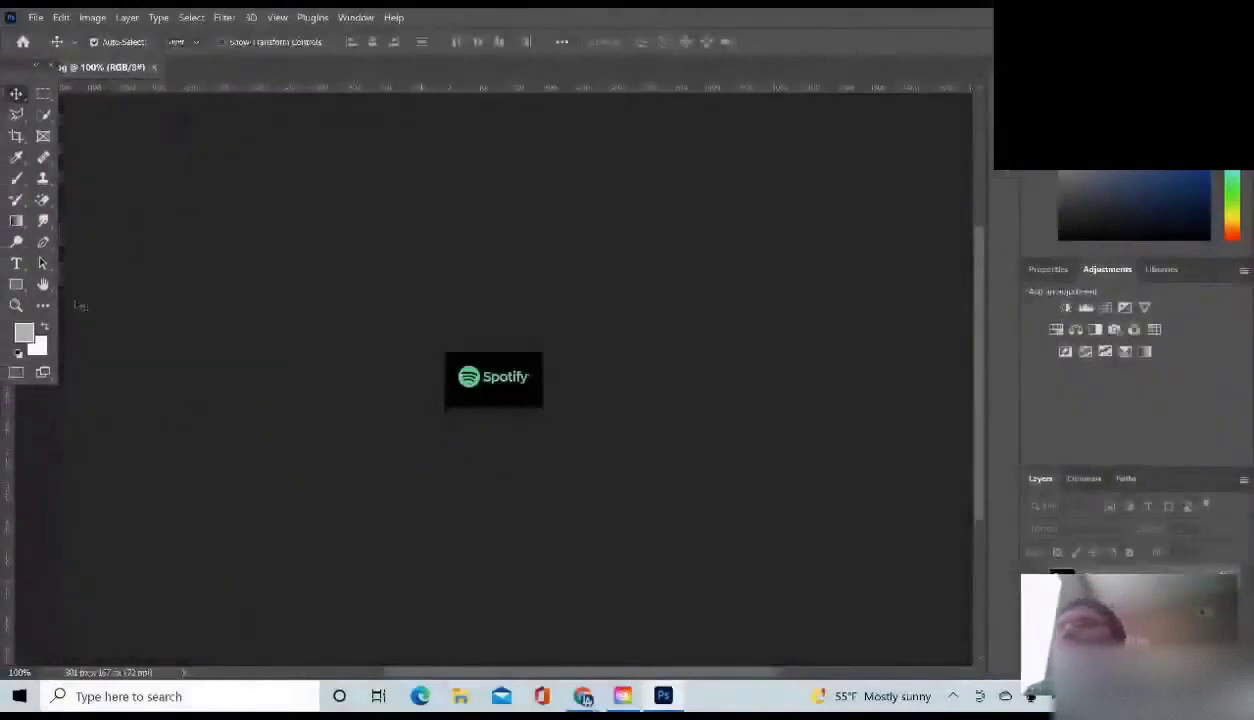
Try quick-selecting the green Spotify circle and the lettering beside it, and clear the selection
click(15, 305)
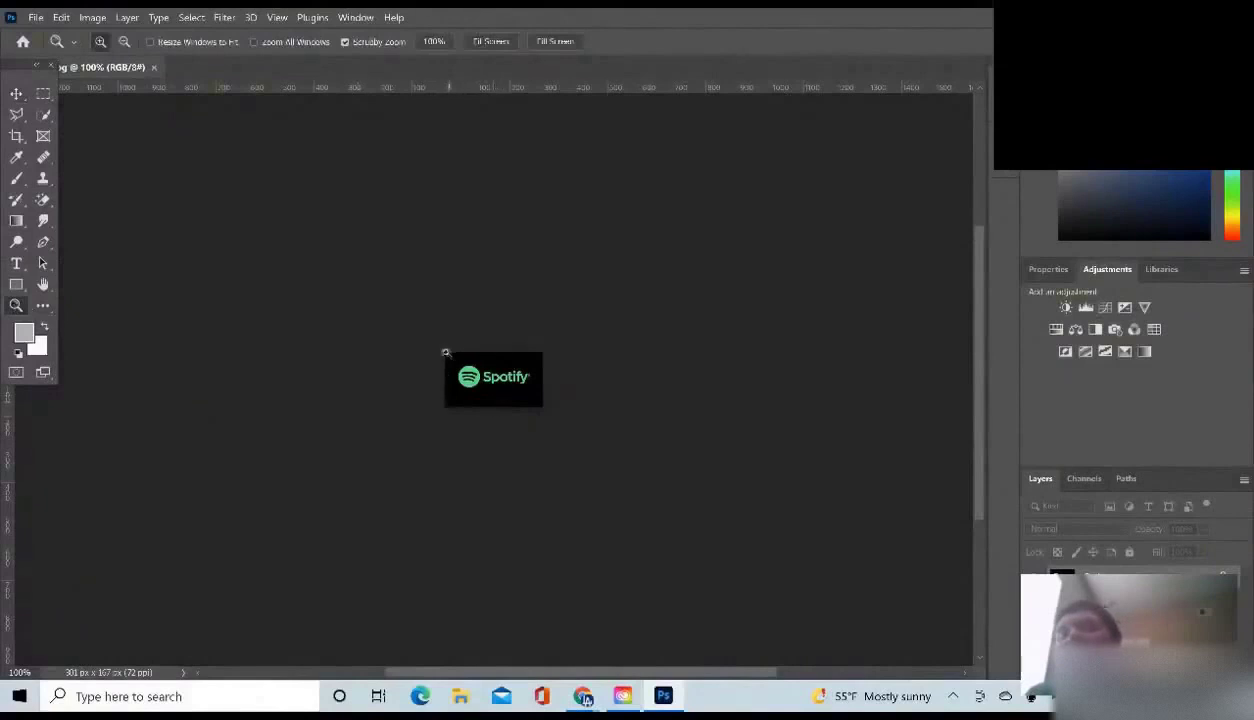
drag(446, 352, 478, 360)
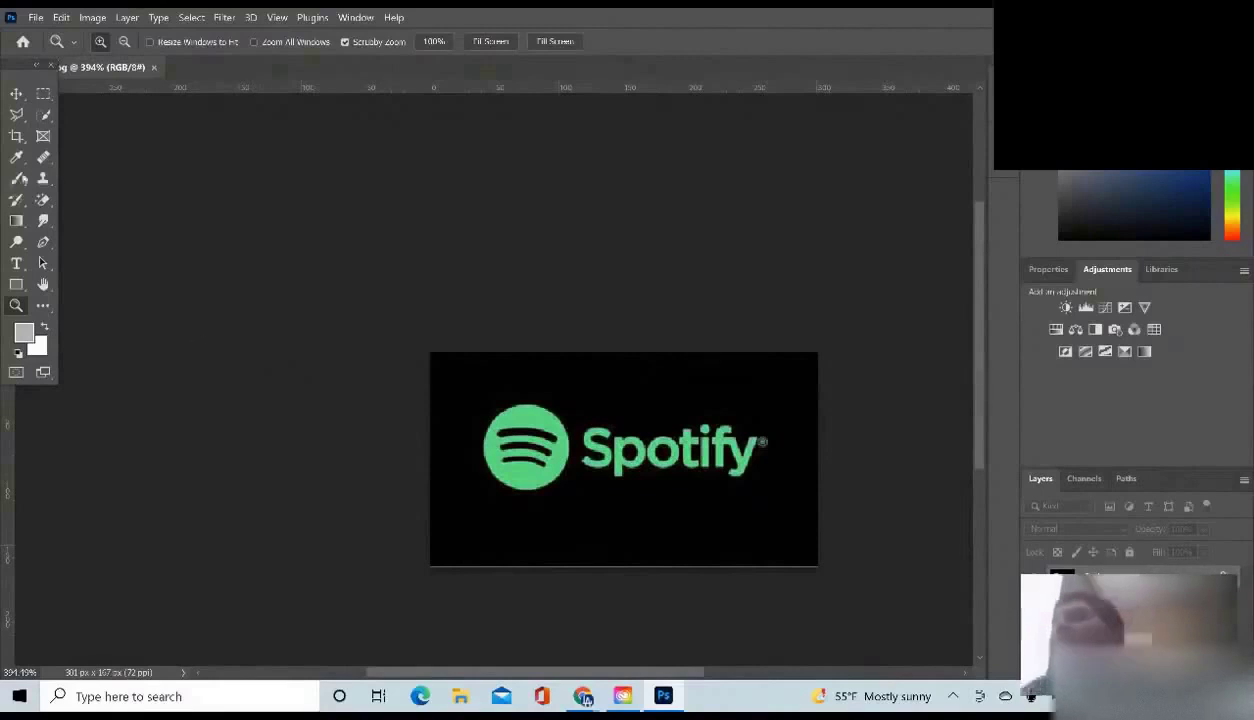
click(45, 118)
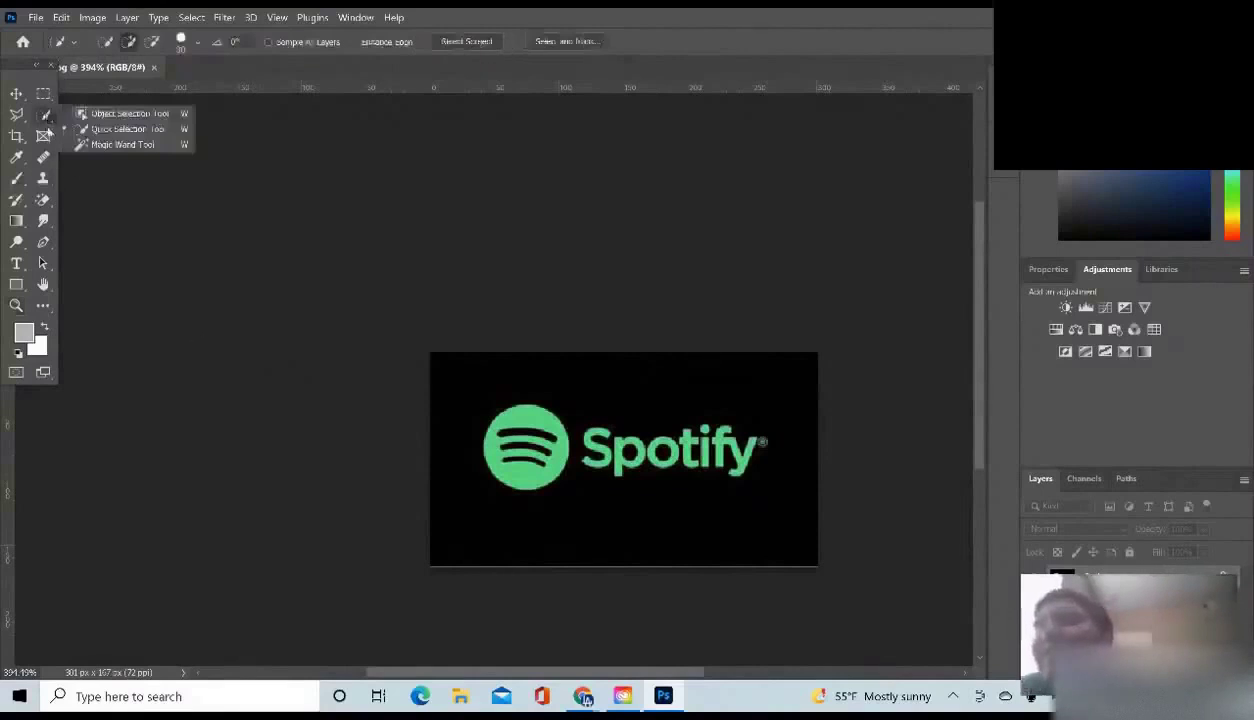
click(527, 430)
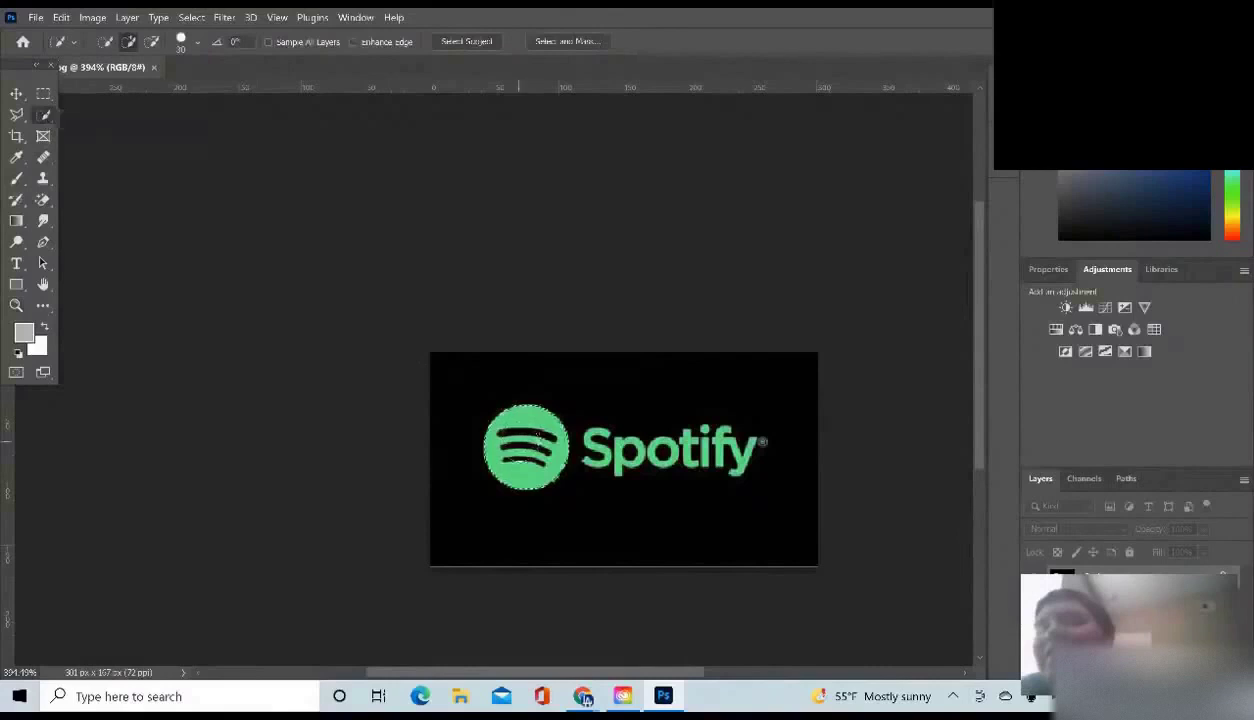
mouse_move(527, 430)
mouse_down()
mouse_move(610, 422)
mouse_move(612, 462)
mouse_move(625, 445)
mouse_up()
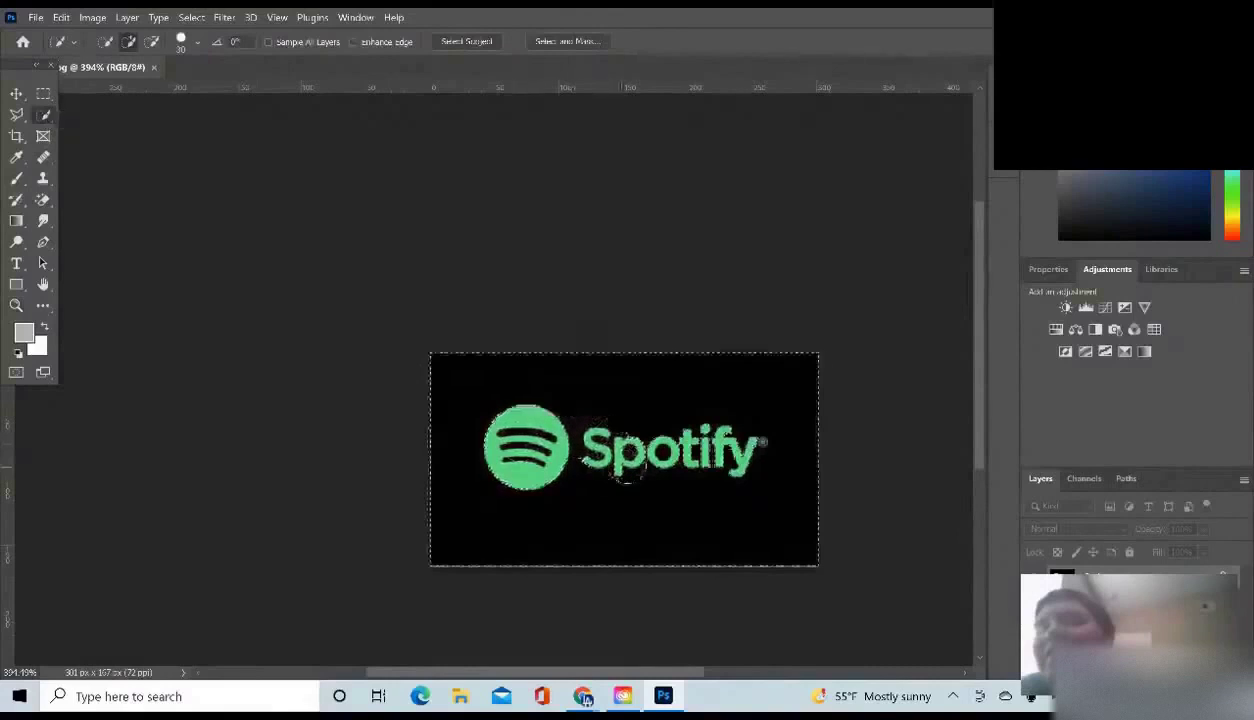
scroll(620, 424, left, 1)
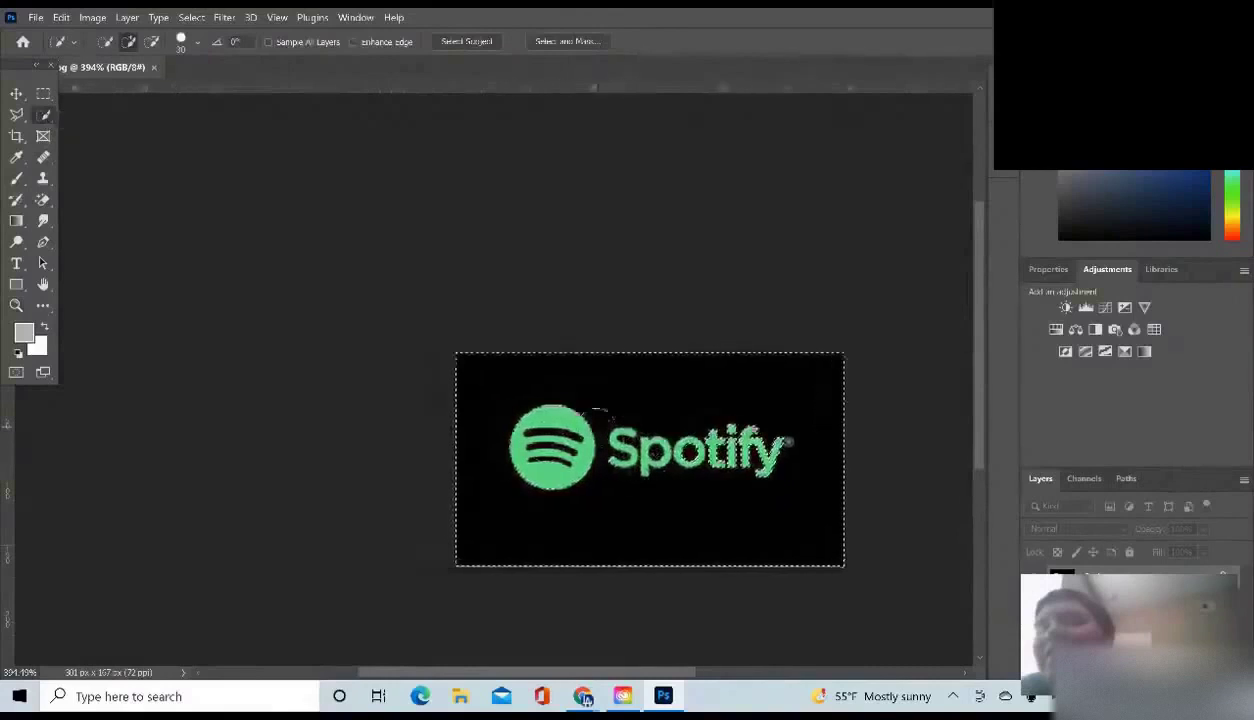
key(ctrl+d)
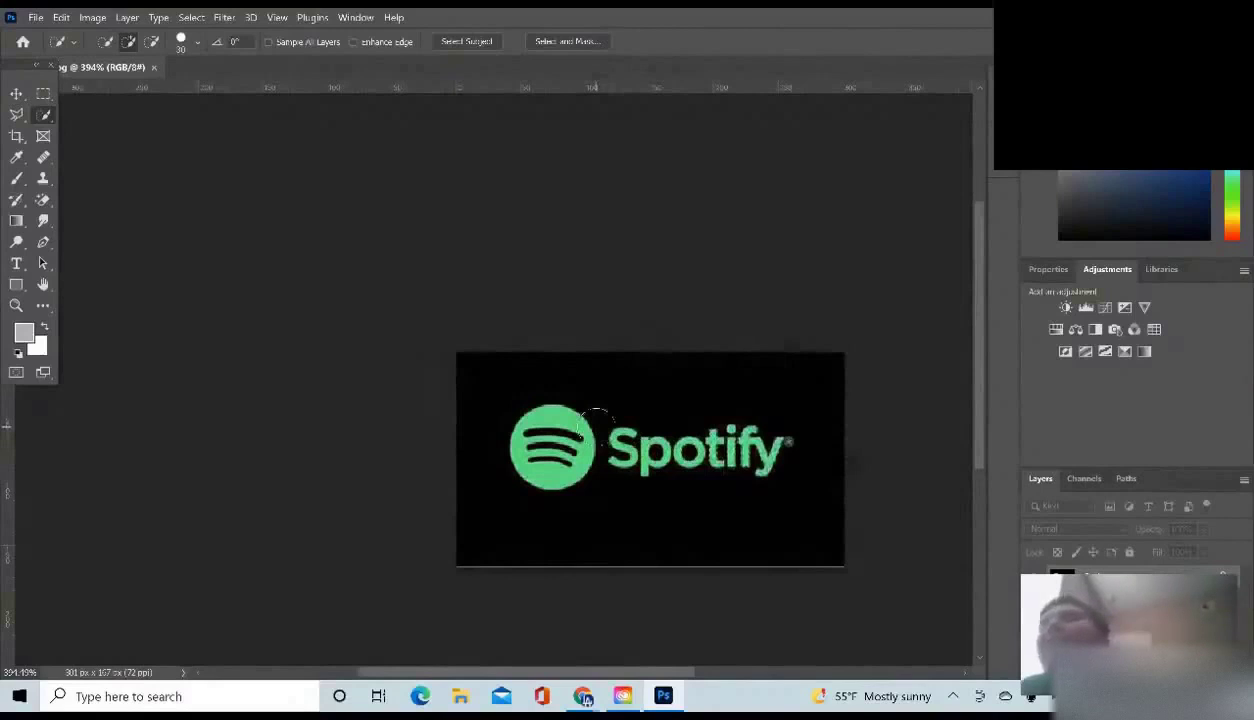
Quit Photoshop from the Spotify logo document and return to the desktop
click(57, 17)
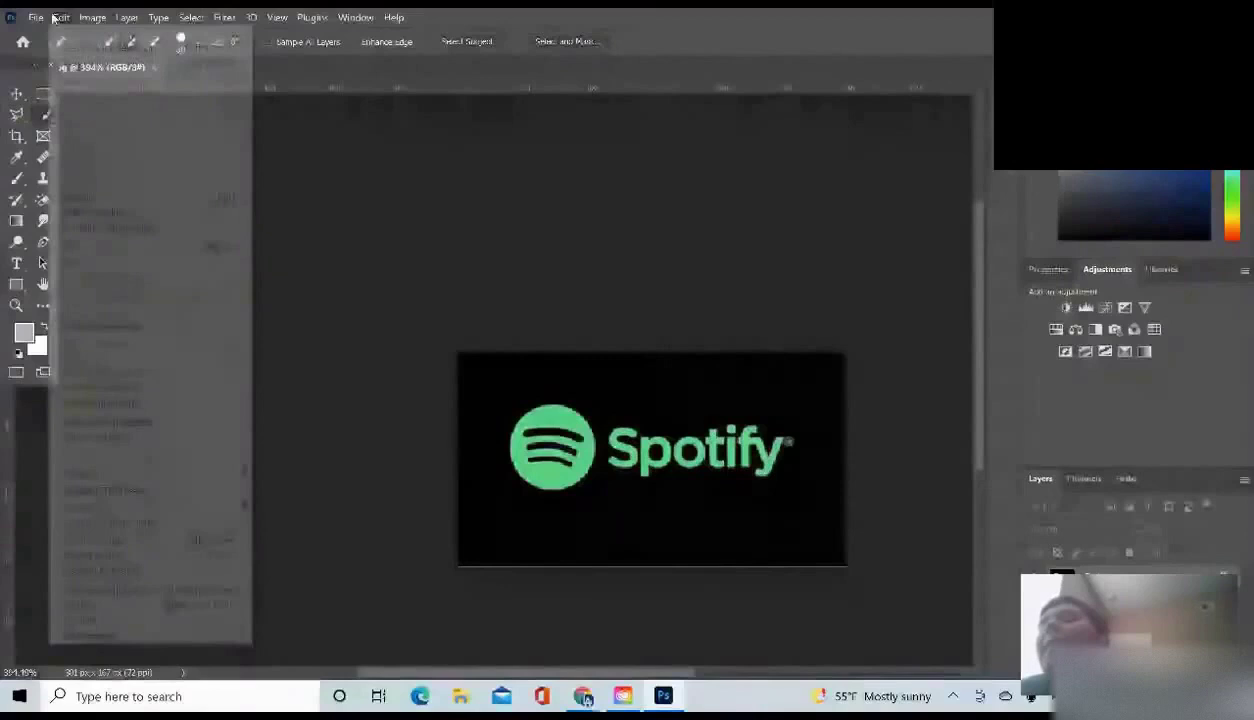
mouse_move(116, 18)
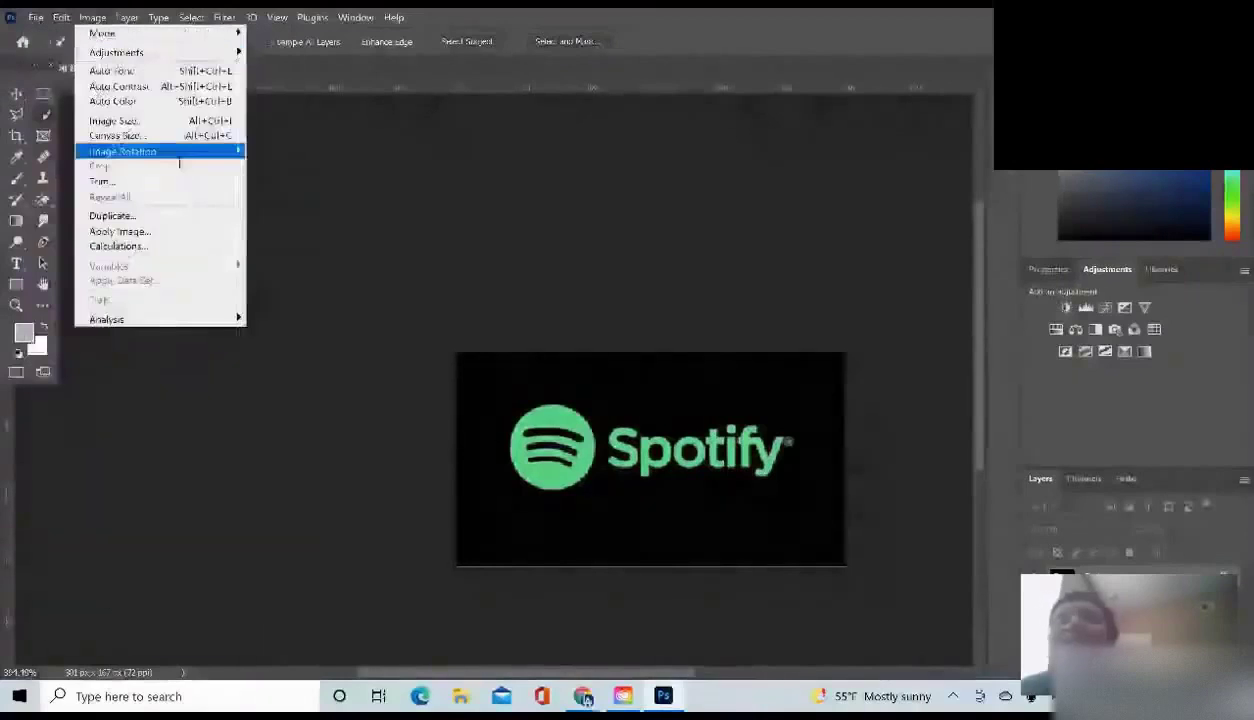
key(alt+F4)
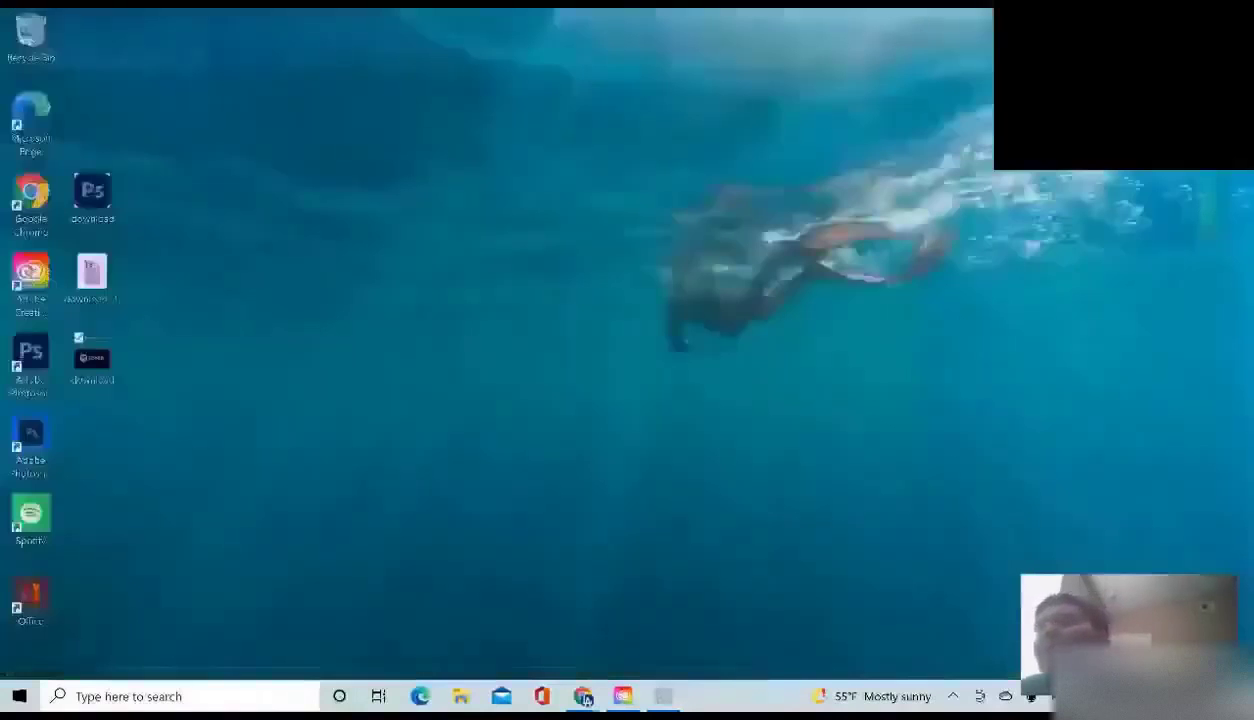
Relaunch Photoshop and create a new document from the recent custom 500 x 300 px preset at 72 ppi
double_click(29, 356)
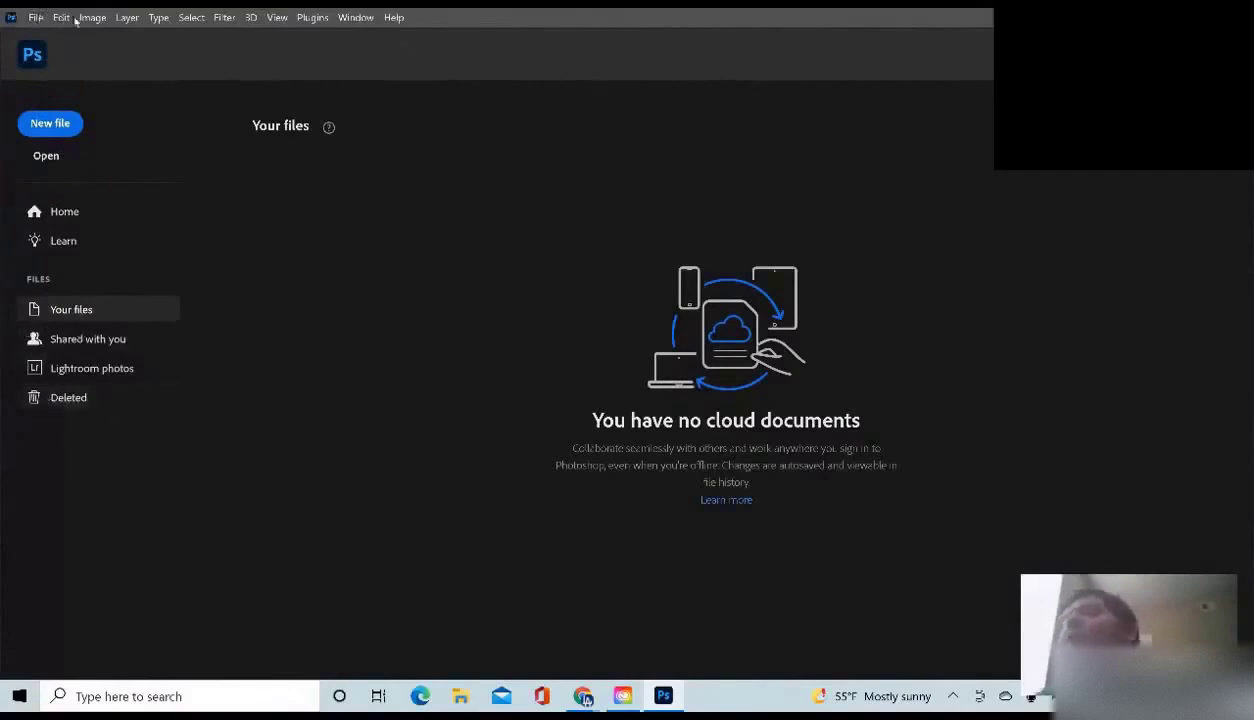
click(50, 124)
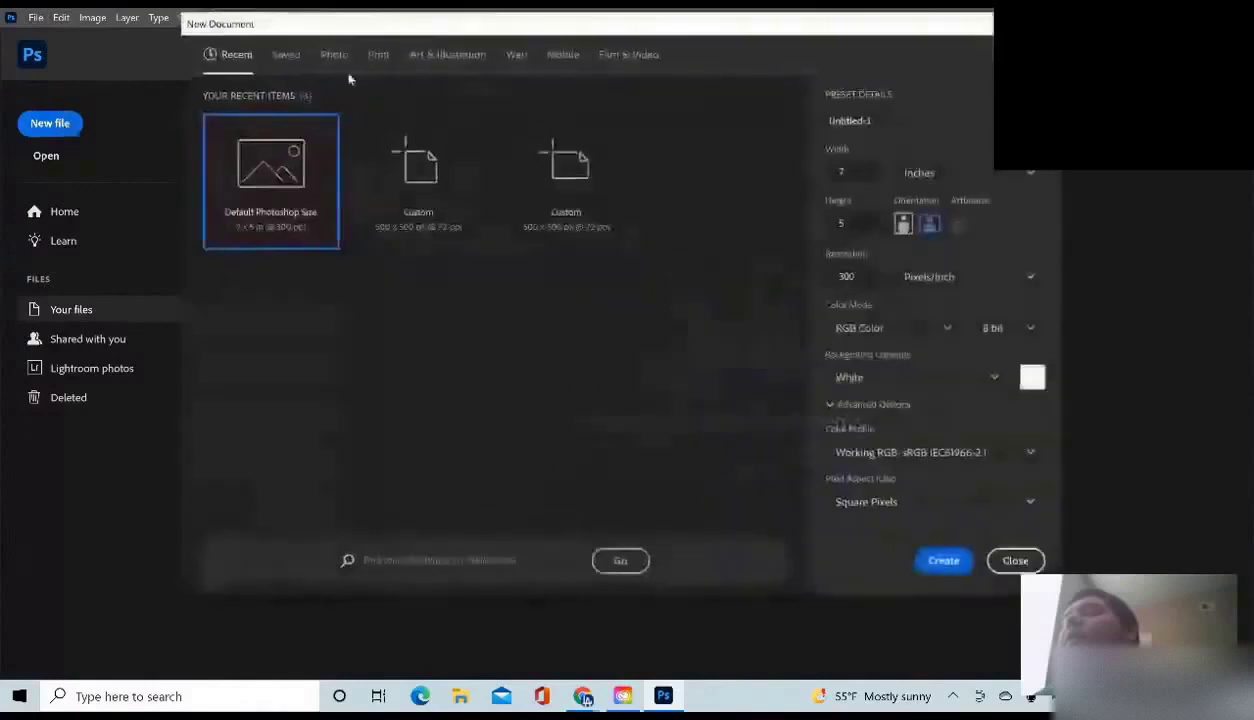
click(566, 180)
click(942, 558)
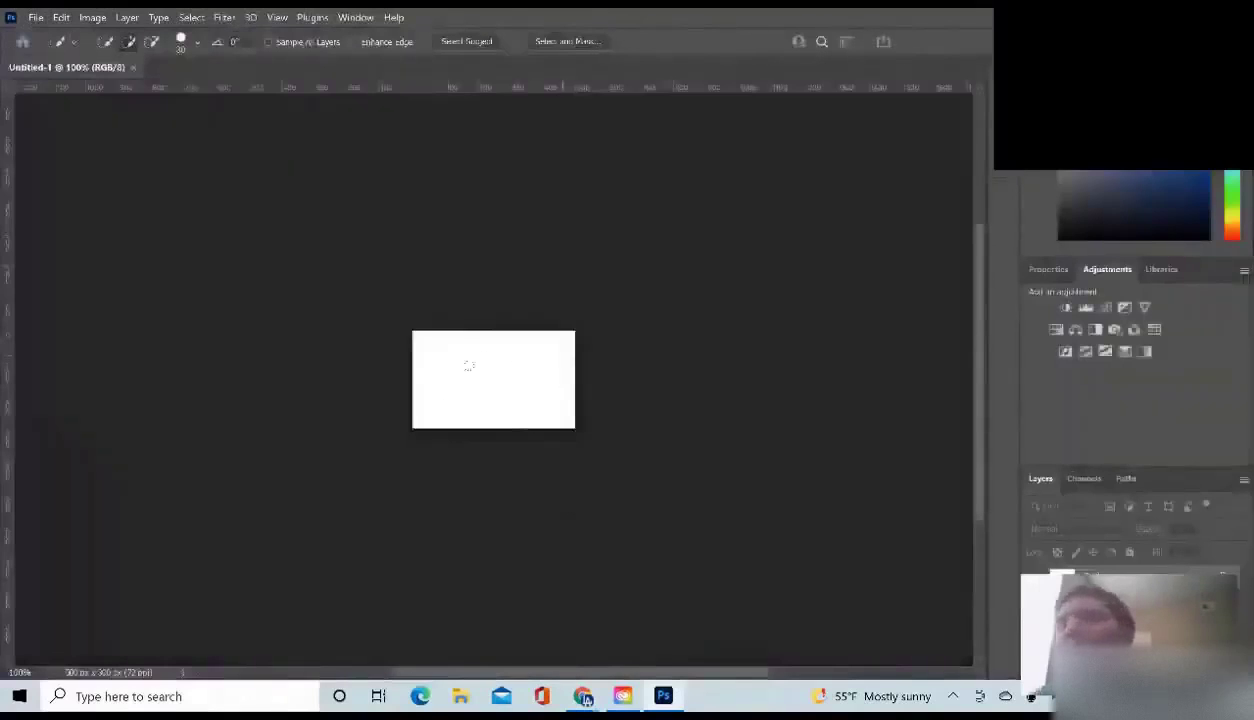
Look through the image, layer, selection and plugin commands available for the blank document
click(35, 17)
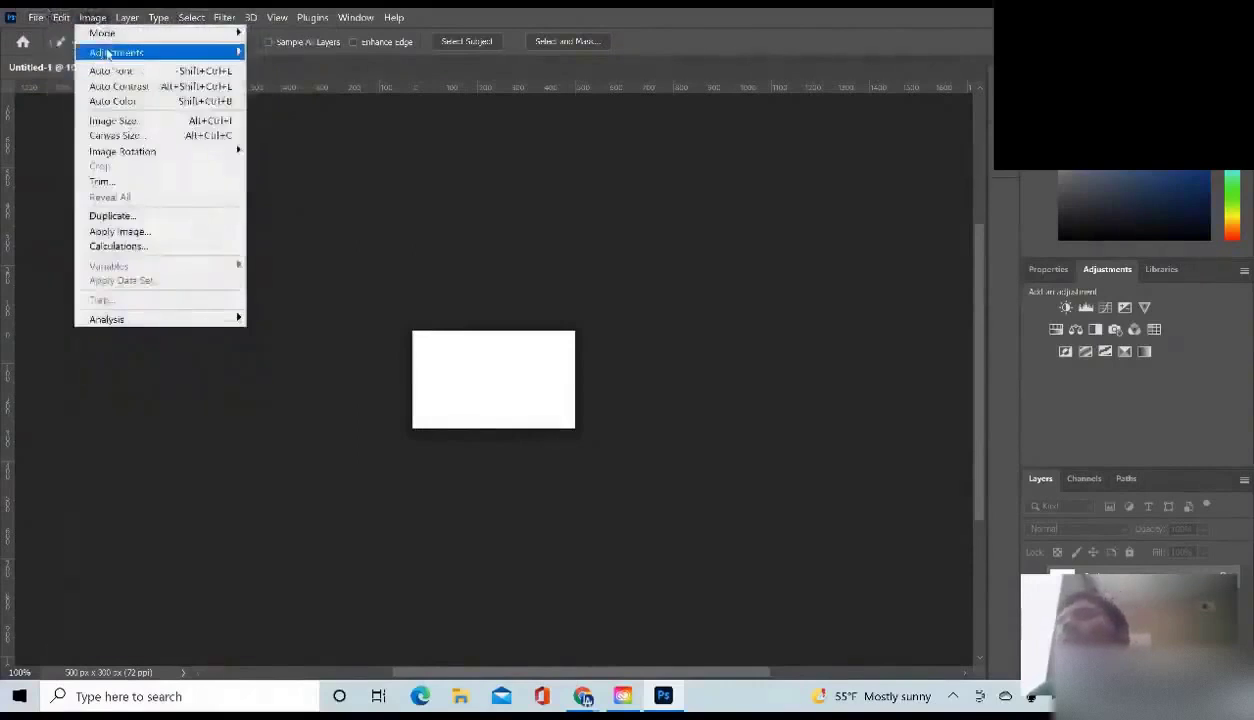
mouse_move(107, 53)
click(92, 17)
click(135, 16)
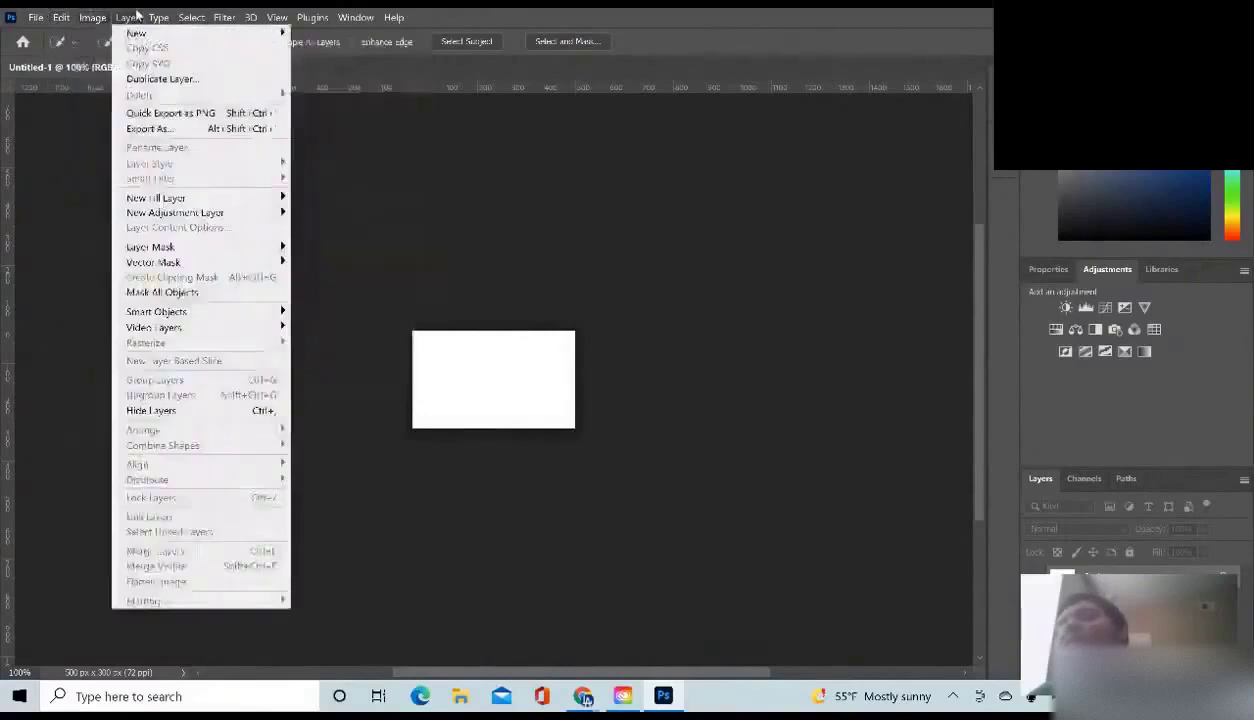
click(142, 16)
click(132, 18)
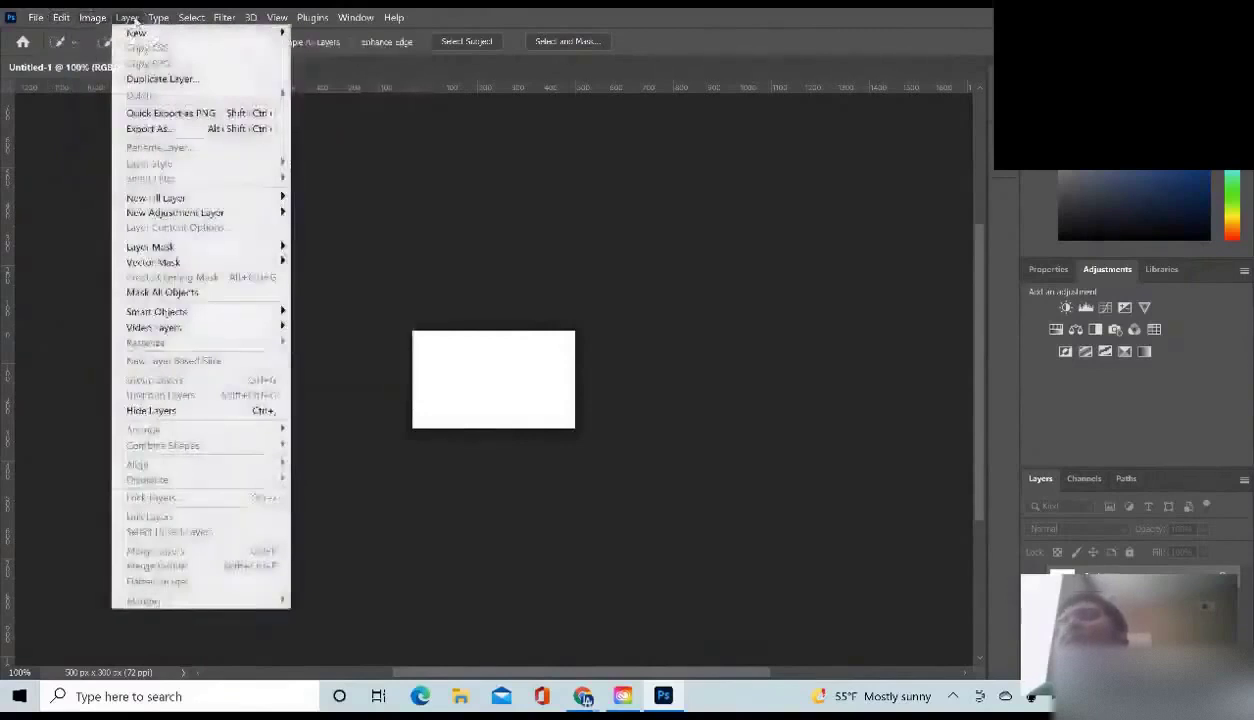
mouse_move(161, 21)
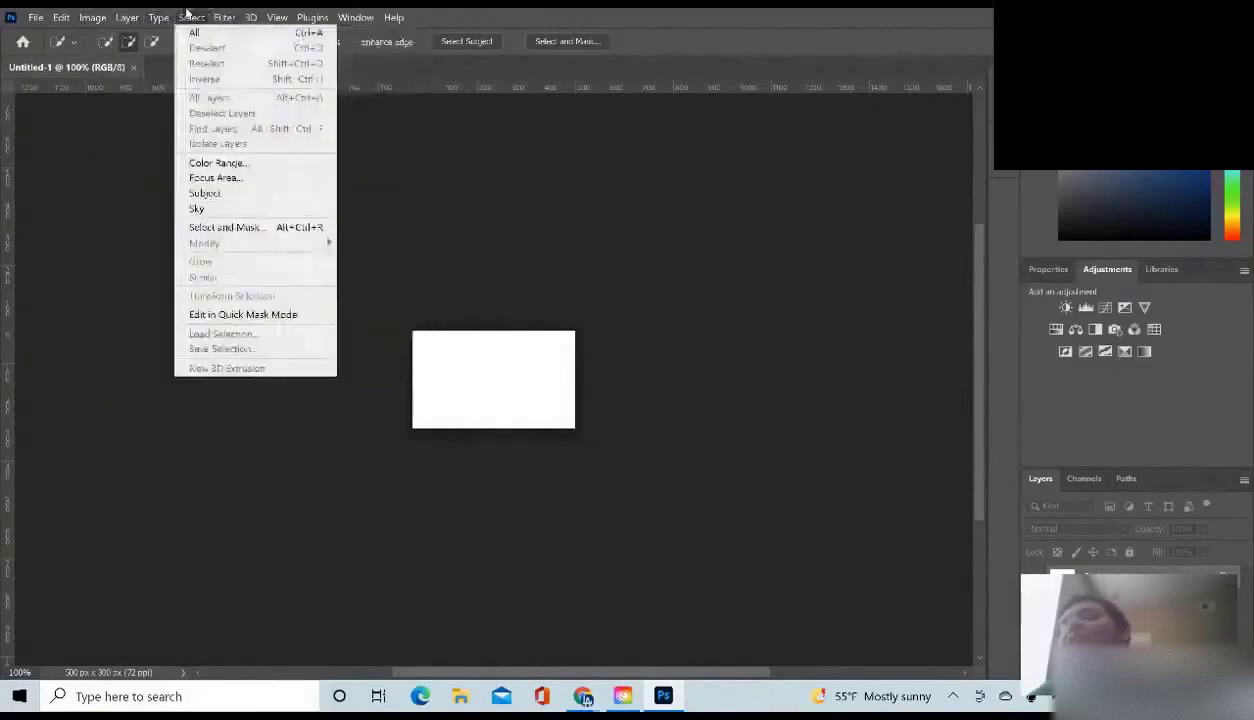
mouse_move(228, 12)
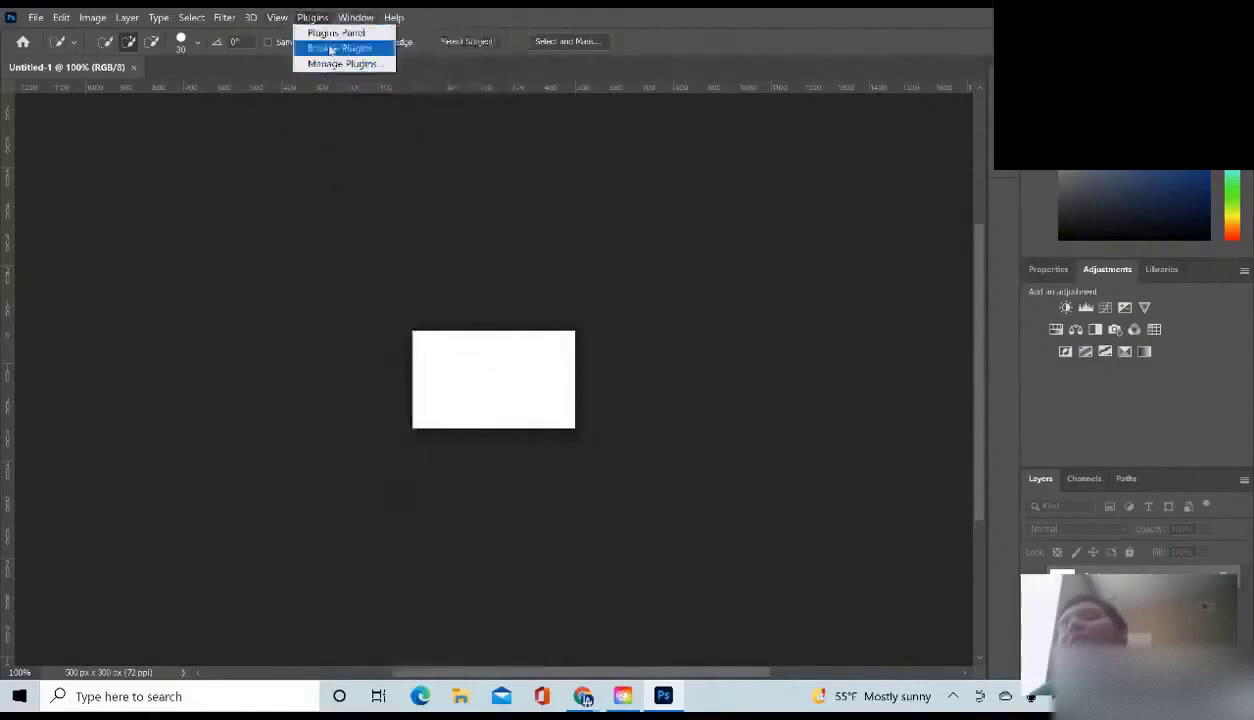
Show the toolbox in the blank document's workspace and hide it again
mouse_move(350, 15)
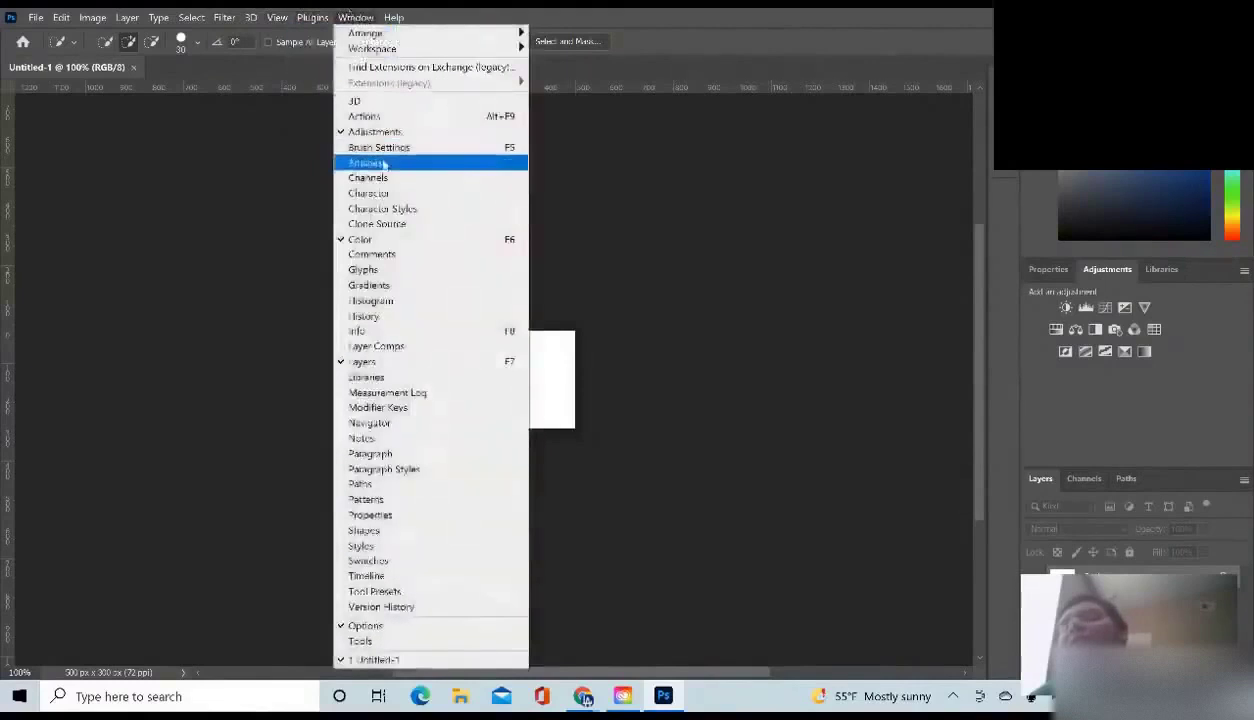
click(470, 640)
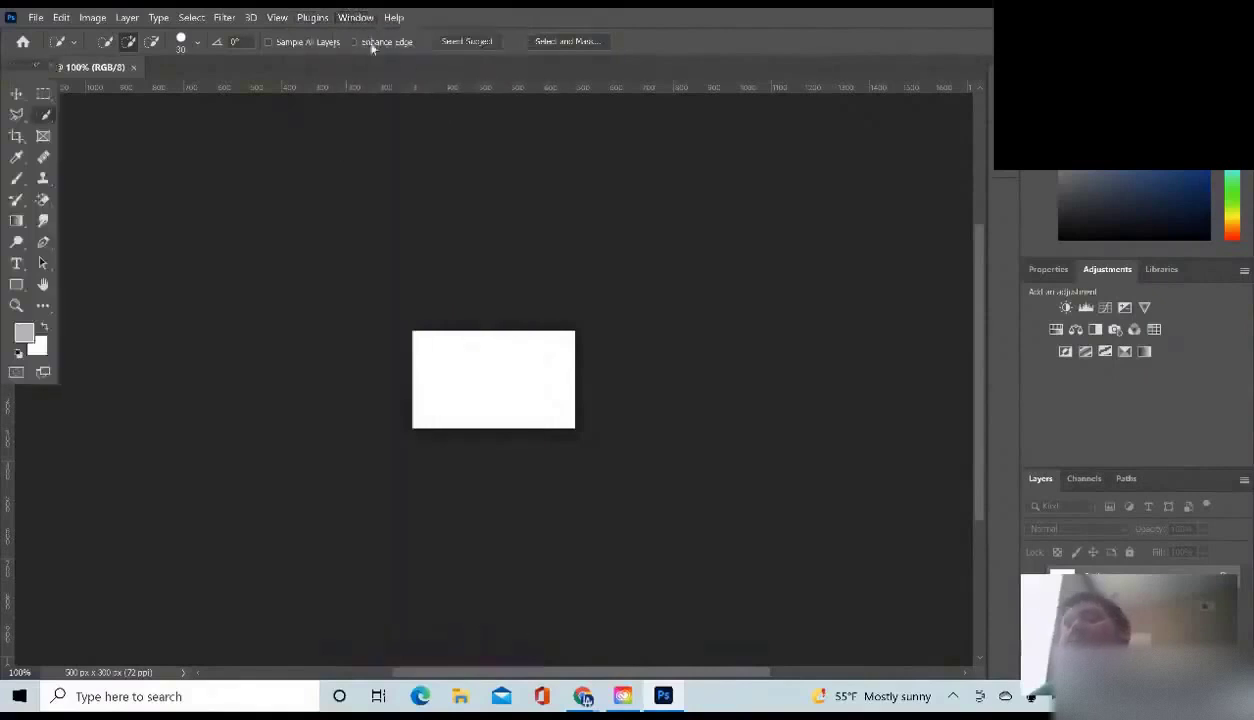
click(350, 16)
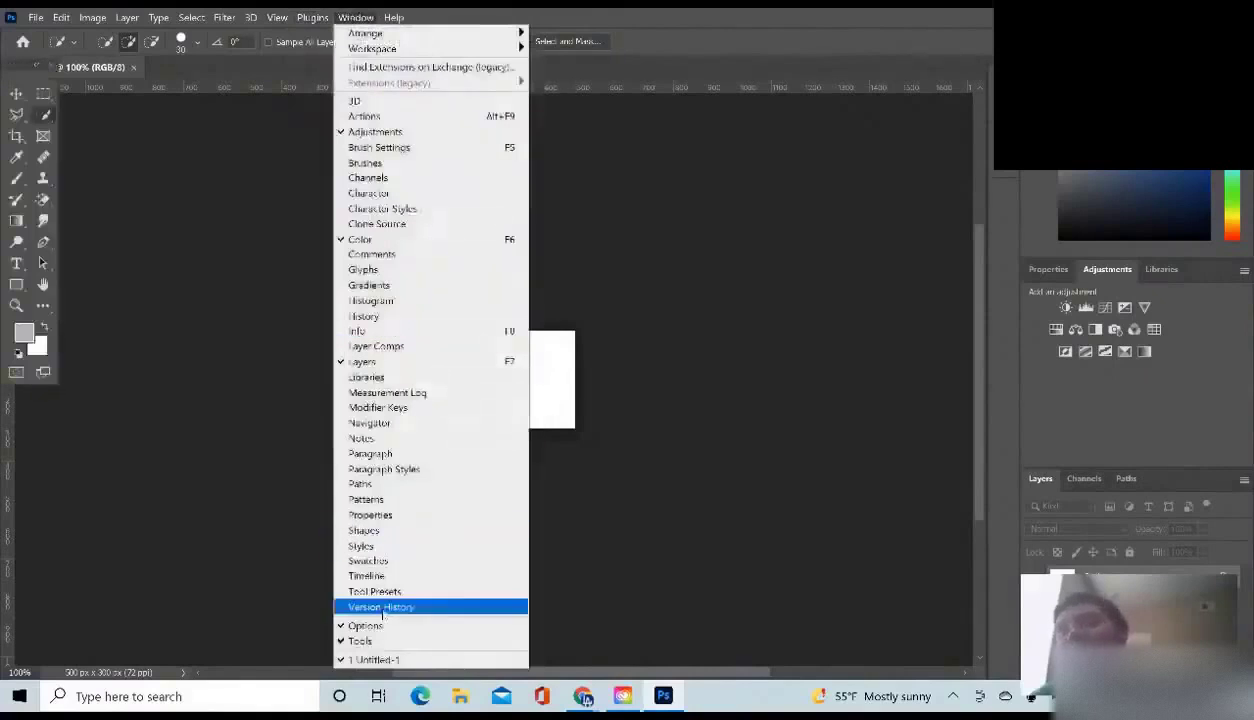
click(379, 641)
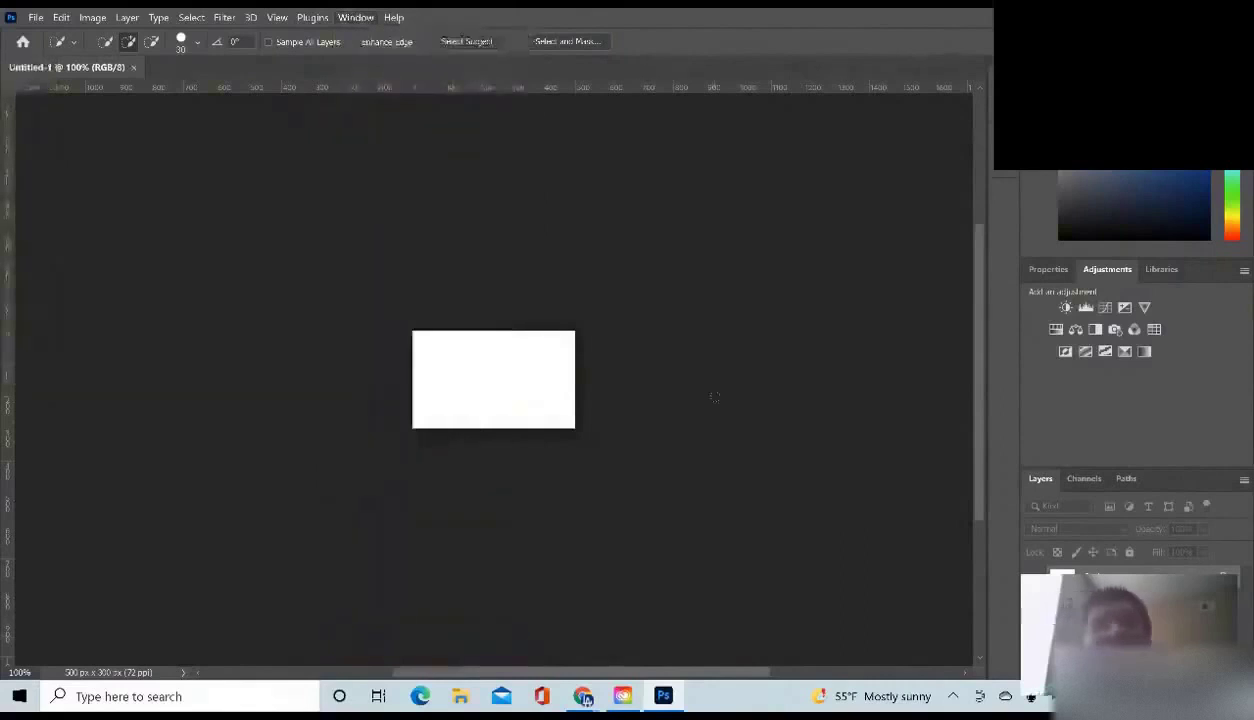
View the blank document's color channels and paths, and return to its layers
click(1084, 478)
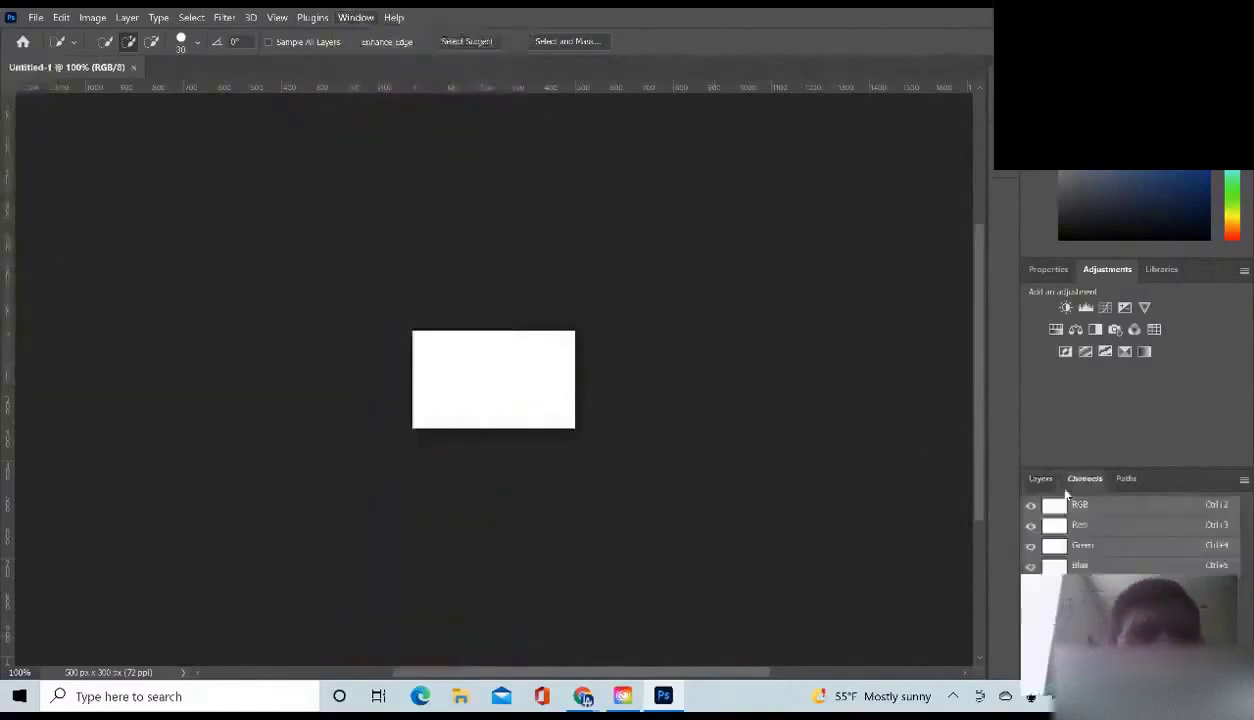
click(1036, 480)
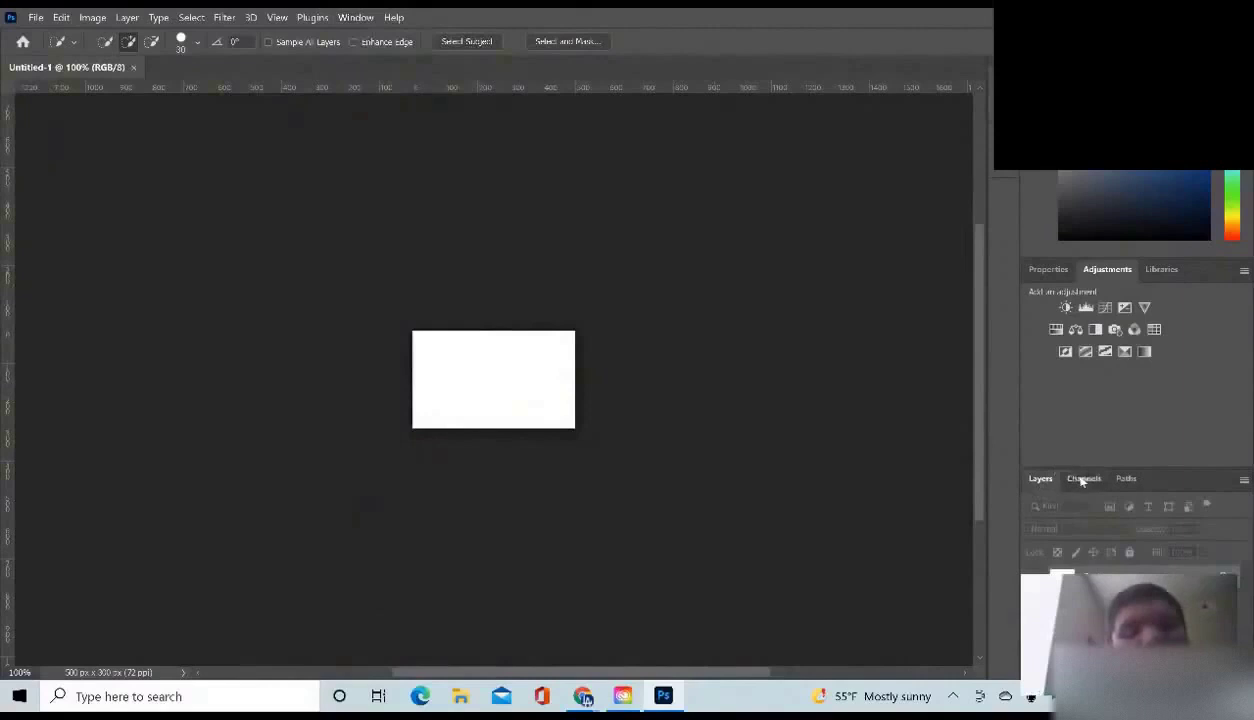
click(1081, 479)
click(1121, 480)
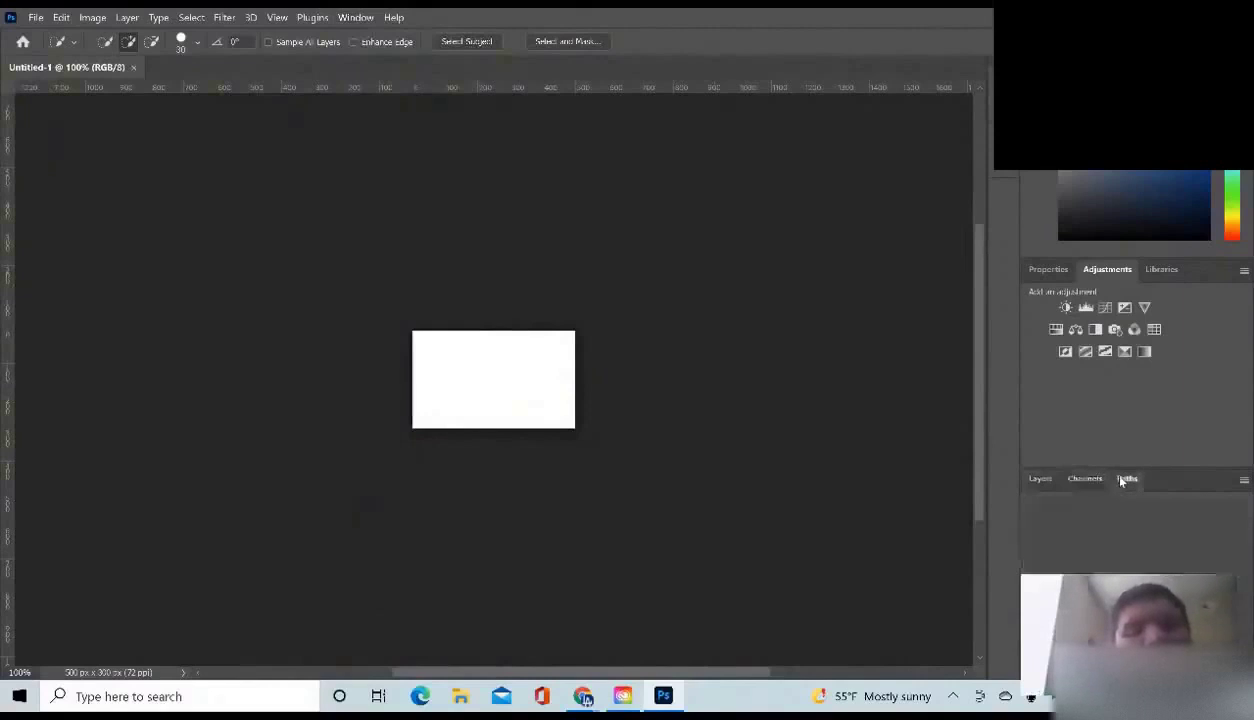
click(1039, 479)
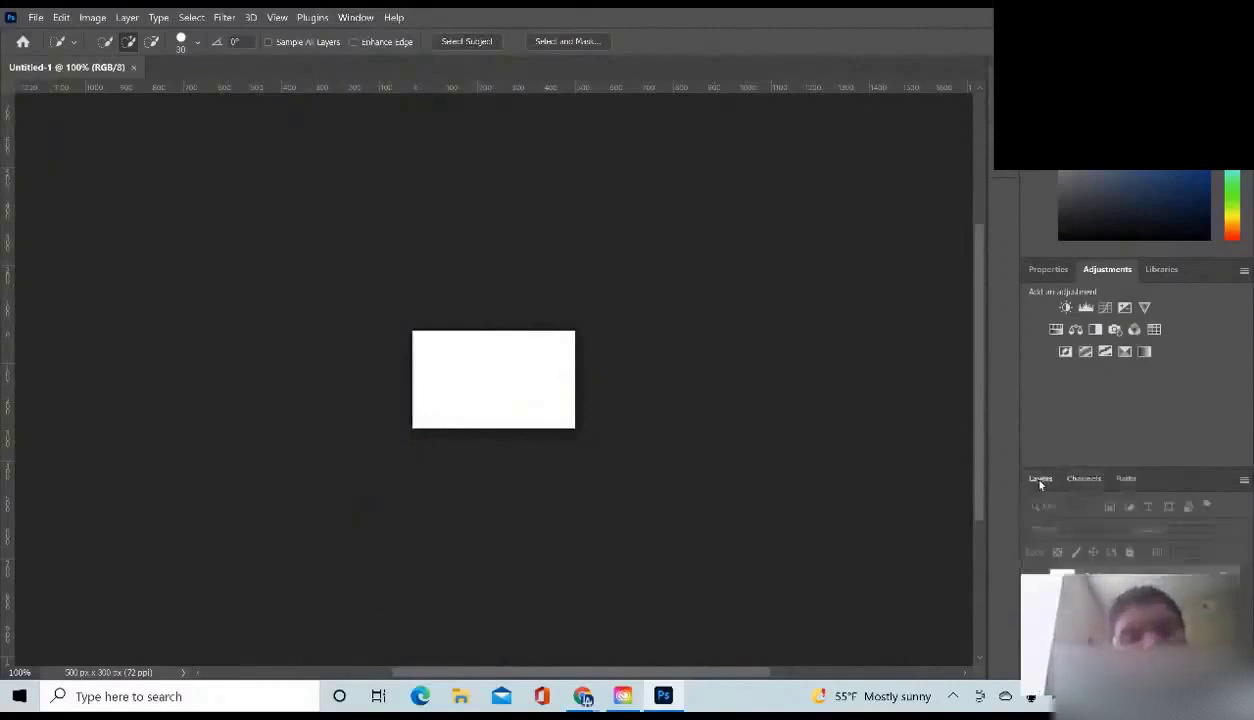